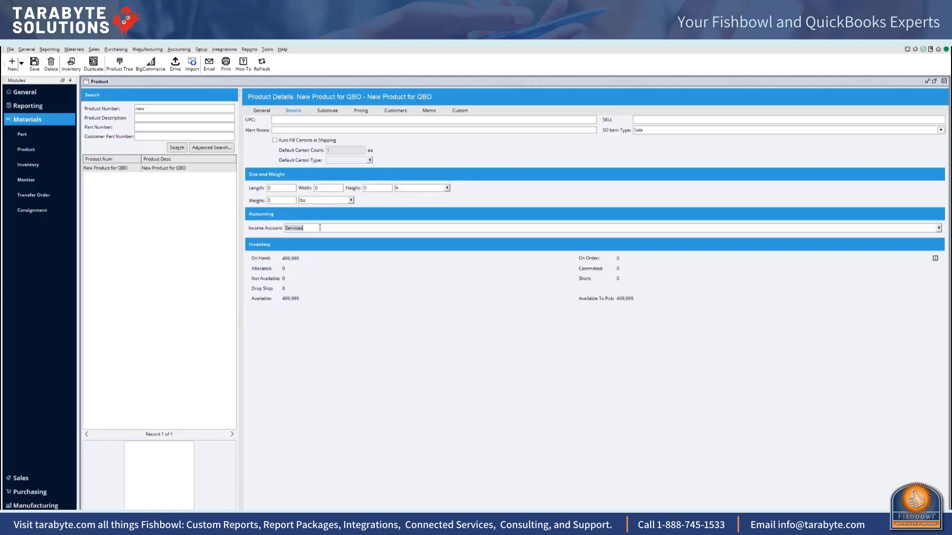
Step: Review the general information and the income account details of New Product for QBO
{"action": "left_click", "coordinate": [261, 111]}
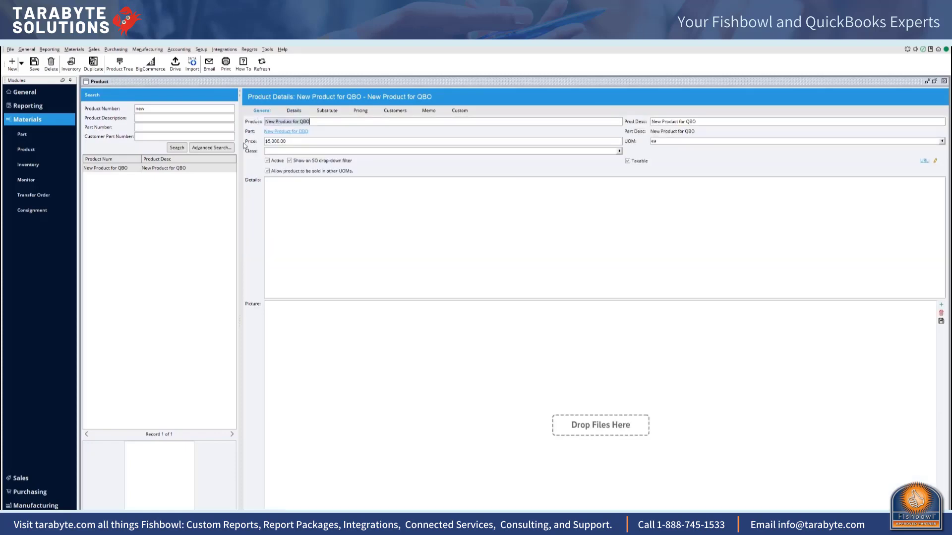
{"action": "left_click", "coordinate": [290, 111]}
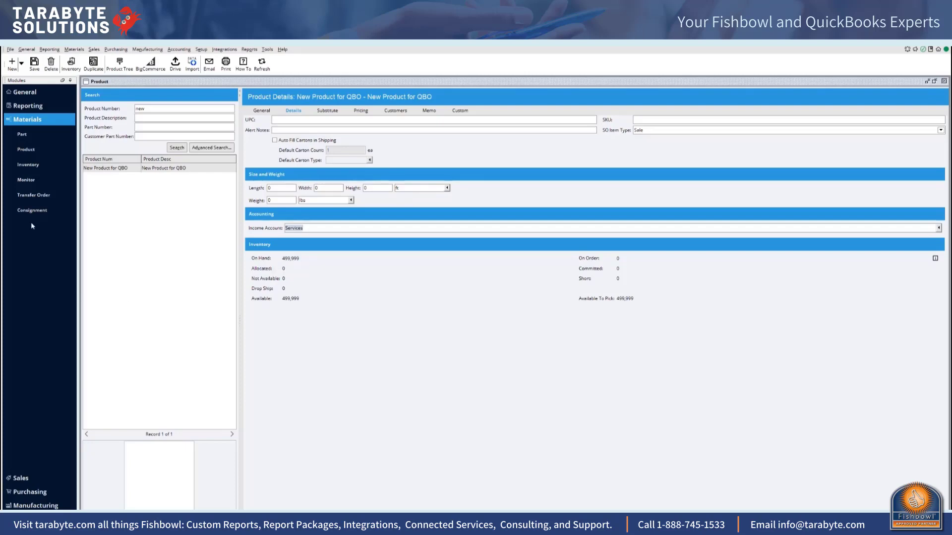
Step: Create a new sales order for the customer Big Al's Bike Shop
{"action": "left_click", "coordinate": [94, 49]}
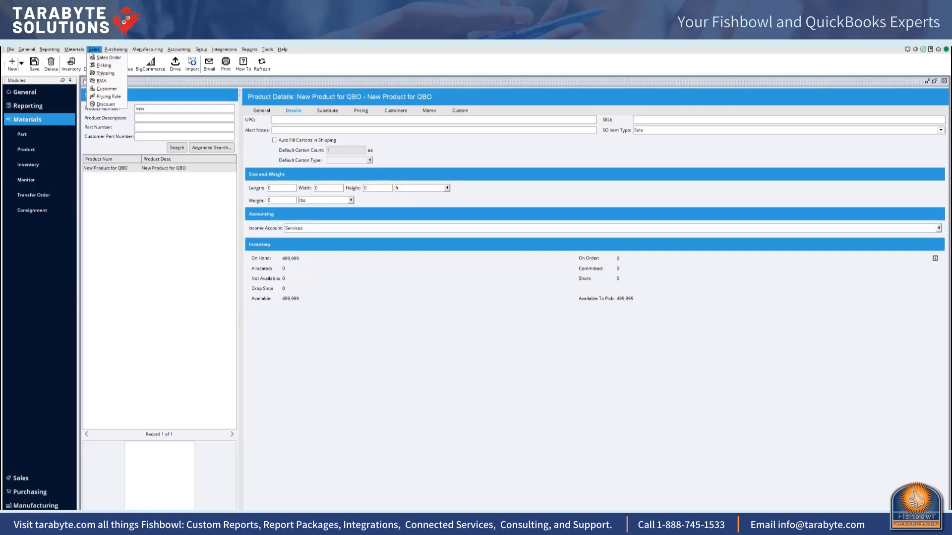
{"action": "left_click", "coordinate": [98, 59]}
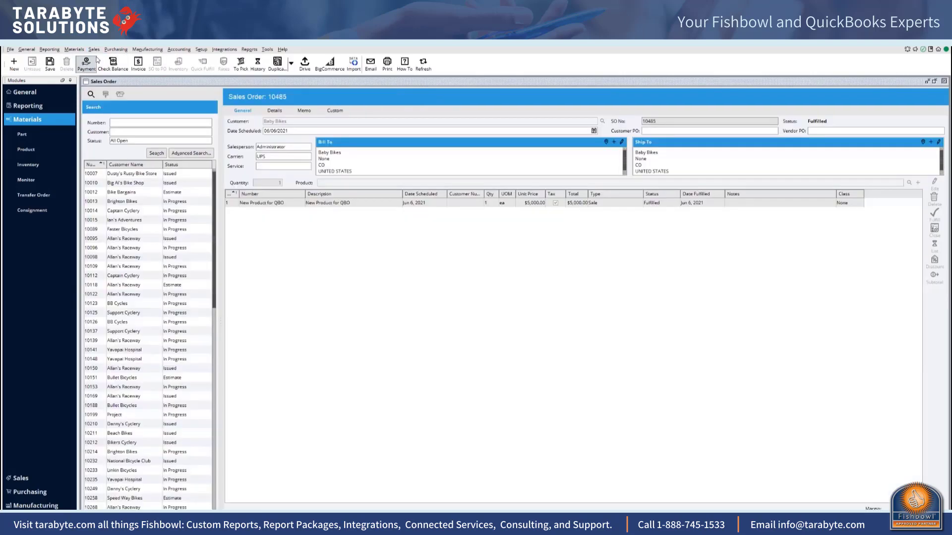
{"action": "left_click", "coordinate": [14, 65]}
{"action": "left_click", "coordinate": [286, 121]}
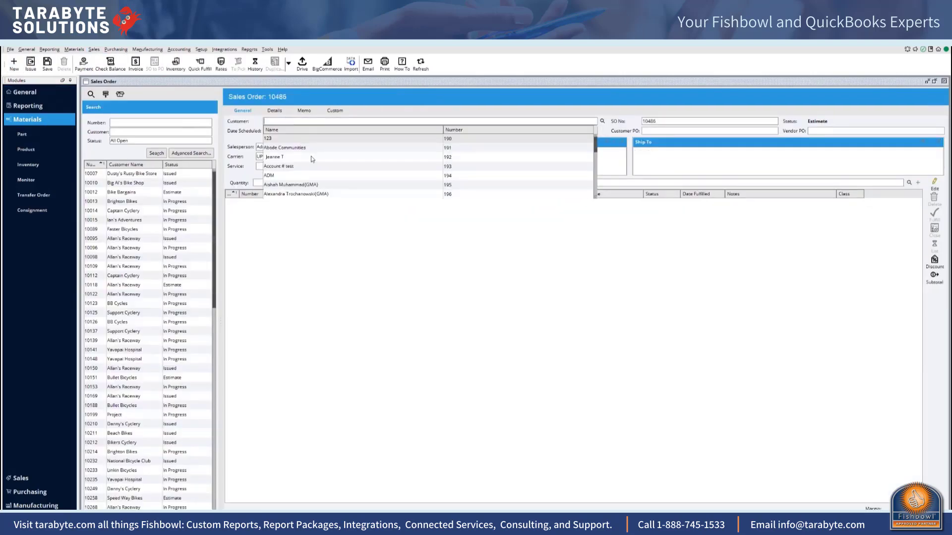
{"action": "scroll", "coordinate": [348, 173], "scroll_direction": "down", "scroll_amount": 7}
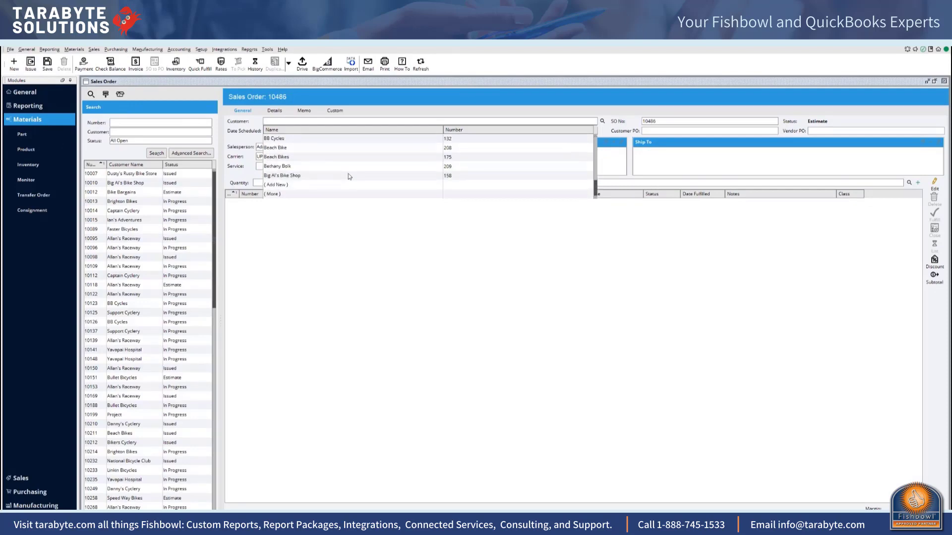
{"action": "left_click", "coordinate": [315, 176]}
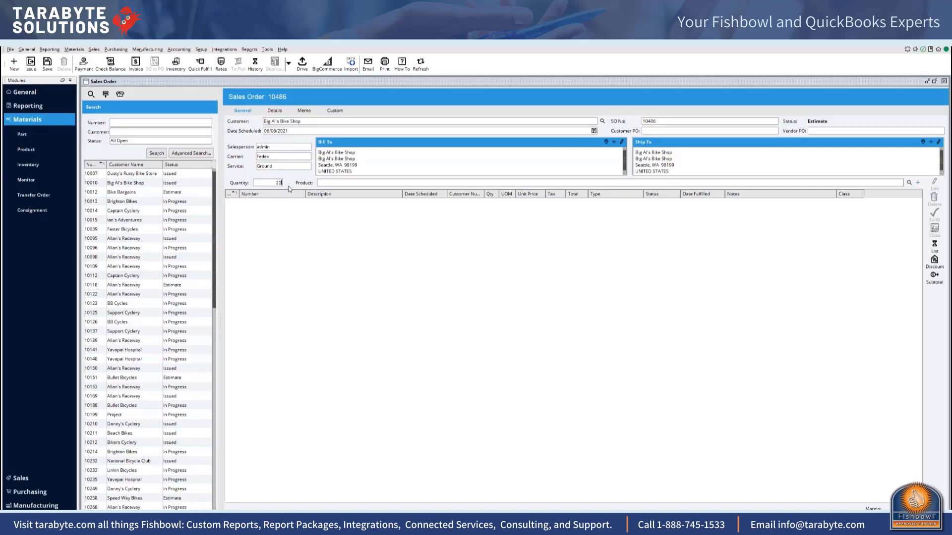
Step: Add 20 of New Product for QBO to the sales order, accepting it despite insufficient inventory
{"action": "left_click", "coordinate": [340, 183]}
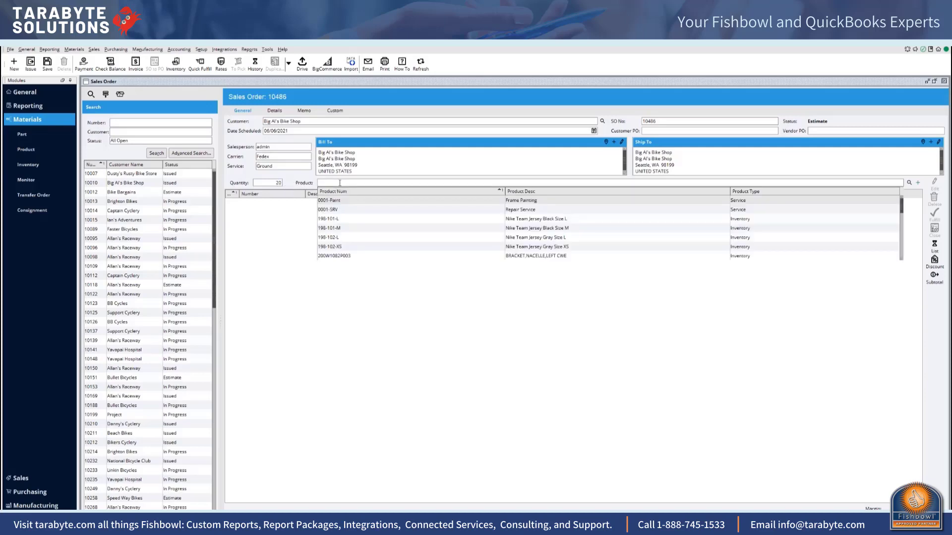
{"action": "type", "text": "new"}
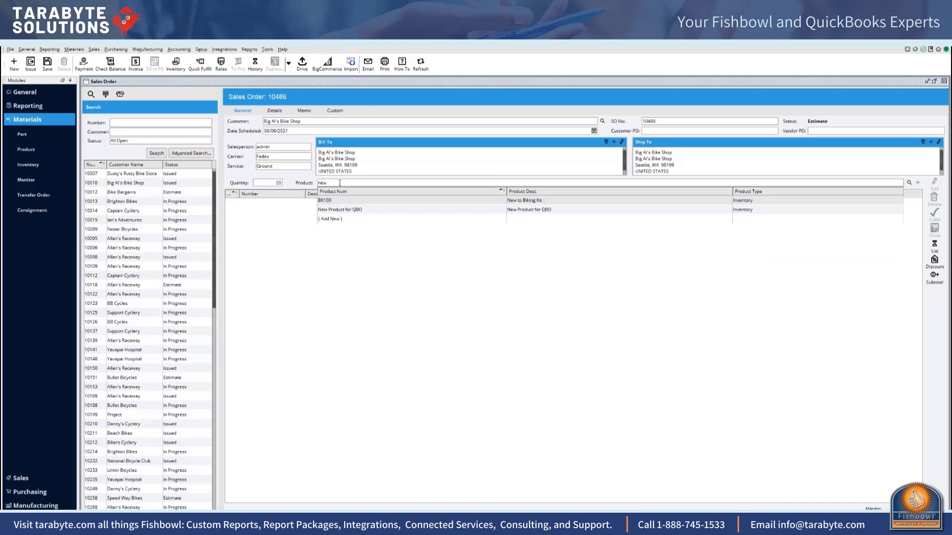
{"action": "left_click", "coordinate": [362, 210]}
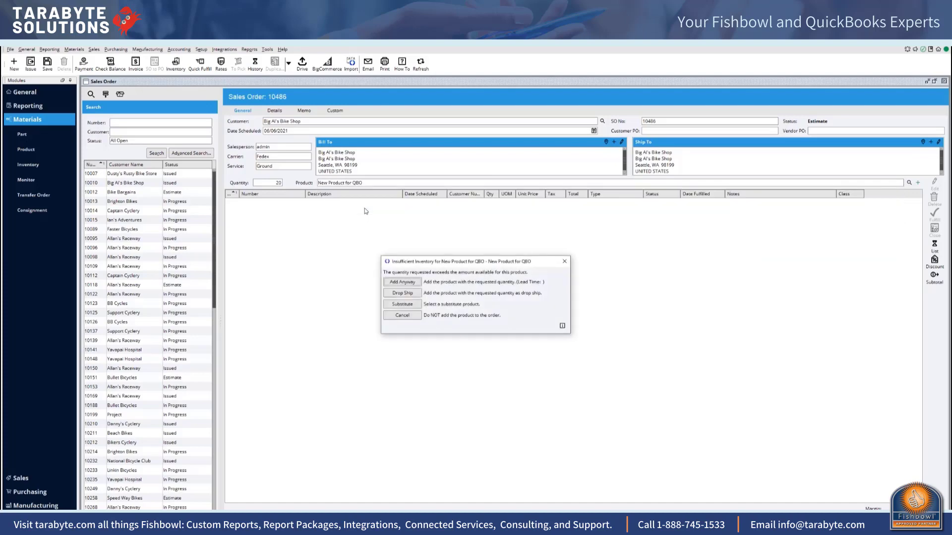
{"action": "left_click", "coordinate": [409, 282]}
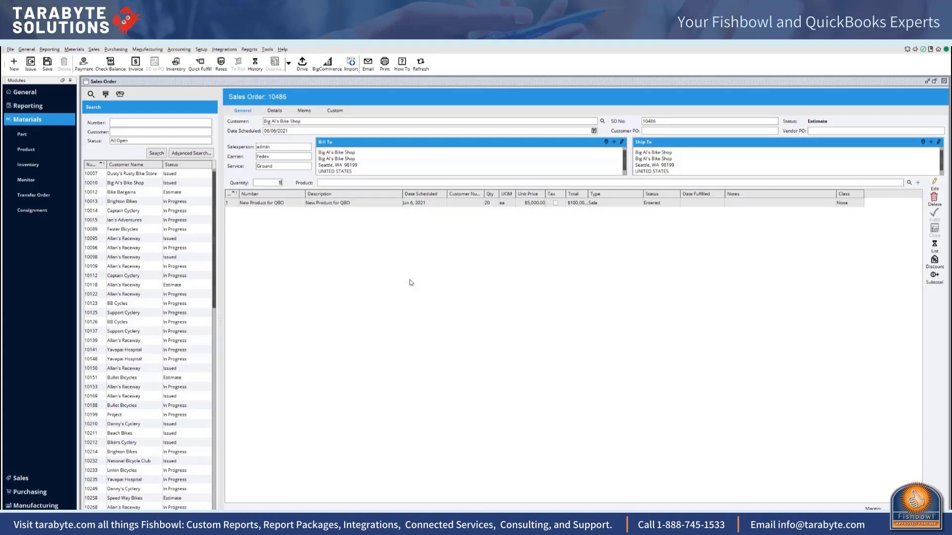
Step: Issue the Big Al's Bike Shop sales order without a shipping line item
{"action": "left_click", "coordinate": [298, 521]}
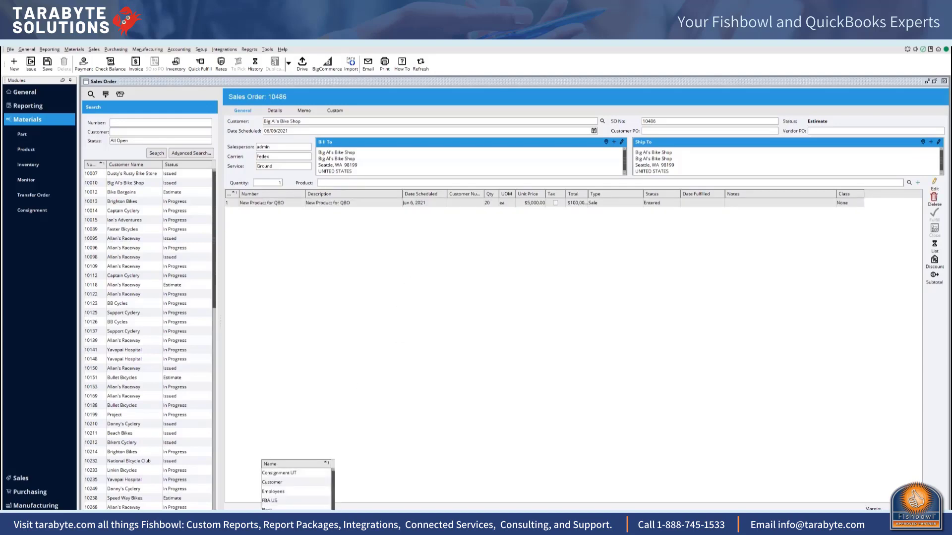
{"action": "left_click", "coordinate": [363, 424]}
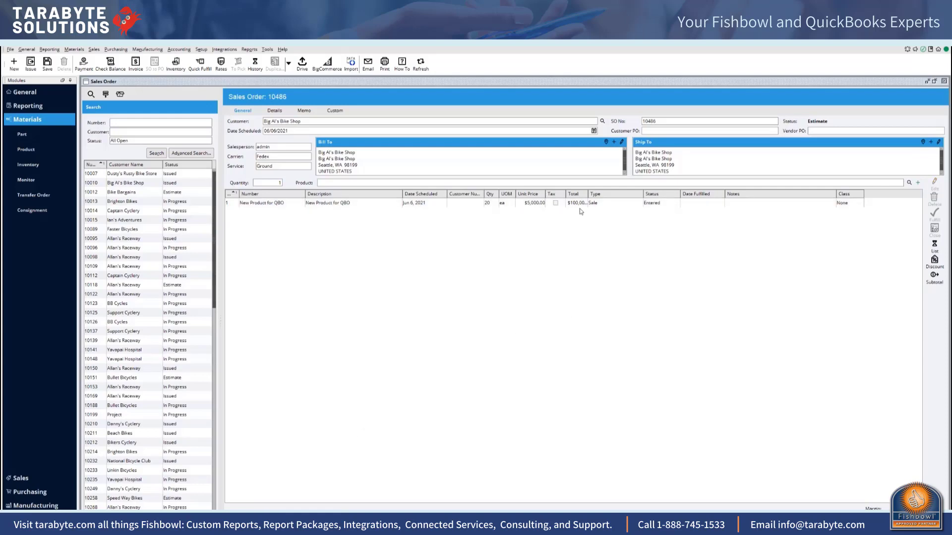
{"action": "left_click", "coordinate": [30, 63]}
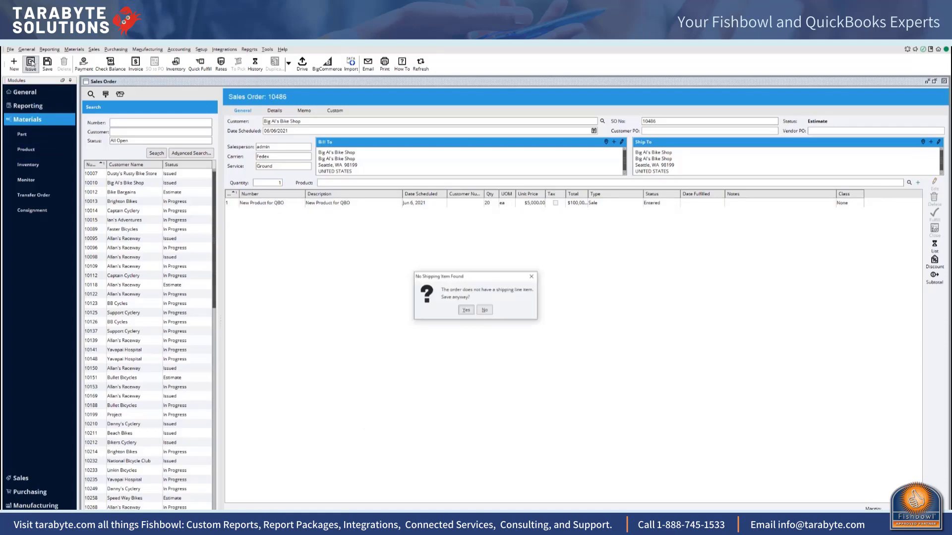
{"action": "left_click", "coordinate": [467, 311]}
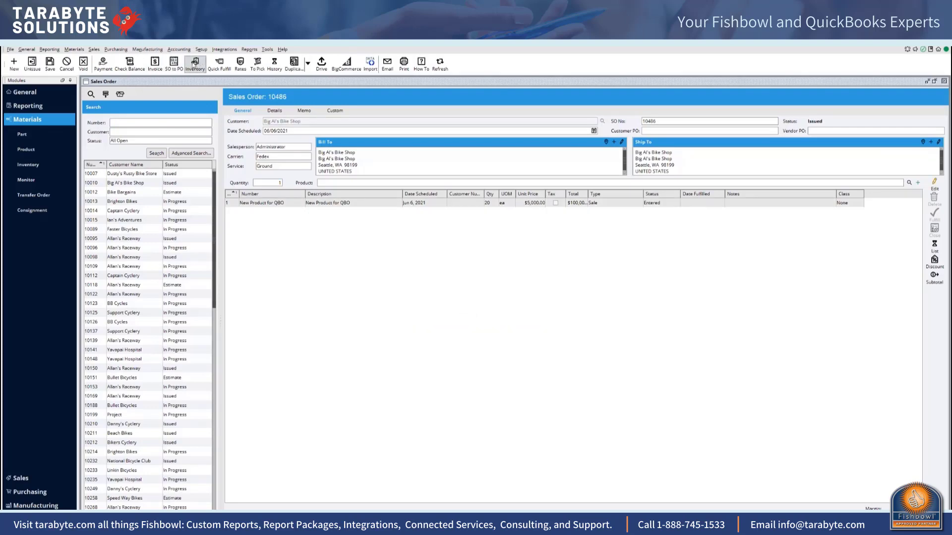
Step: Quick-fulfill the unpaid sales order with LA-Shipping as the picking destination
{"action": "left_click", "coordinate": [220, 62]}
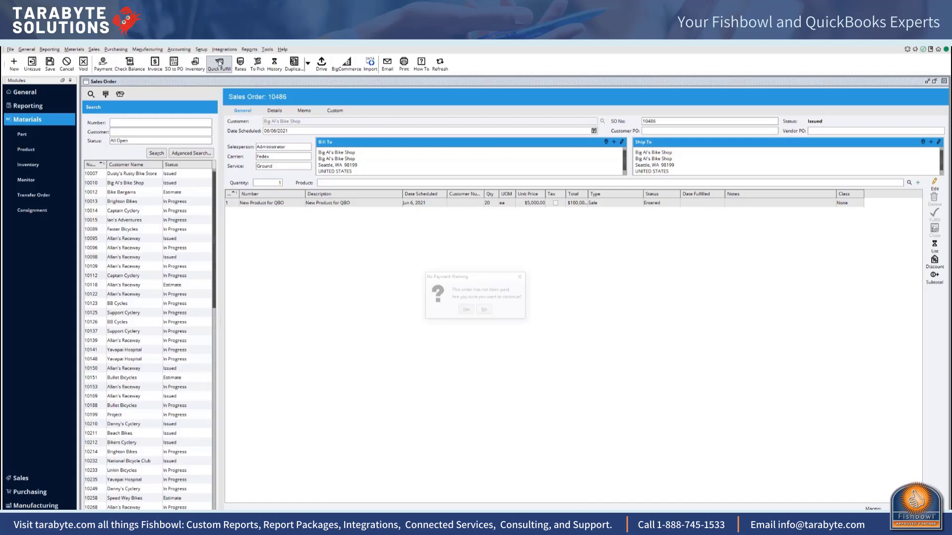
{"action": "left_click", "coordinate": [466, 310]}
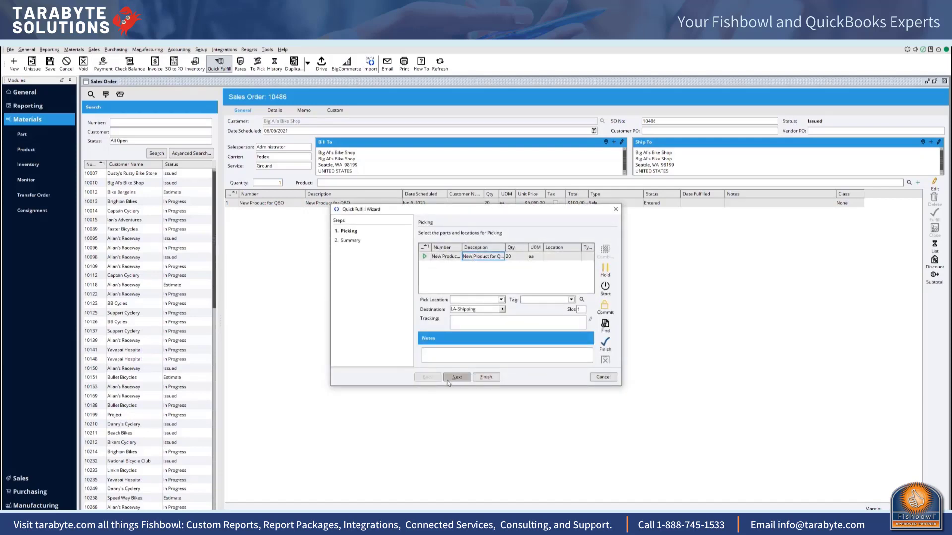
{"action": "left_click", "coordinate": [483, 378]}
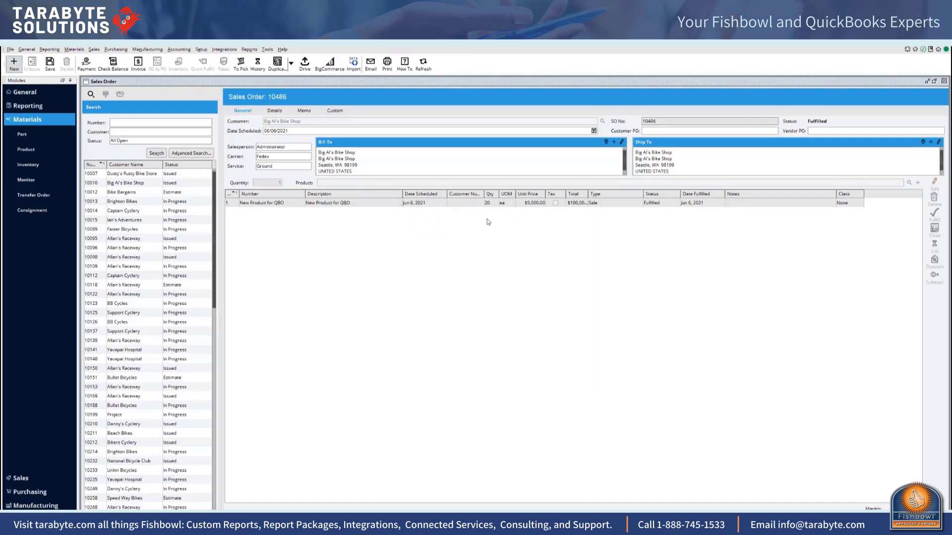
Step: Run a standard export of the pending transactions through the accounting integration and close the export summary
{"action": "left_click", "coordinate": [179, 52]}
{"action": "left_click", "coordinate": [189, 57]}
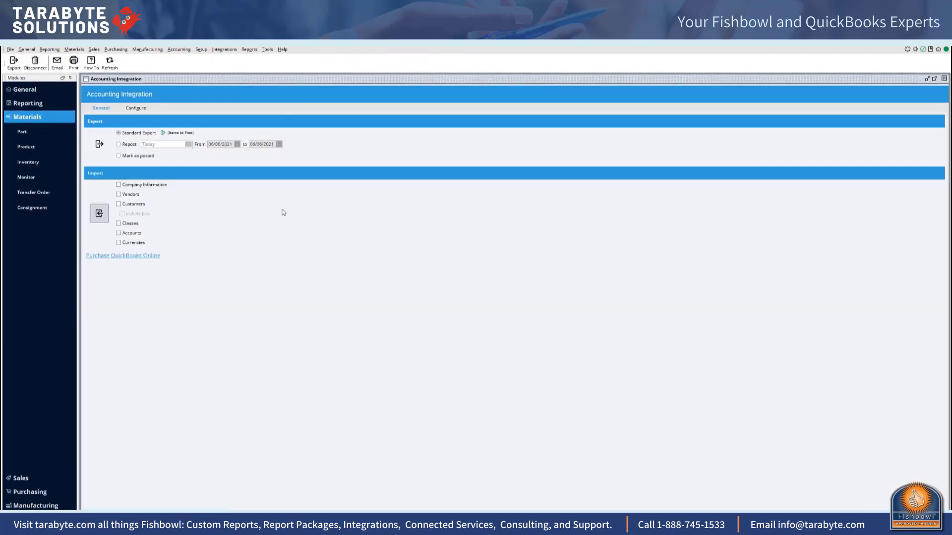
{"action": "left_click", "coordinate": [99, 144]}
{"action": "left_click", "coordinate": [101, 146]}
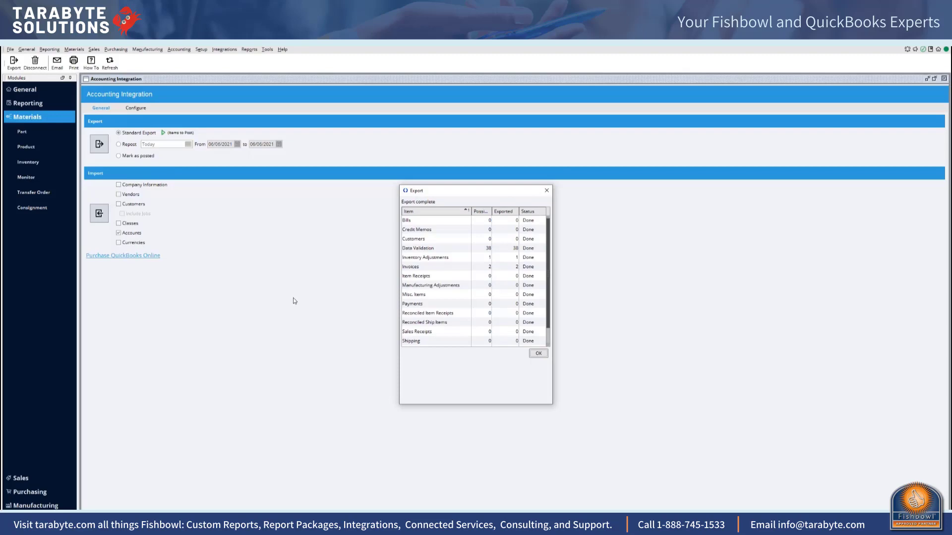
{"action": "left_click", "coordinate": [539, 354]}
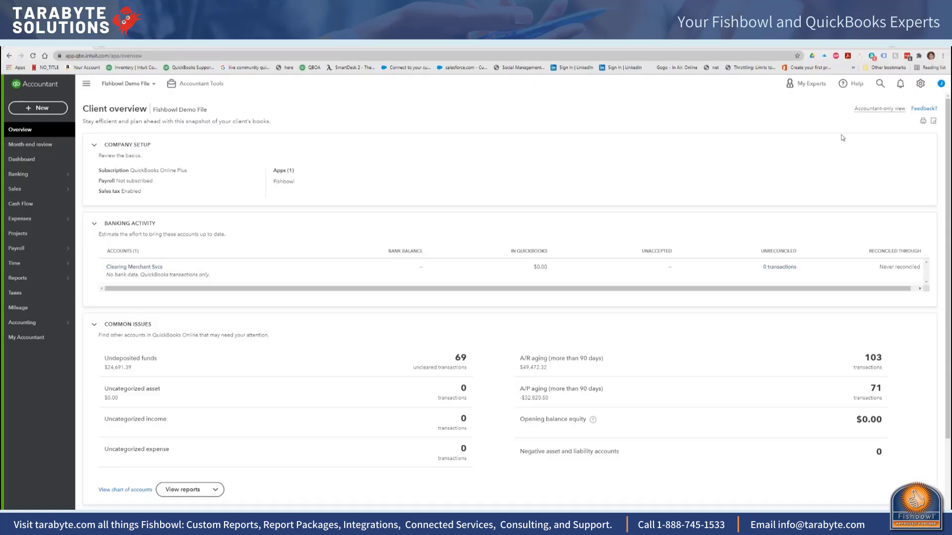
Step: In QuickBooks Online, search the products and services for "new", then review and save the New Product for QBO record
{"action": "left_click", "coordinate": [920, 84]}
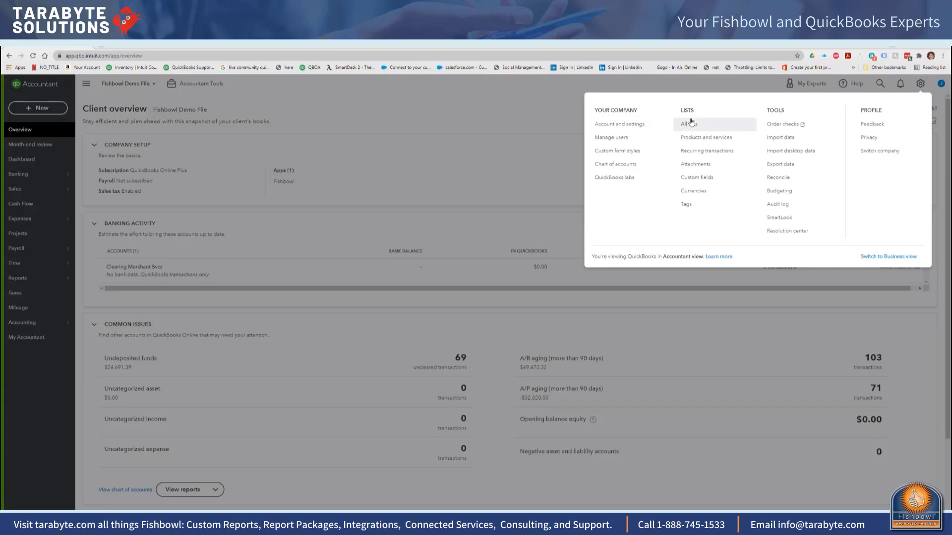
{"action": "left_click", "coordinate": [690, 137]}
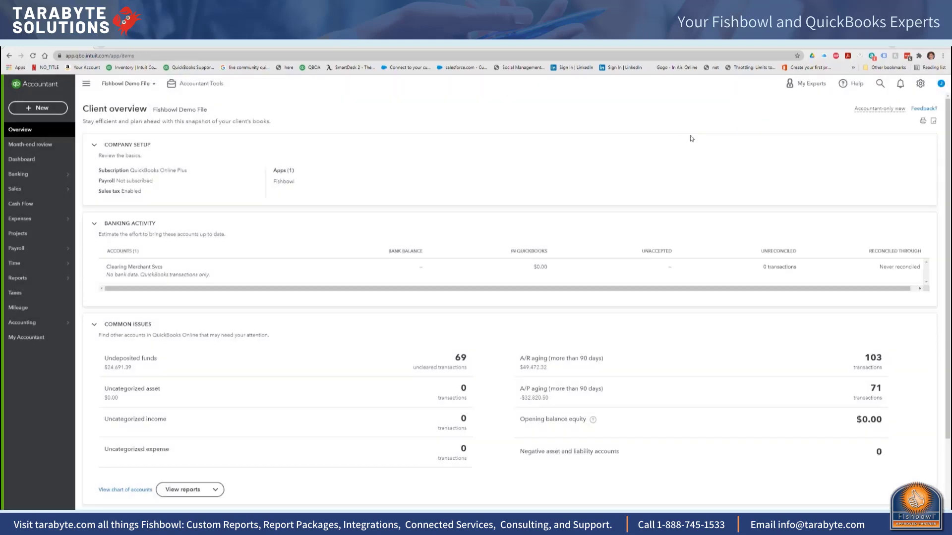
{"action": "left_click", "coordinate": [125, 175]}
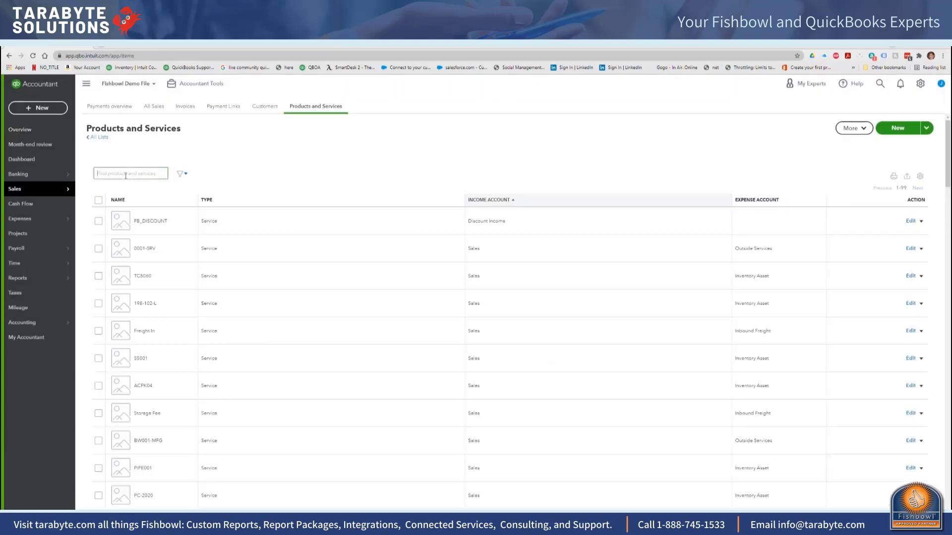
{"action": "type", "text": "new"}
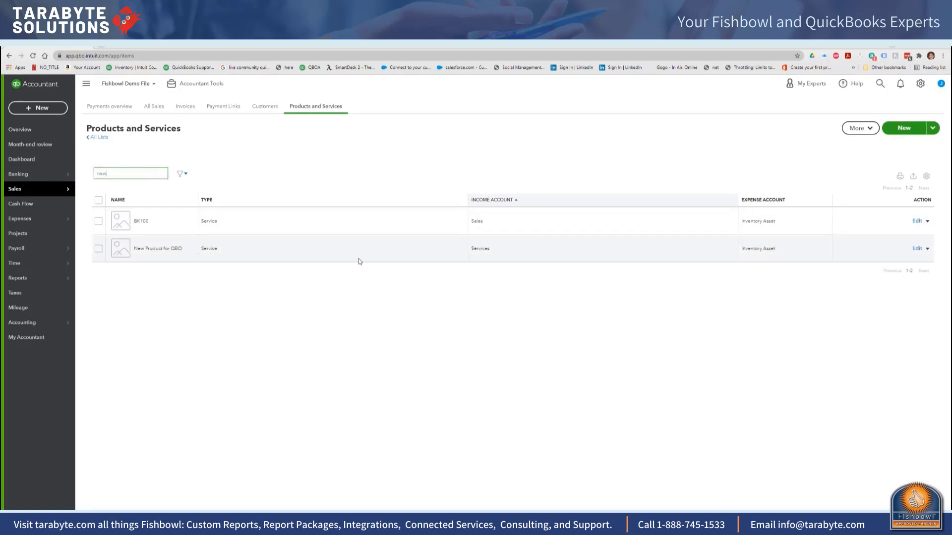
{"action": "left_click", "coordinate": [916, 250]}
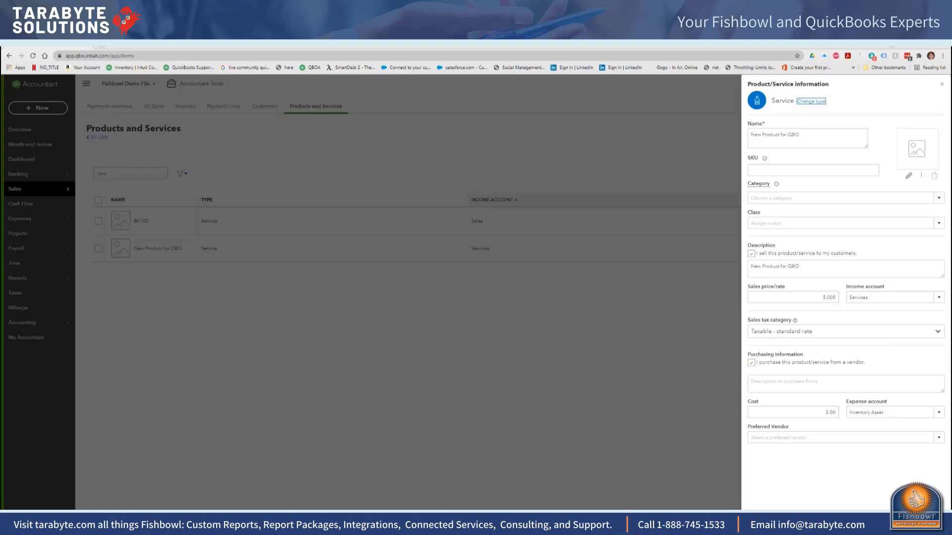
{"action": "left_click", "coordinate": [909, 520]}
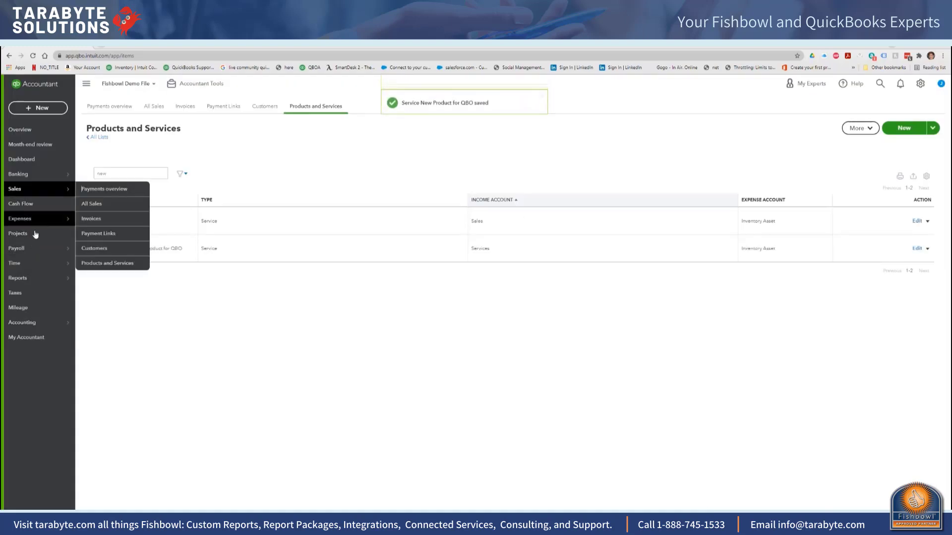
Step: Run the Profit and Loss report with the report period set to Today
{"action": "left_click", "coordinate": [34, 280]}
{"action": "mouse_move", "coordinate": [34, 281]}
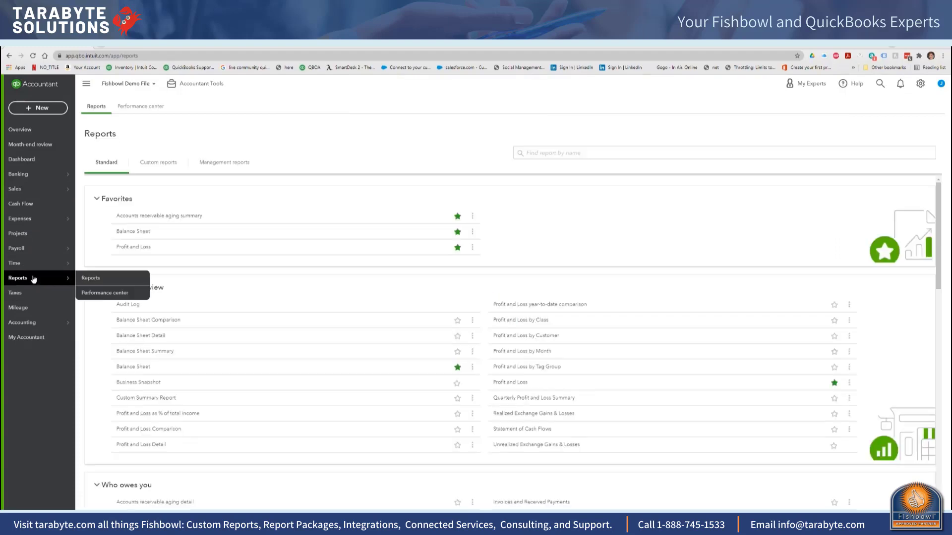
{"action": "left_click", "coordinate": [92, 282]}
{"action": "left_click", "coordinate": [122, 247]}
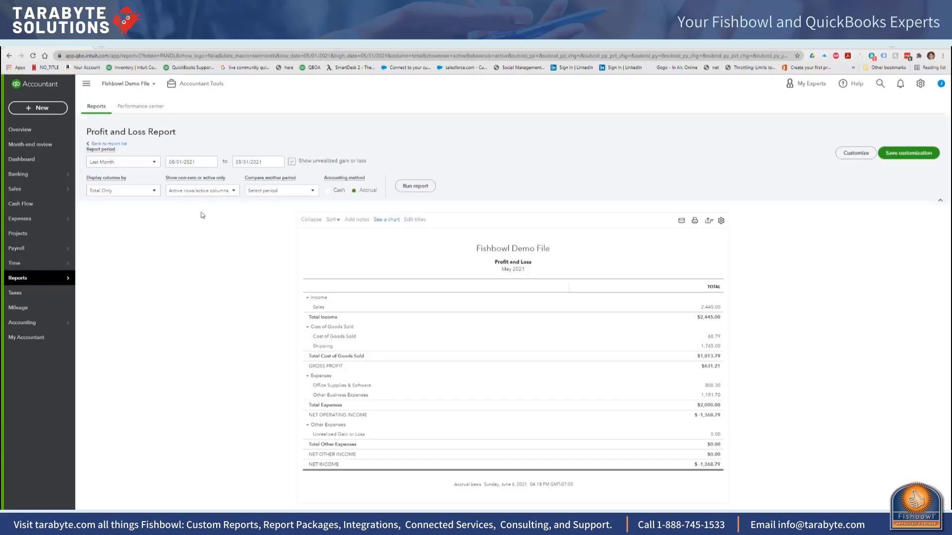
{"action": "left_click", "coordinate": [154, 162]}
{"action": "scroll", "coordinate": [147, 207], "scroll_direction": "down", "scroll_amount": 2}
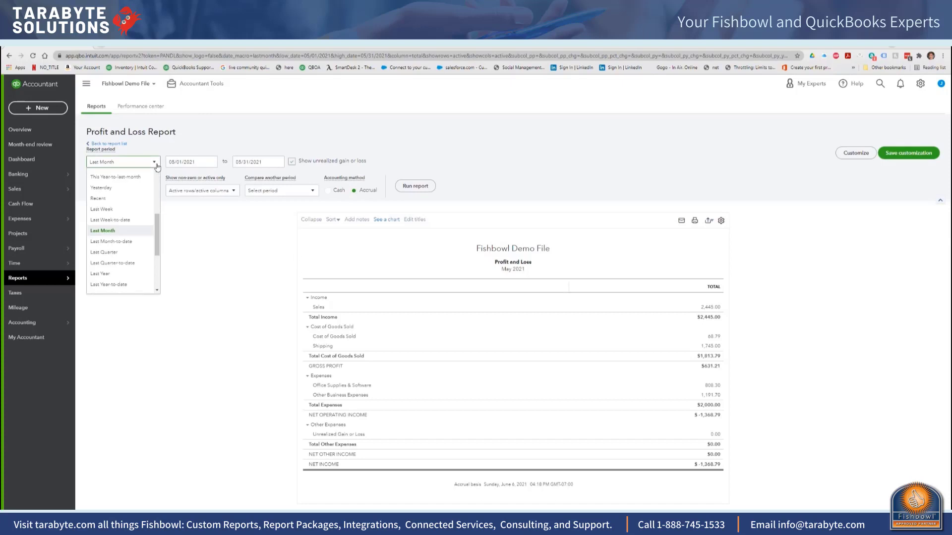
{"action": "scroll", "coordinate": [147, 206], "scroll_direction": "up", "scroll_amount": 5}
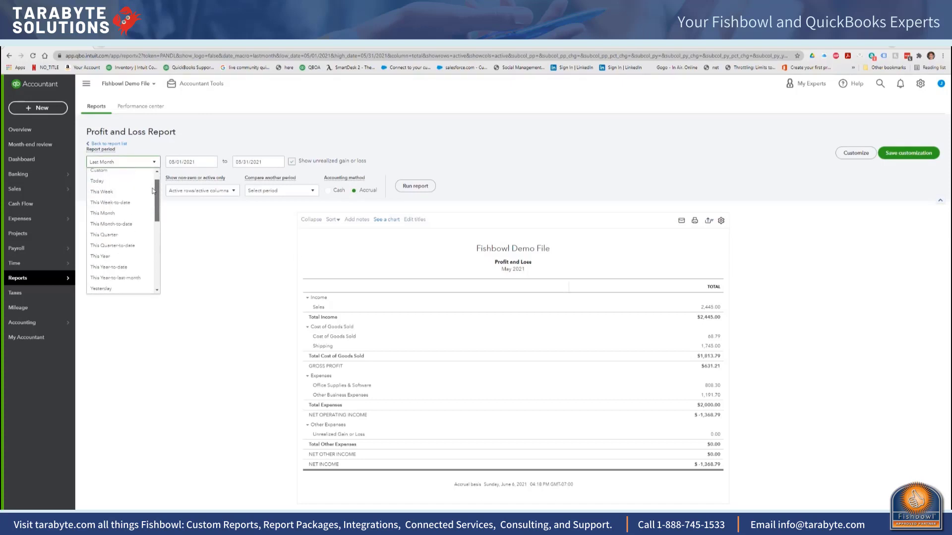
{"action": "left_click", "coordinate": [102, 198]}
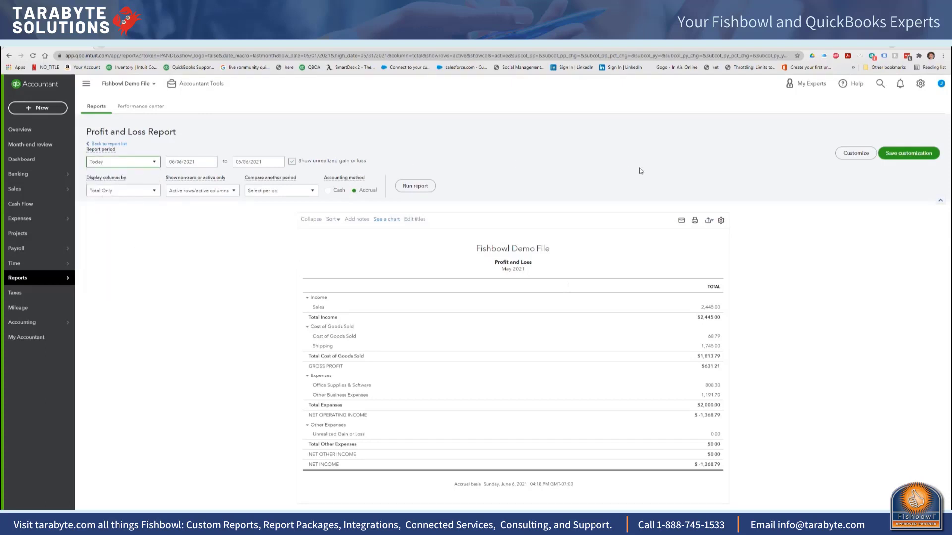
{"action": "left_click", "coordinate": [417, 186]}
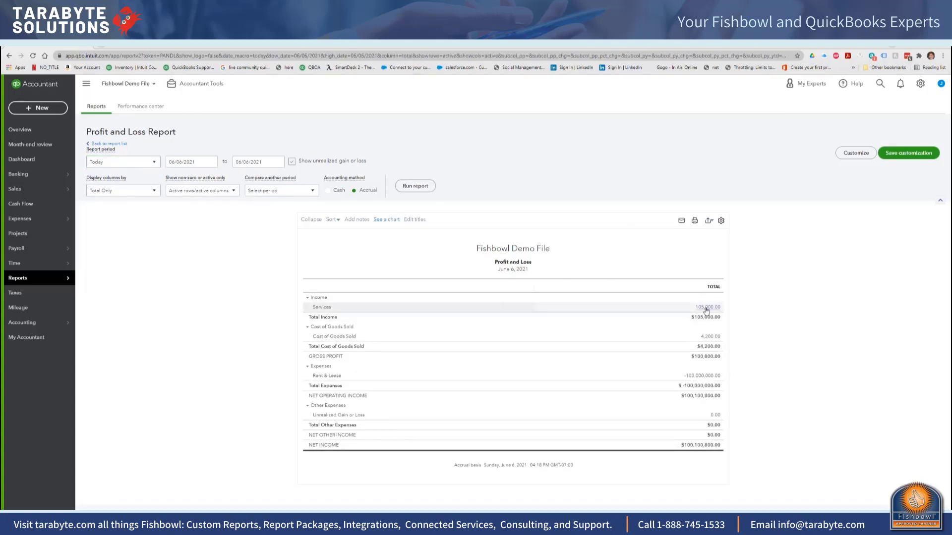
Step: Examine the transactions behind the Services income amount and switch back to Fishbowl
{"action": "left_click", "coordinate": [706, 309]}
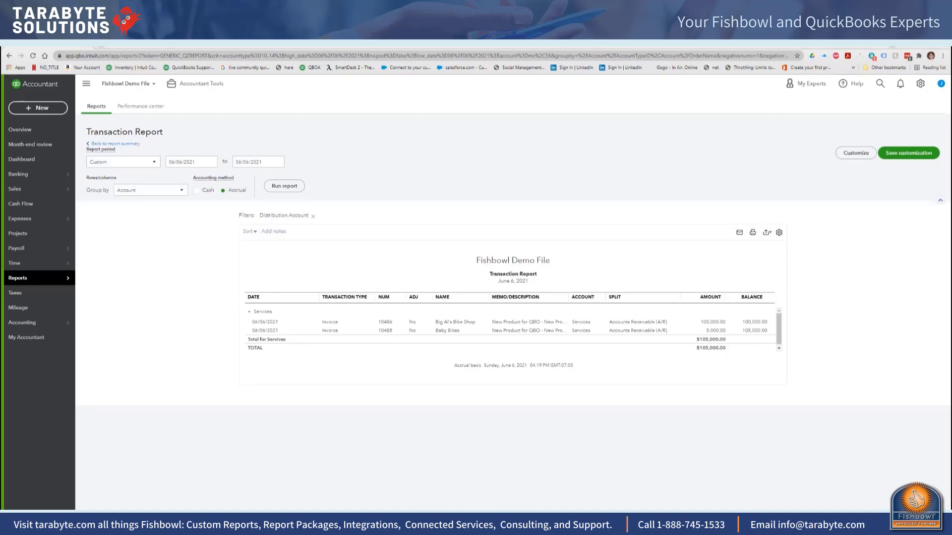
{"action": "left_click", "coordinate": [389, 521]}
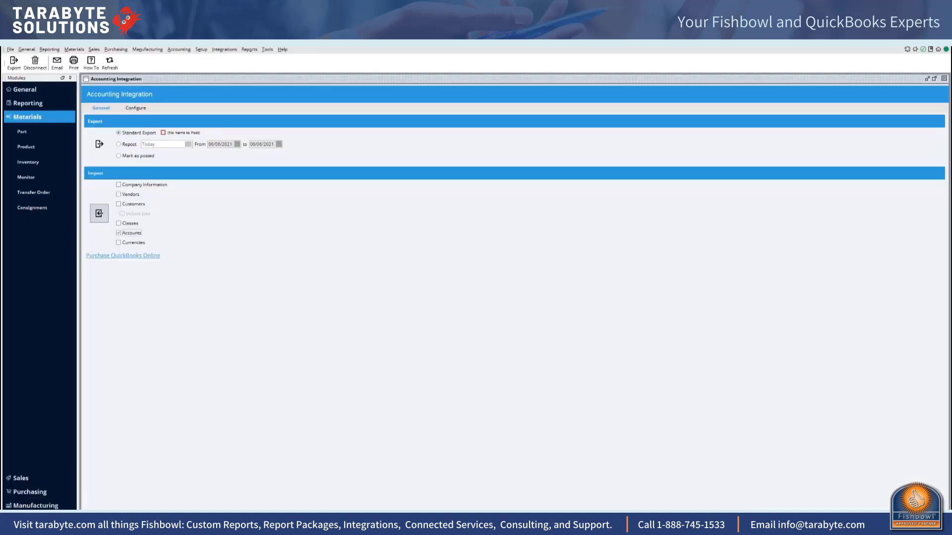
Step: Change the income account of New Product for QBO to Sales of Product Income and save the product
{"action": "left_click", "coordinate": [74, 49]}
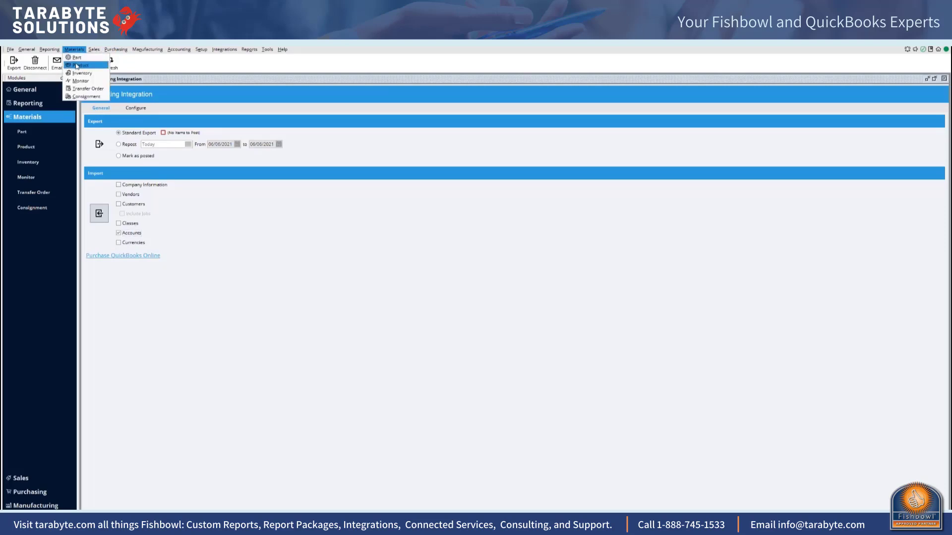
{"action": "left_click", "coordinate": [79, 65]}
{"action": "left_click", "coordinate": [333, 225]}
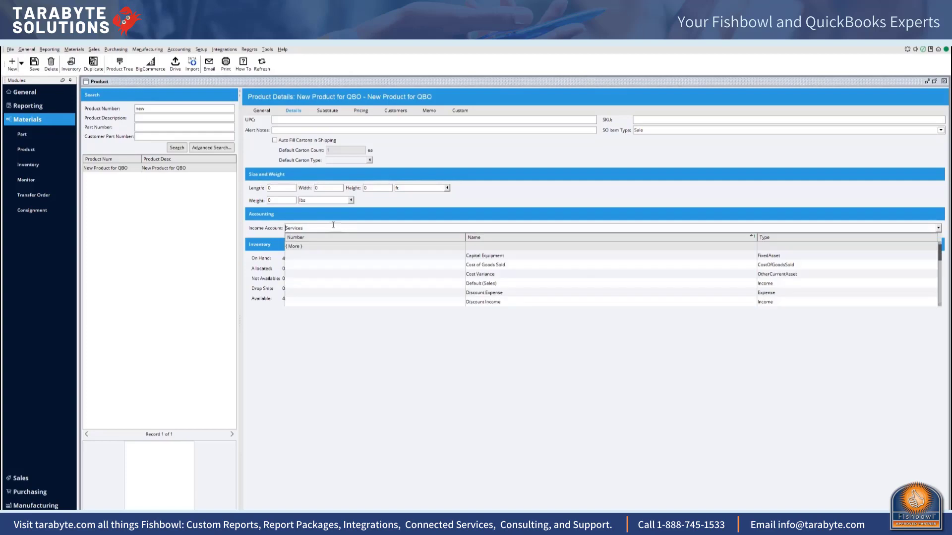
{"action": "left_click_drag", "start_coordinate": [336, 225], "coordinate": [287, 229]}
{"action": "left_click", "coordinate": [288, 232]}
{"action": "double_click", "coordinate": [289, 231]}
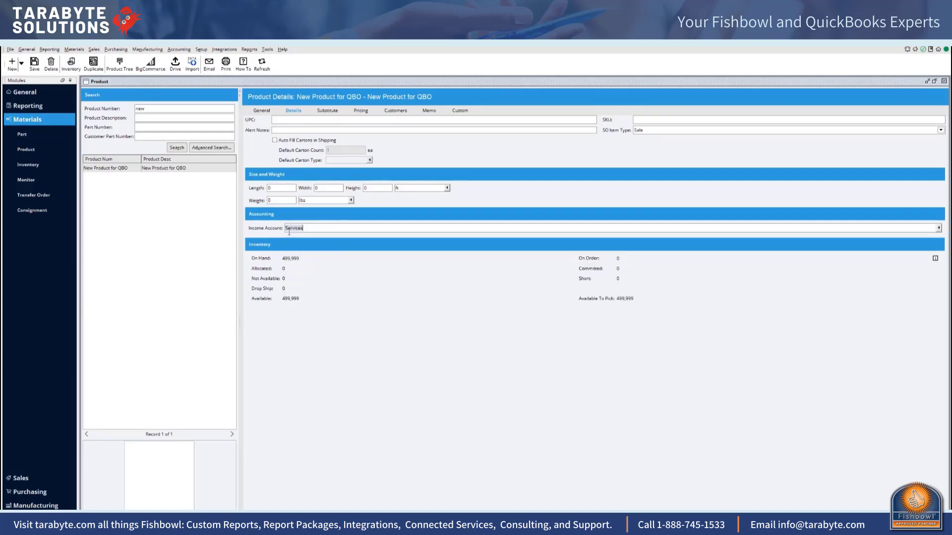
{"action": "key", "text": "BackSpace"}
{"action": "type", "text": "prod"}
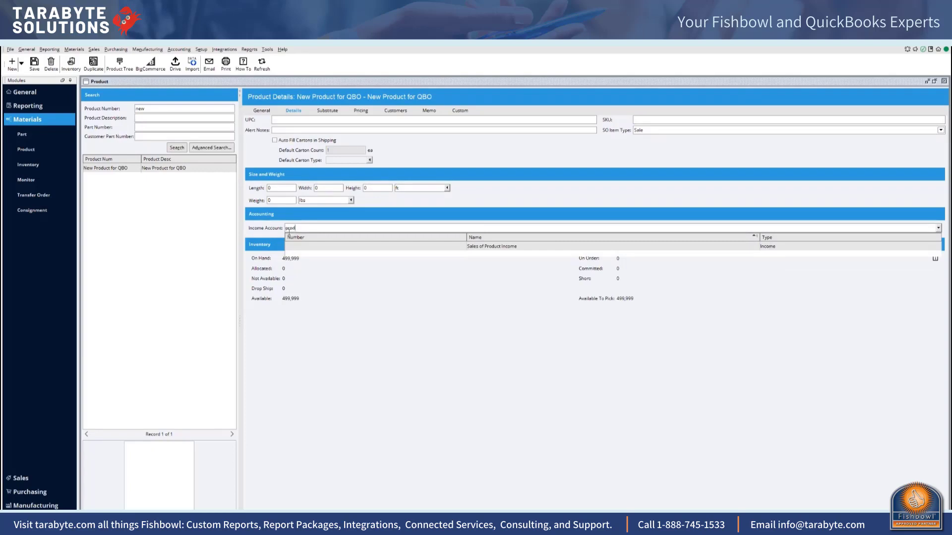
{"action": "left_click", "coordinate": [479, 247]}
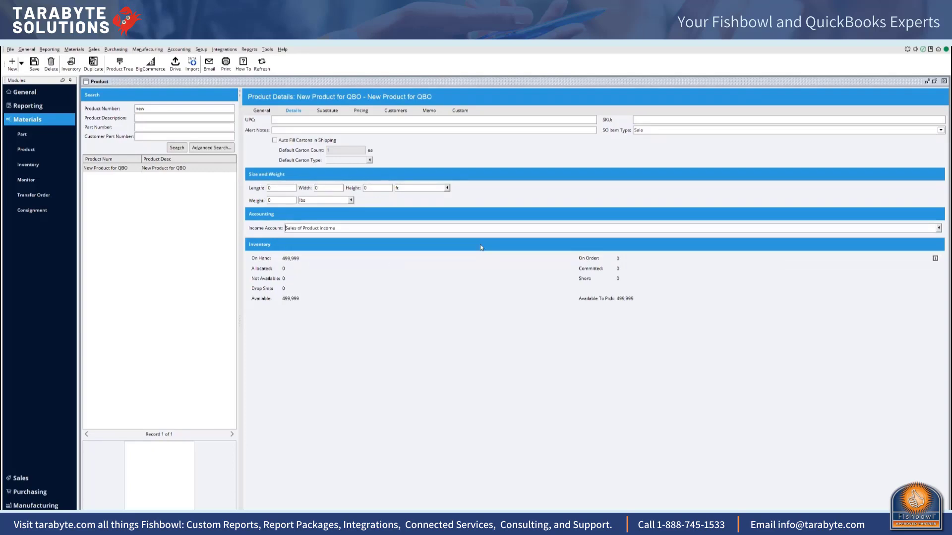
{"action": "left_click", "coordinate": [39, 65]}
Step: Enter a sales order for customer ADM with 10 of New Product for QBO, adding the item despite insufficient inventory
{"action": "left_click", "coordinate": [94, 49]}
{"action": "left_click", "coordinate": [109, 57]}
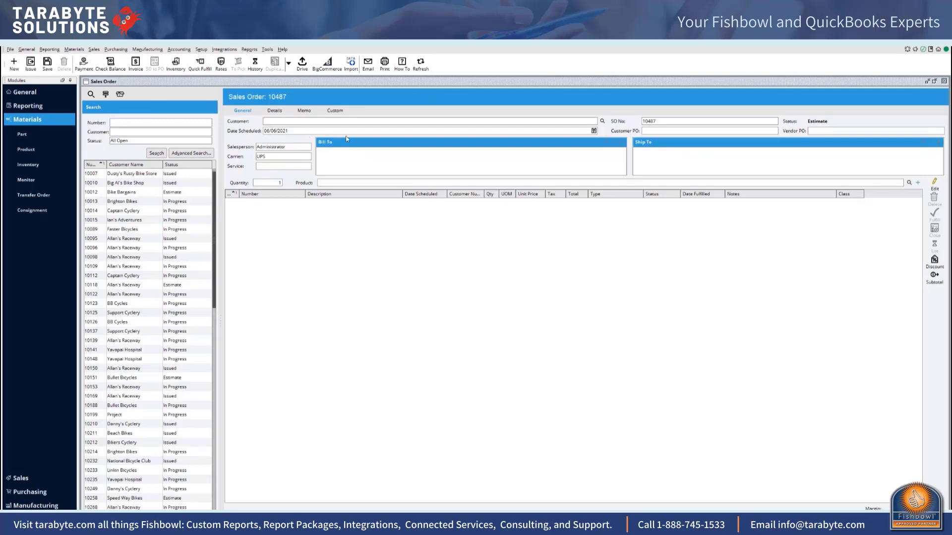
{"action": "left_click", "coordinate": [347, 122]}
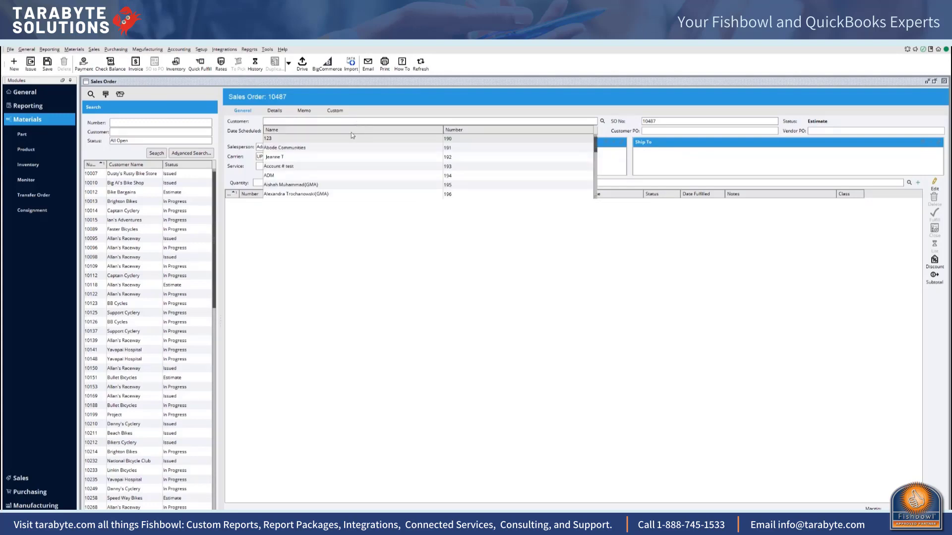
{"action": "left_click", "coordinate": [300, 173]}
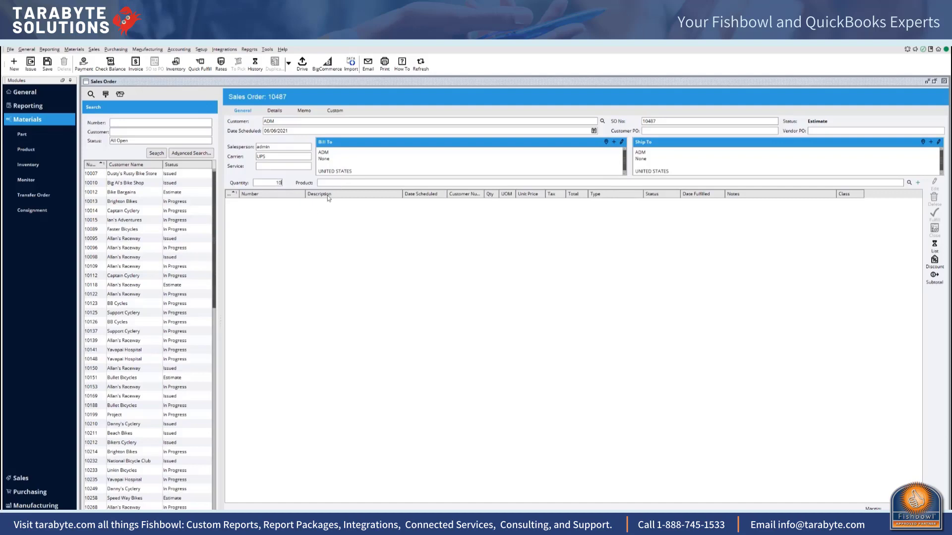
{"action": "left_click", "coordinate": [335, 182]}
{"action": "type", "text": "new"}
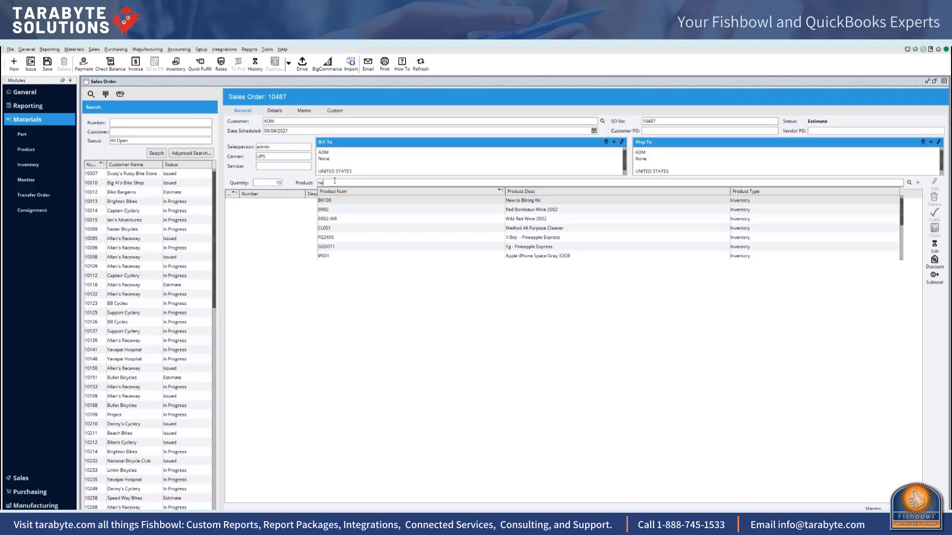
{"action": "left_click", "coordinate": [369, 209]}
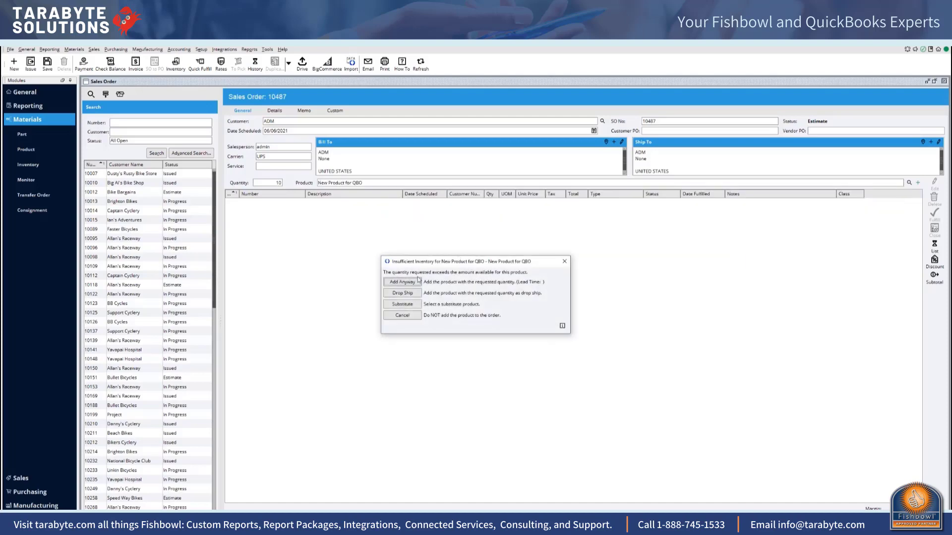
{"action": "left_click", "coordinate": [418, 280]}
Step: Set the sales order's class to None and update the current line items to that class
{"action": "left_click", "coordinate": [297, 526]}
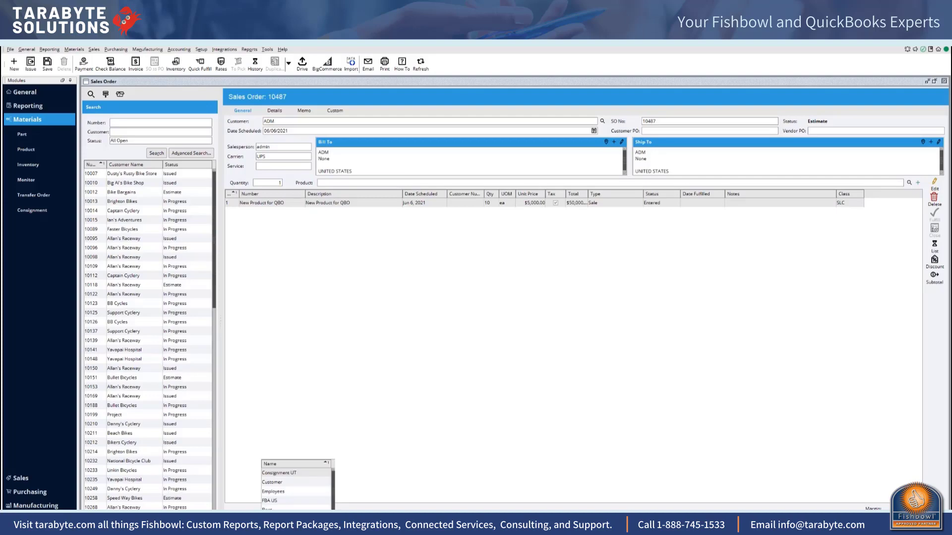
{"action": "left_click", "coordinate": [297, 525]}
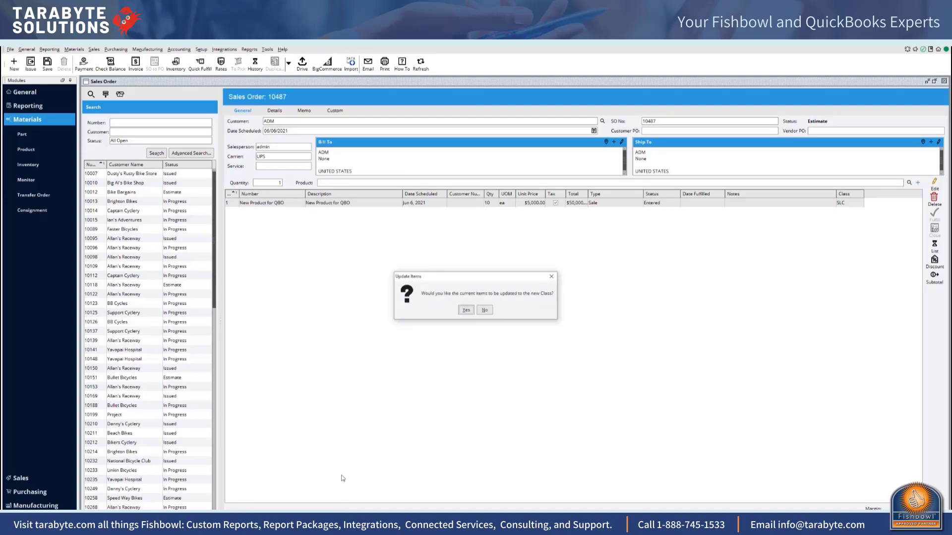
{"action": "left_click", "coordinate": [470, 311]}
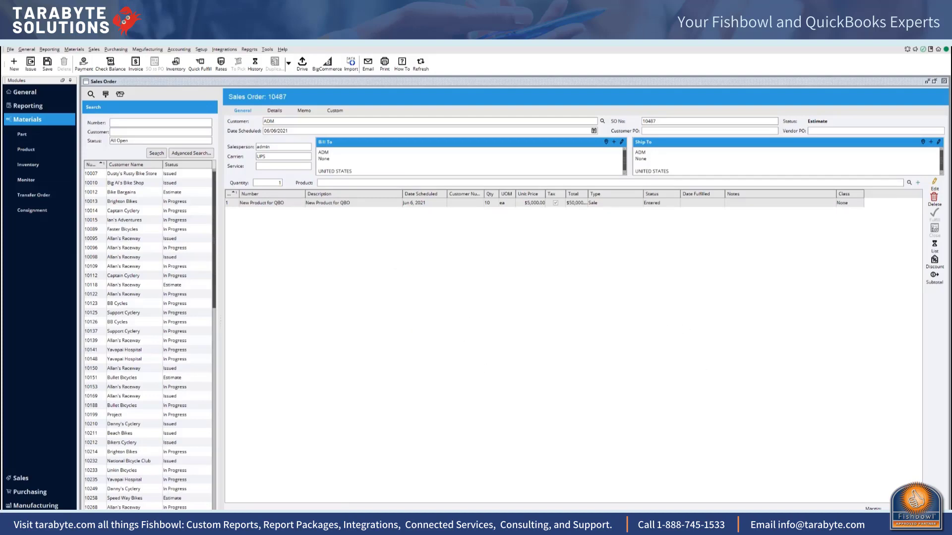
Step: Issue the ADM sales order without a shipping line item and quick fulfill it without payment
{"action": "left_click", "coordinate": [31, 63]}
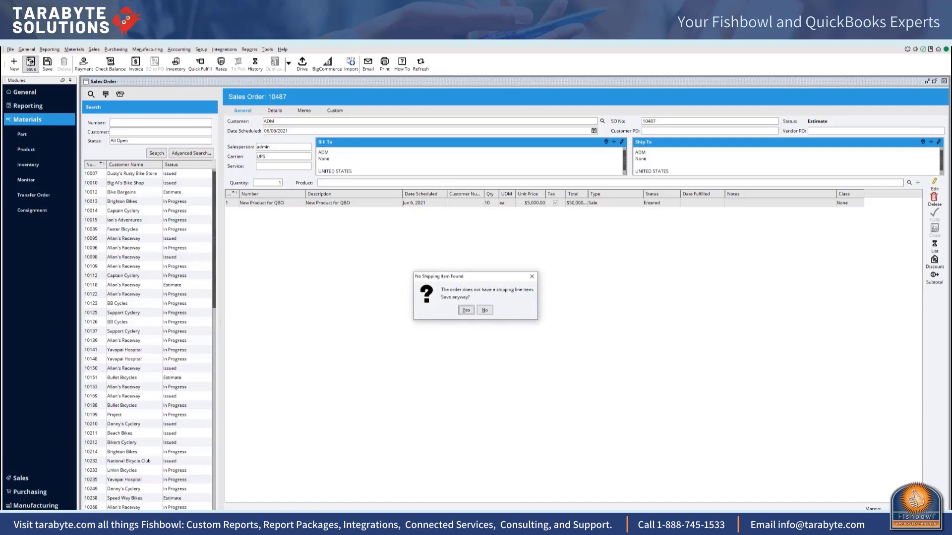
{"action": "left_click", "coordinate": [466, 309]}
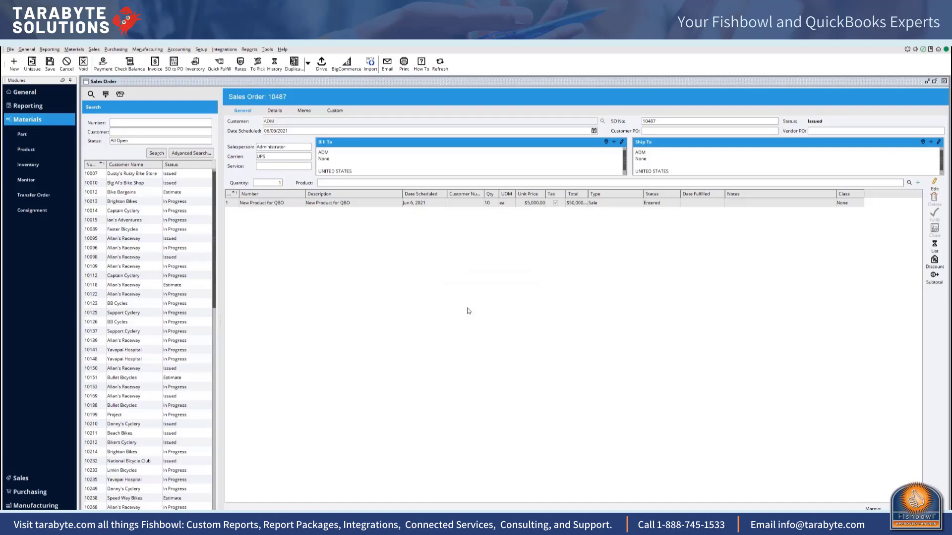
{"action": "left_click", "coordinate": [223, 66]}
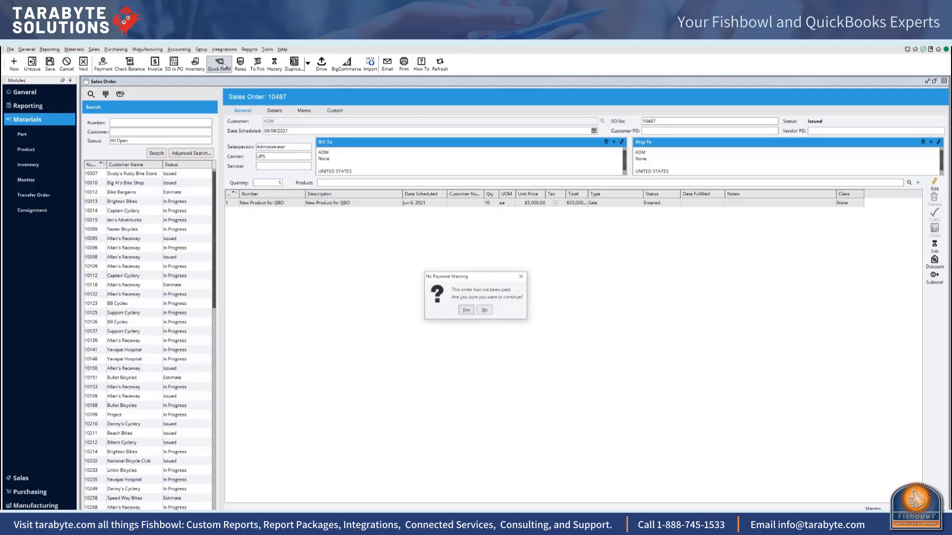
{"action": "left_click", "coordinate": [465, 310]}
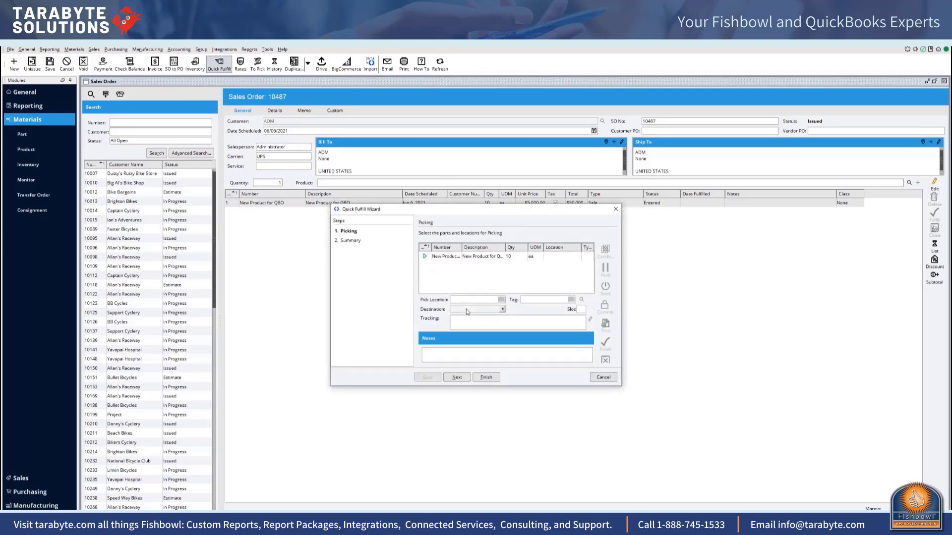
{"action": "left_click", "coordinate": [485, 377]}
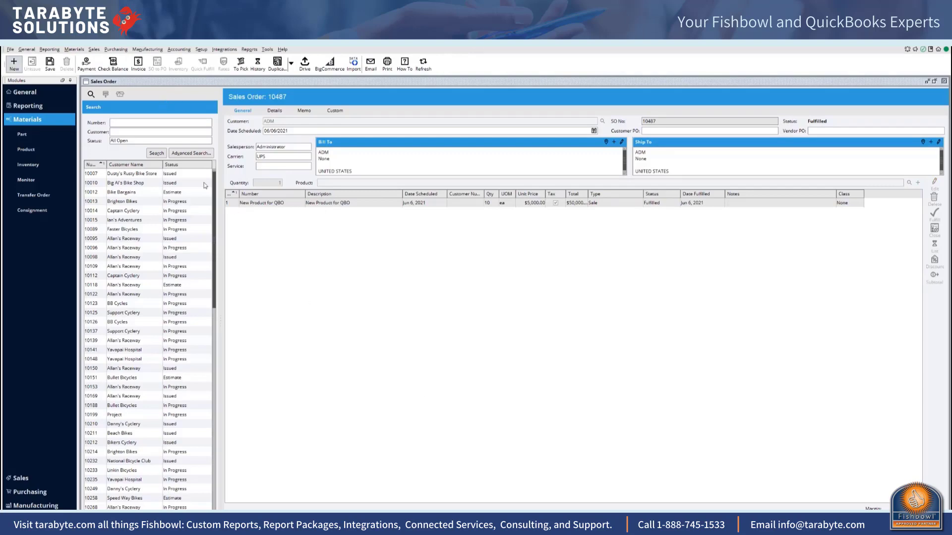
Step: Run a standard export from the accounting integration for the newly fulfilled order and close the export summary
{"action": "left_click", "coordinate": [183, 50]}
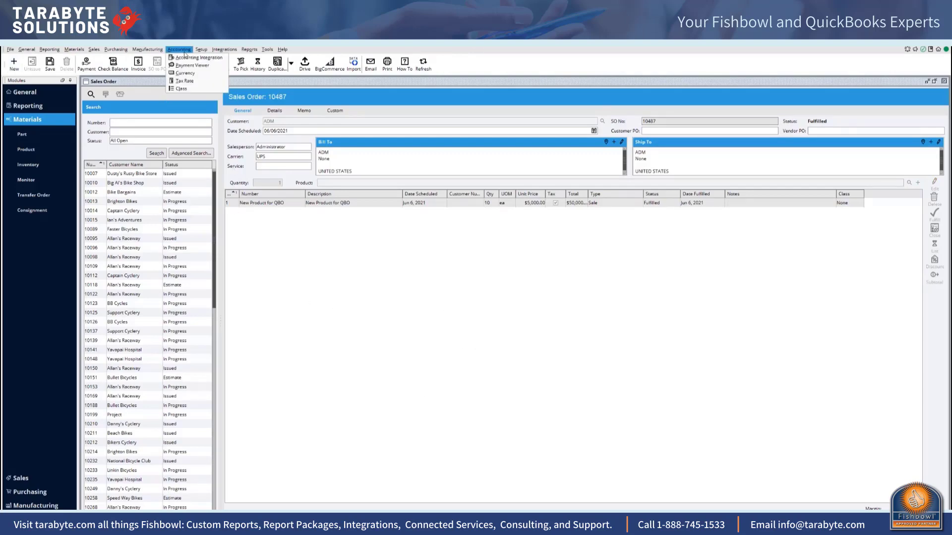
{"action": "left_click", "coordinate": [185, 58]}
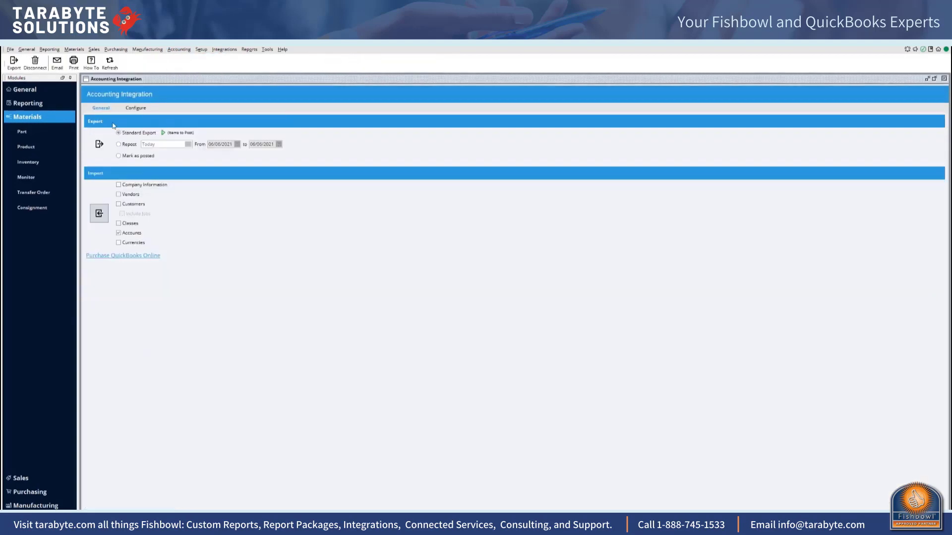
{"action": "left_click", "coordinate": [100, 145]}
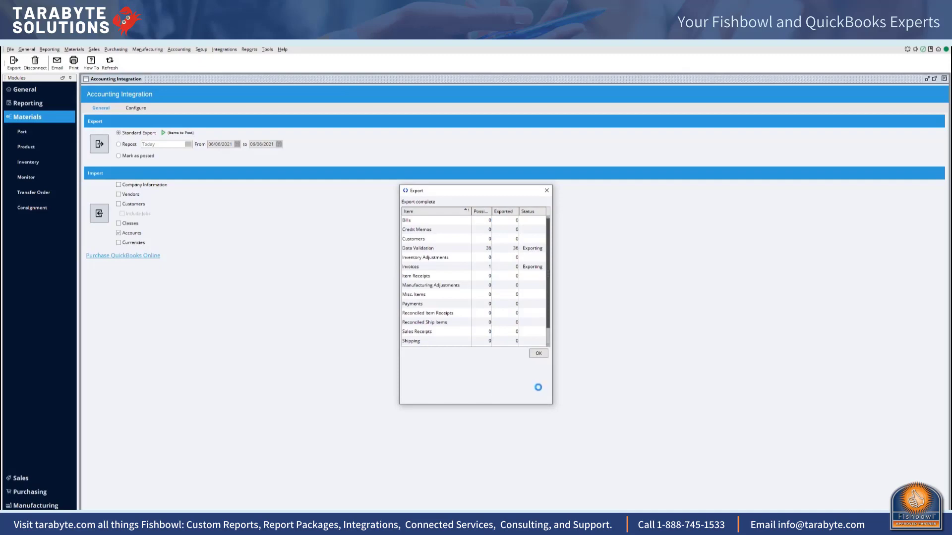
{"action": "left_click", "coordinate": [538, 354]}
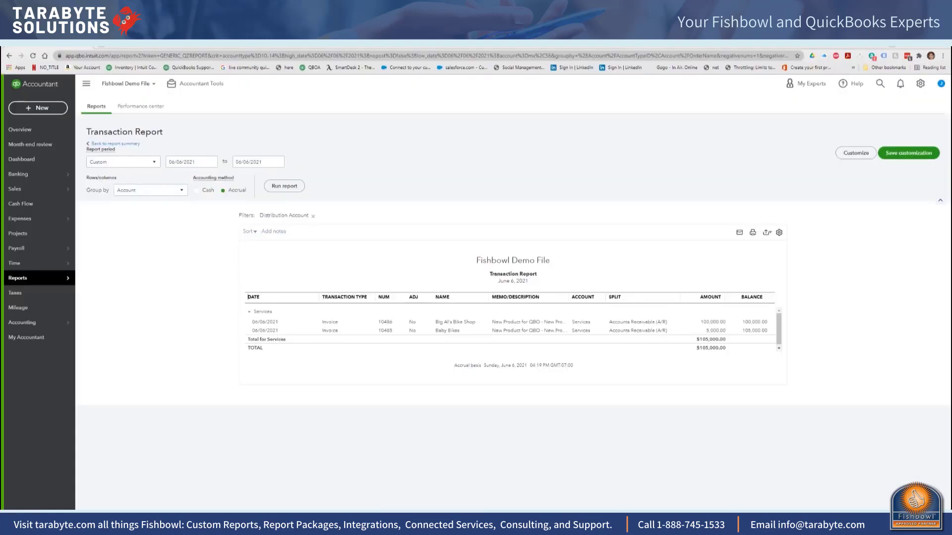
Step: In QuickBooks Online, rerun the Services transaction report, return to the Profit and Loss report and examine the transactions behind Services income
{"action": "left_click", "coordinate": [287, 187]}
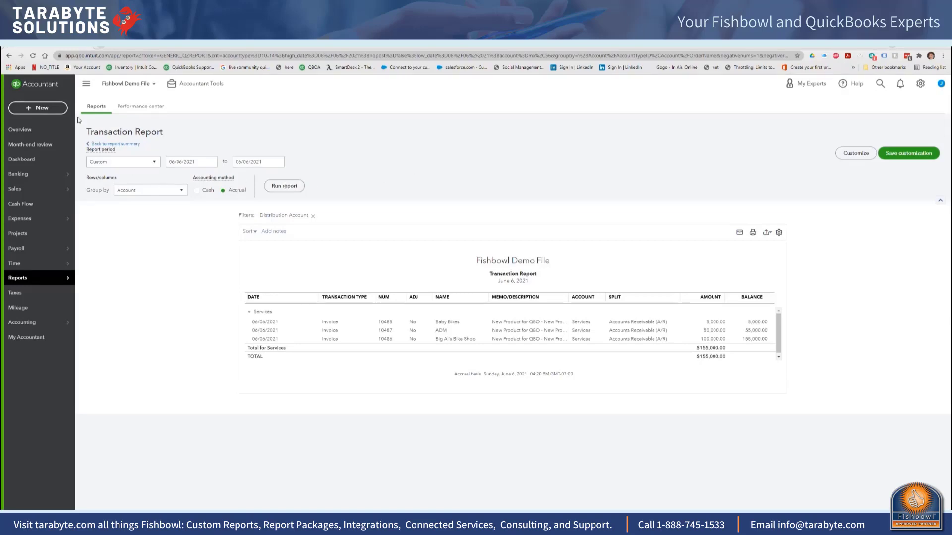
{"action": "left_click", "coordinate": [10, 56]}
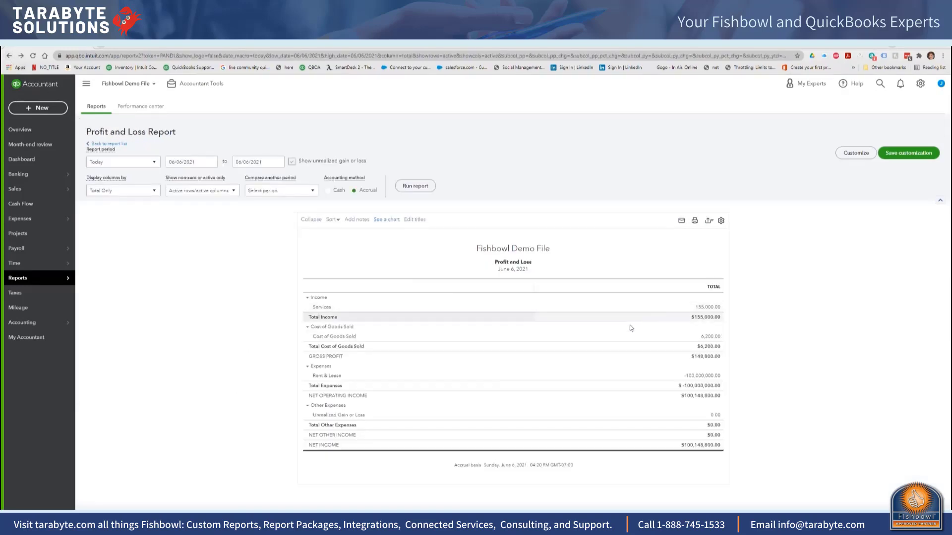
{"action": "left_click", "coordinate": [710, 308]}
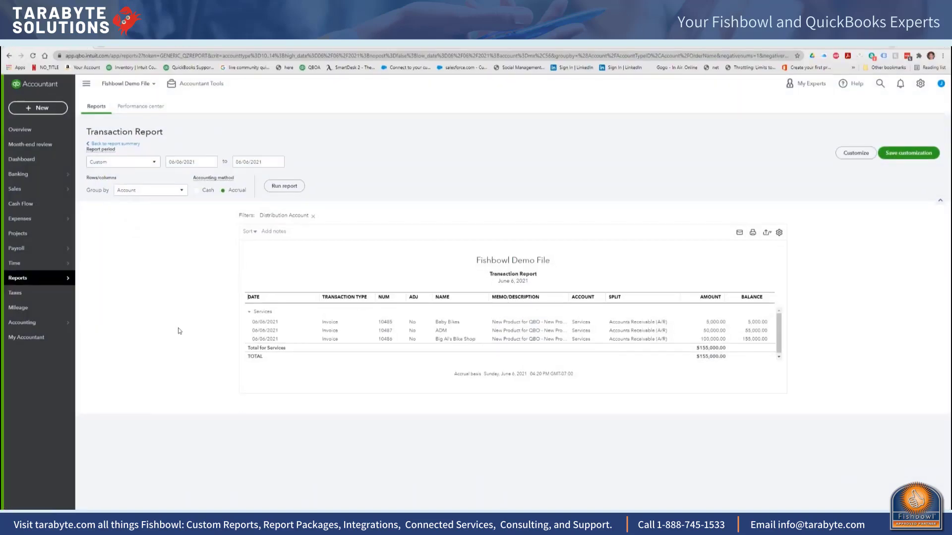
Step: Search the products and services list for "new"
{"action": "left_click", "coordinate": [921, 83]}
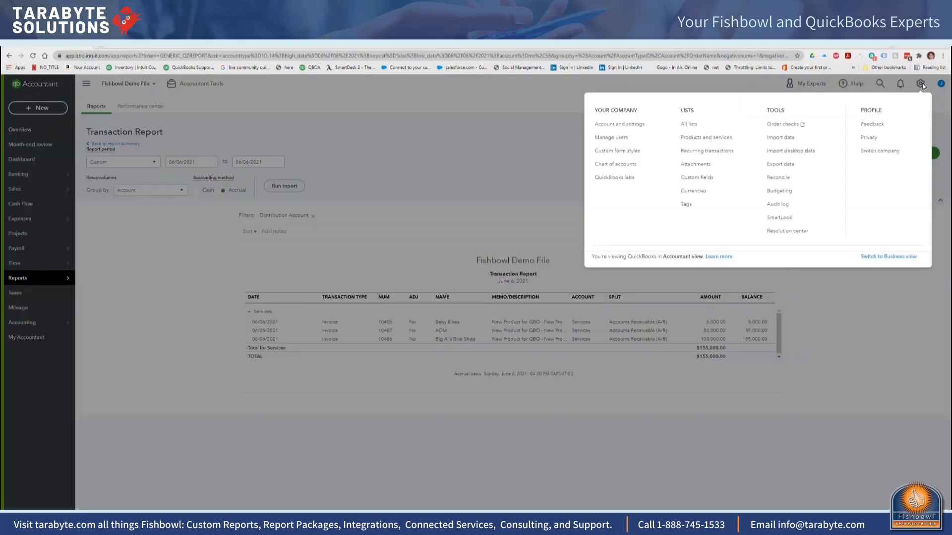
{"action": "left_click", "coordinate": [708, 137]}
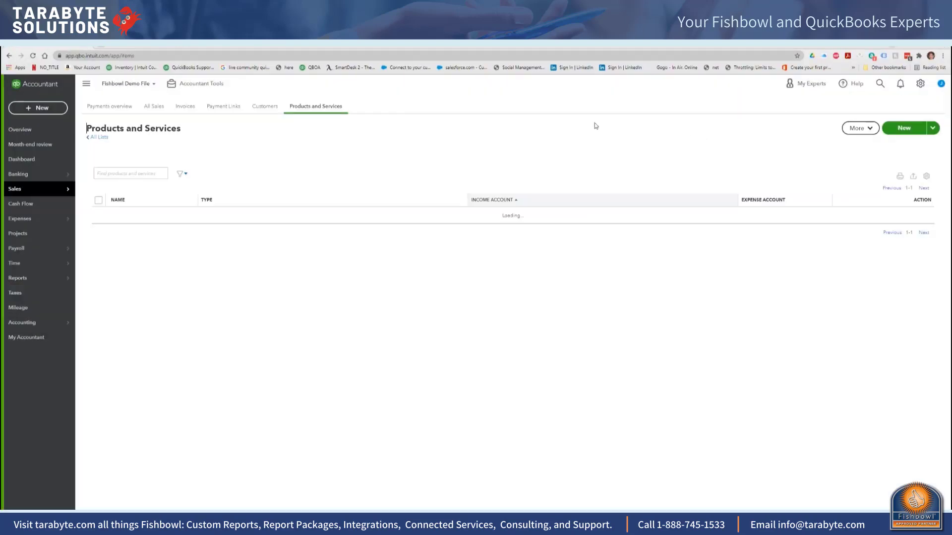
{"action": "left_click", "coordinate": [147, 177]}
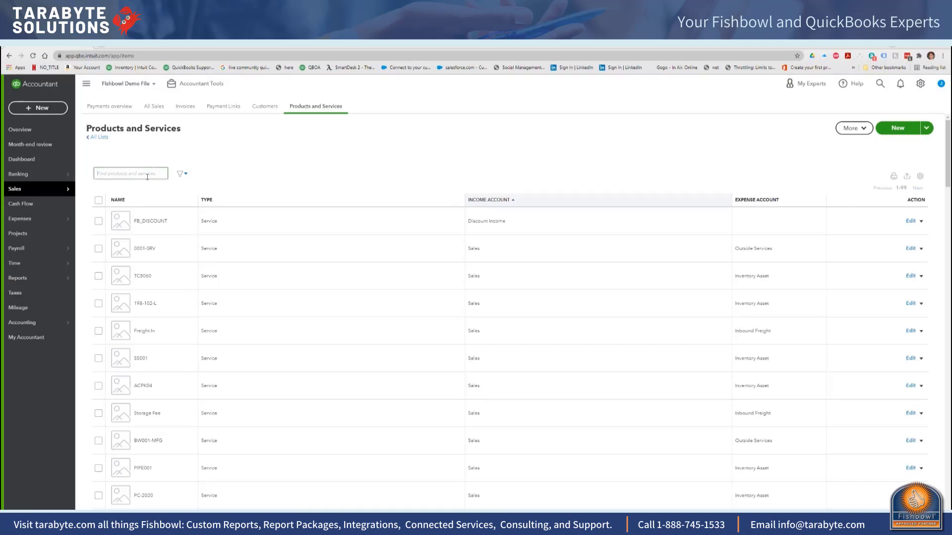
{"action": "type", "text": "new"}
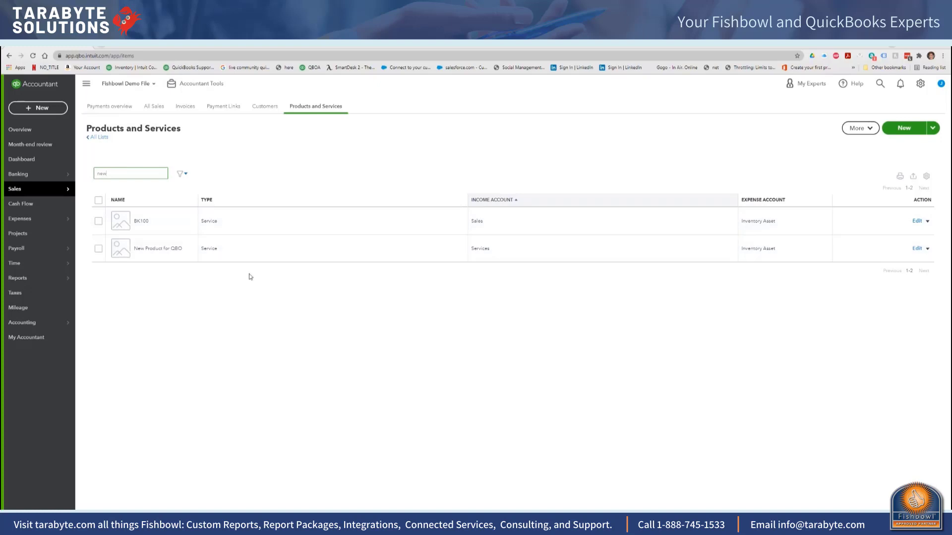
Step: Set the income account of New Product for QBO to Sales of Product Income, include historical transactions in the update, and save
{"action": "left_click", "coordinate": [917, 249]}
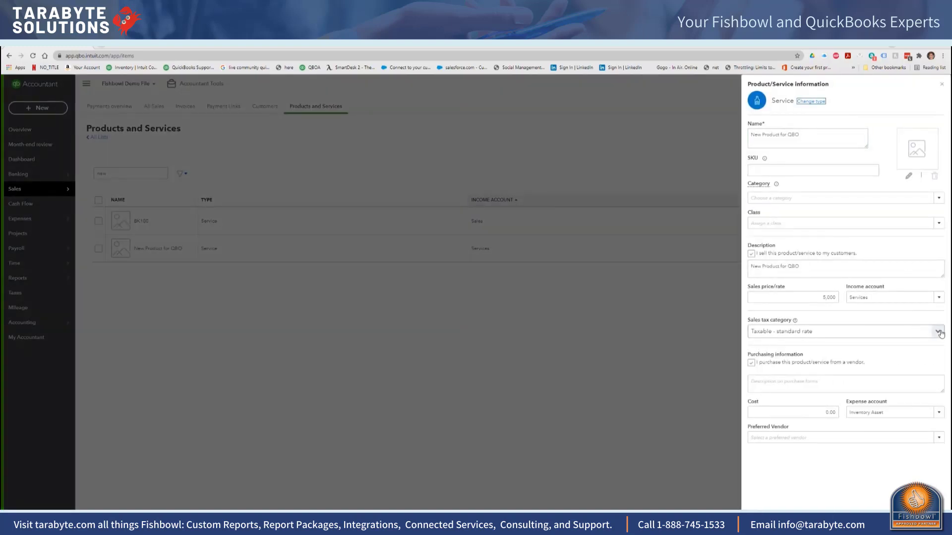
{"action": "left_click", "coordinate": [939, 298]}
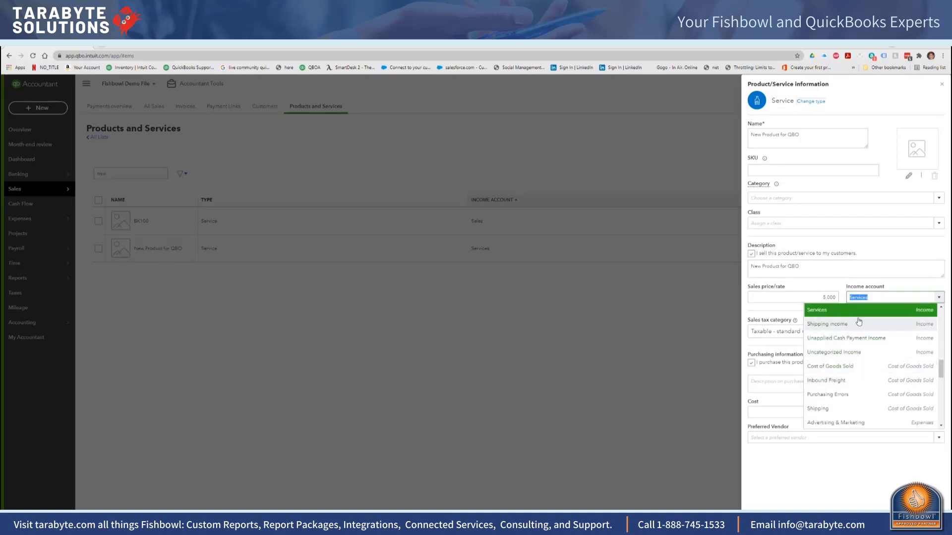
{"action": "left_click_drag", "start_coordinate": [876, 298], "coordinate": [801, 309]}
{"action": "type", "text": "Sales Tax Payable"}
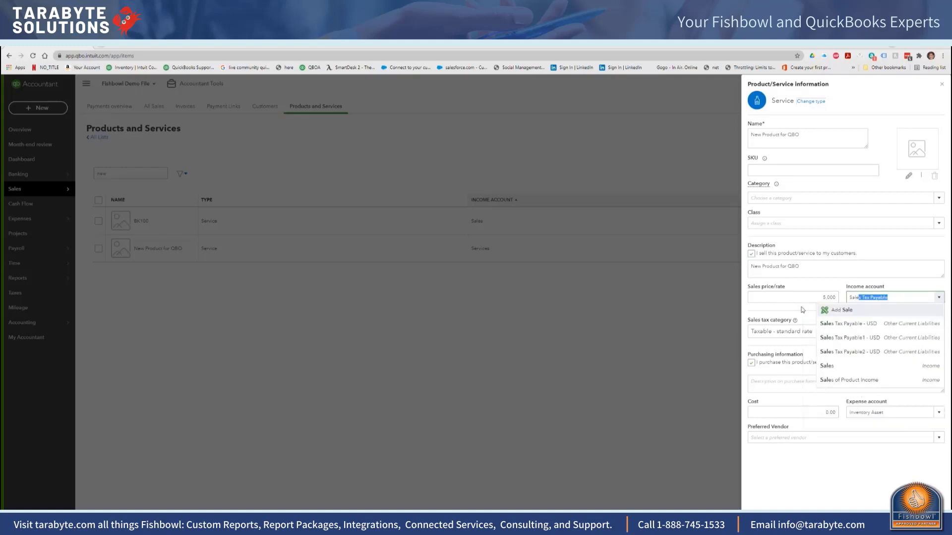
{"action": "left_click", "coordinate": [857, 379]}
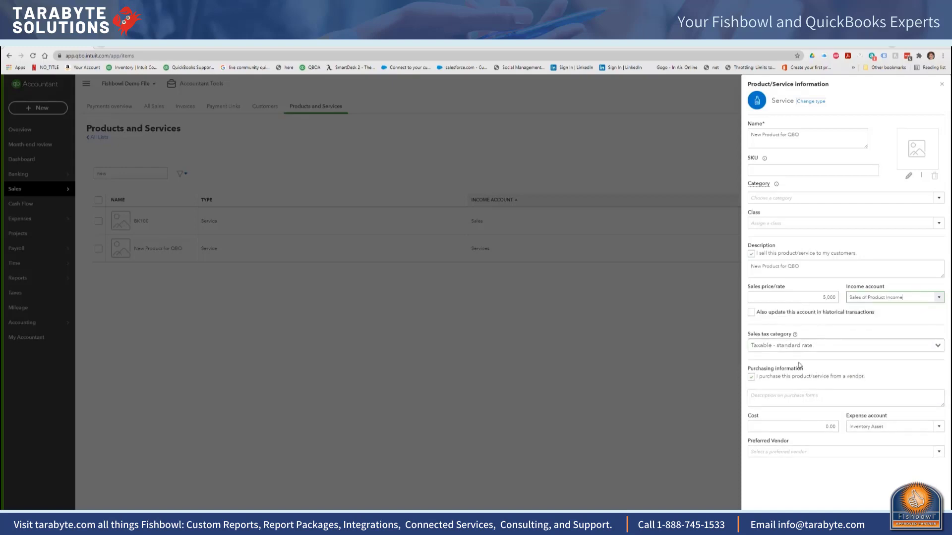
{"action": "left_click", "coordinate": [751, 313]}
{"action": "left_click", "coordinate": [908, 521]}
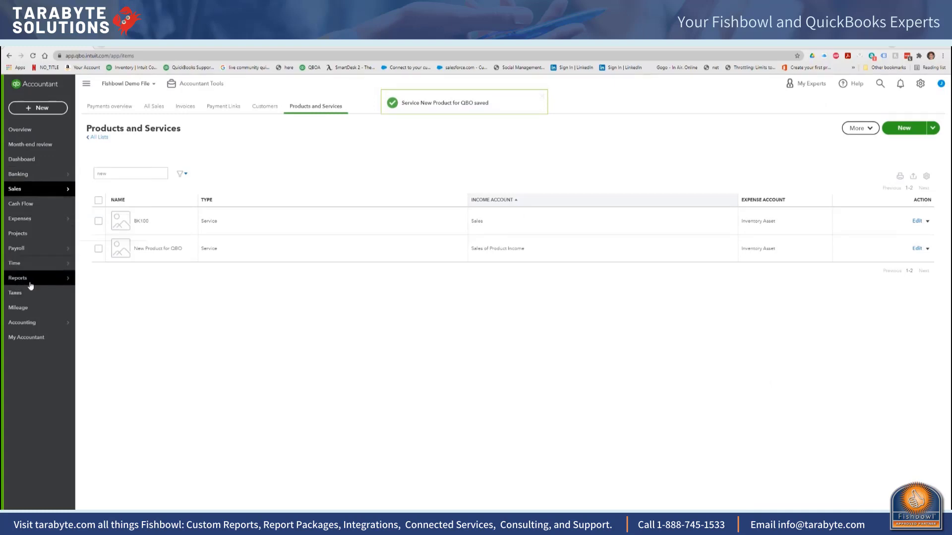
Step: Run the Profit and Loss report for today and view the transactions behind Sales of Product Income
{"action": "left_click", "coordinate": [59, 279]}
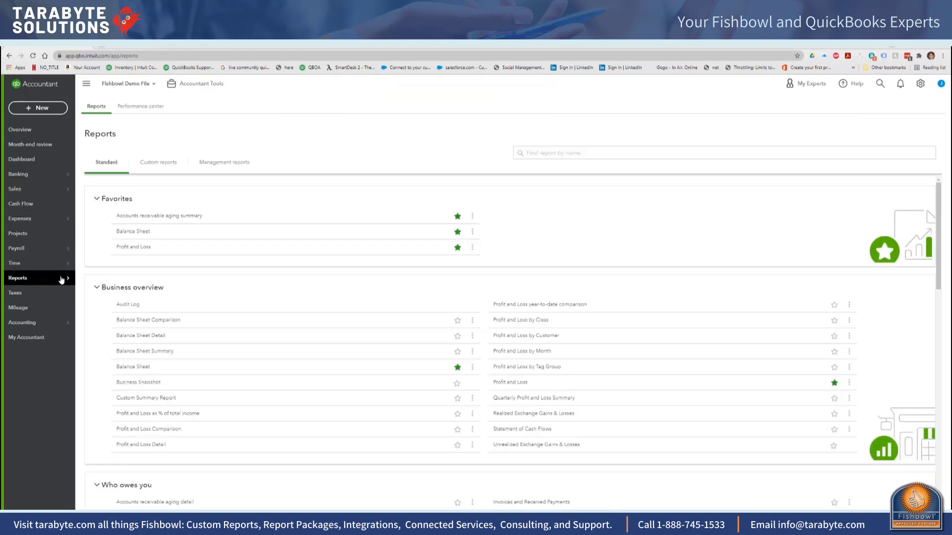
{"action": "left_click", "coordinate": [134, 247]}
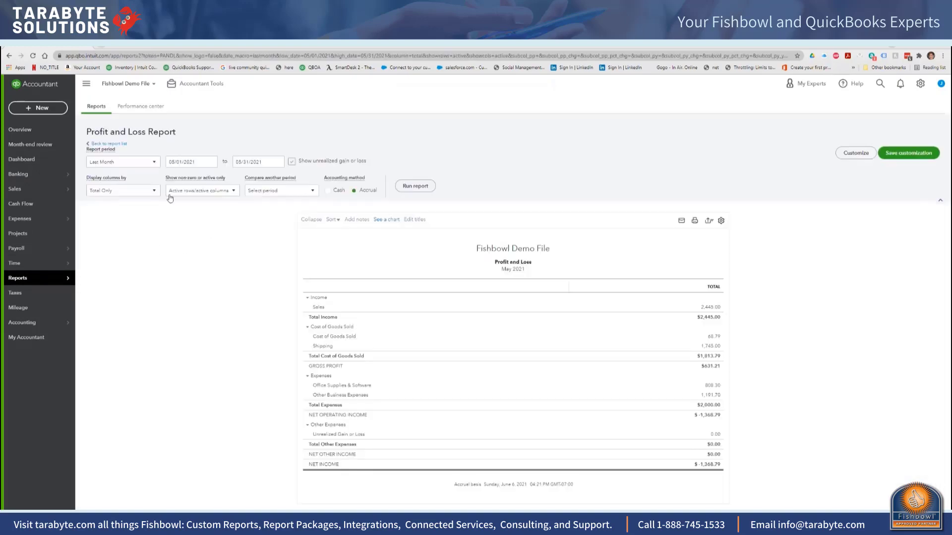
{"action": "left_click", "coordinate": [152, 163]}
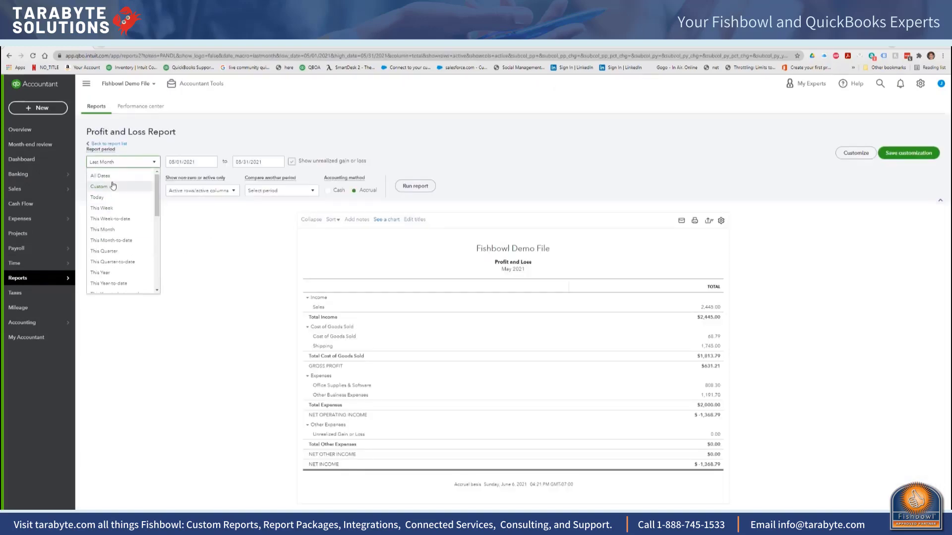
{"action": "left_click", "coordinate": [110, 197]}
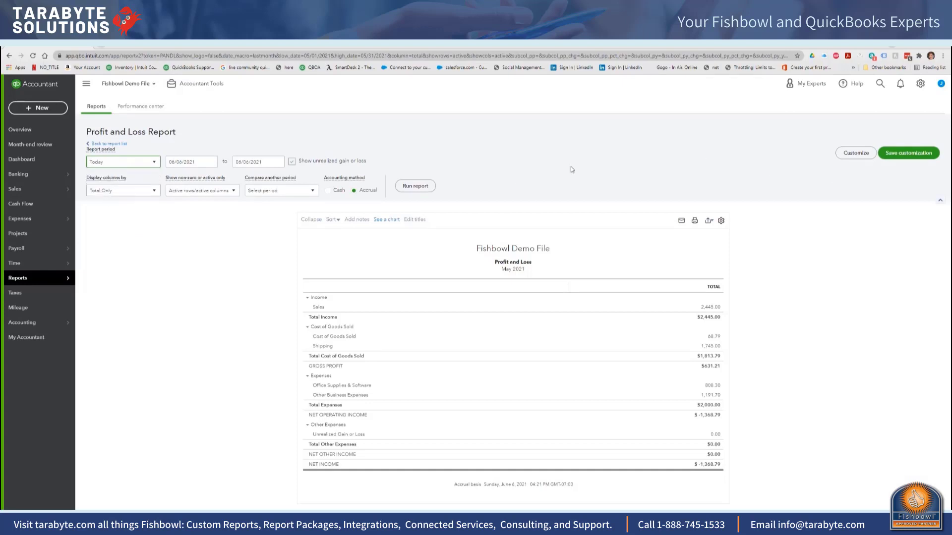
{"action": "left_click", "coordinate": [409, 185]}
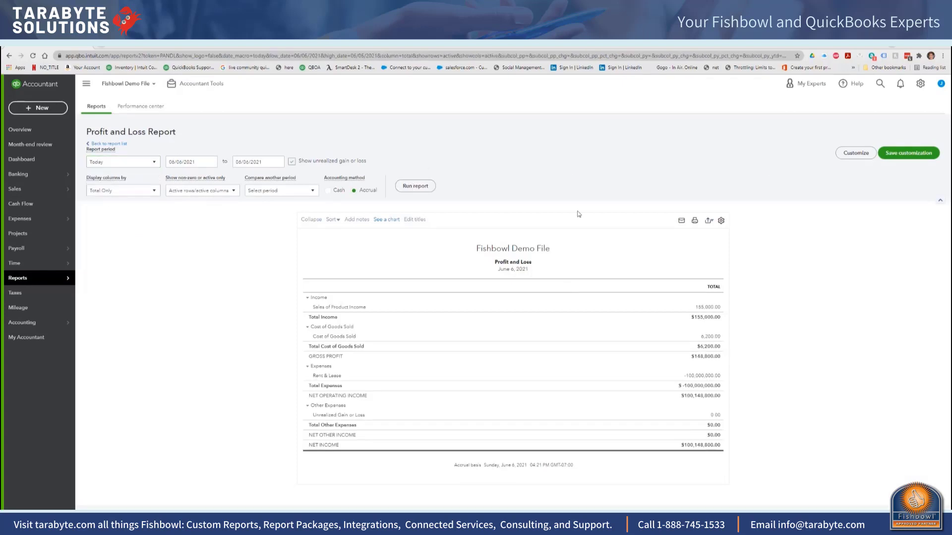
{"action": "left_click", "coordinate": [708, 309]}
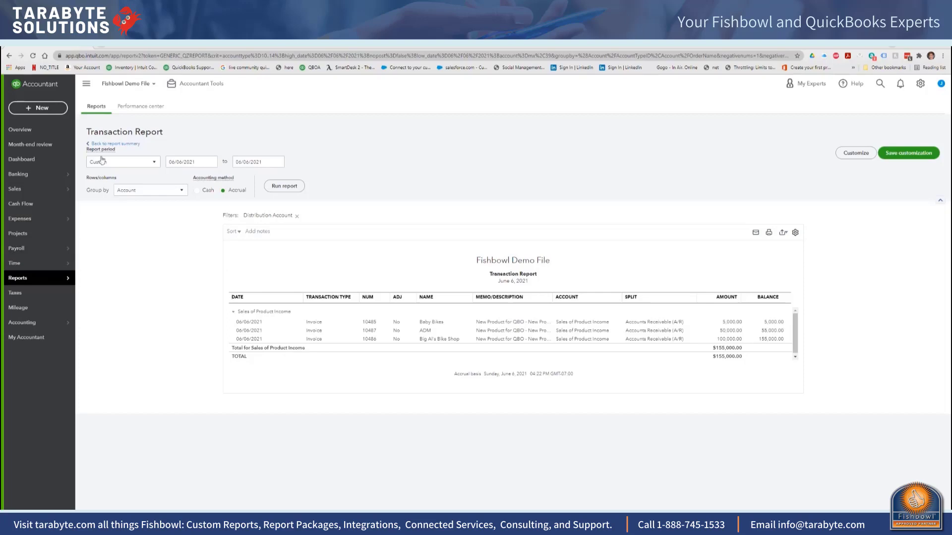
Step: In the products and services list, review the account settings of Freight In and PIPE001, closing Freight In and saving PIPE001
{"action": "left_click", "coordinate": [921, 85]}
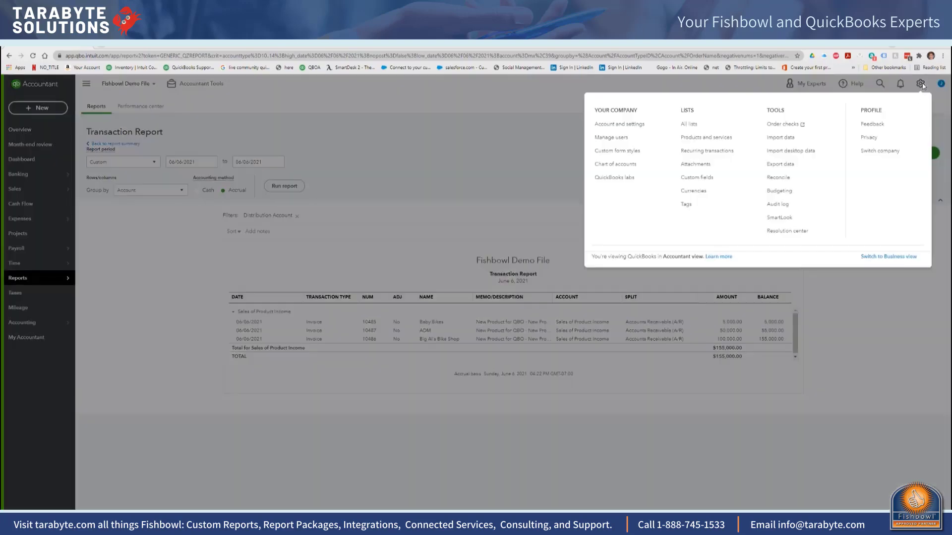
{"action": "left_click", "coordinate": [699, 139]}
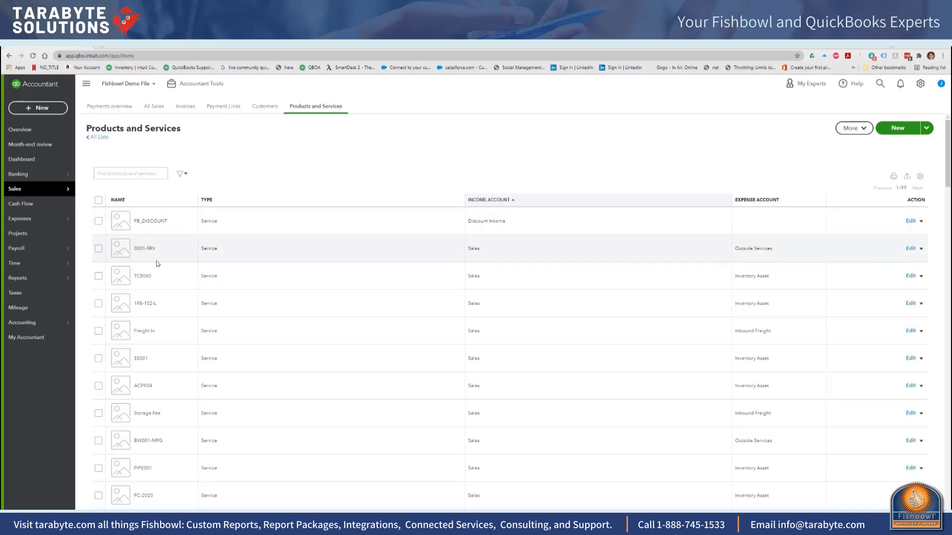
{"action": "left_click", "coordinate": [921, 331]}
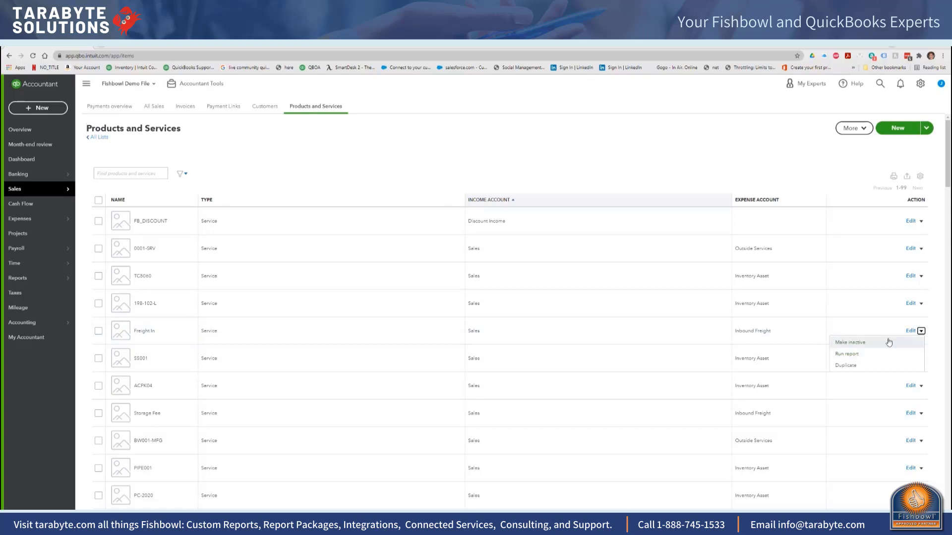
{"action": "left_click", "coordinate": [911, 331]}
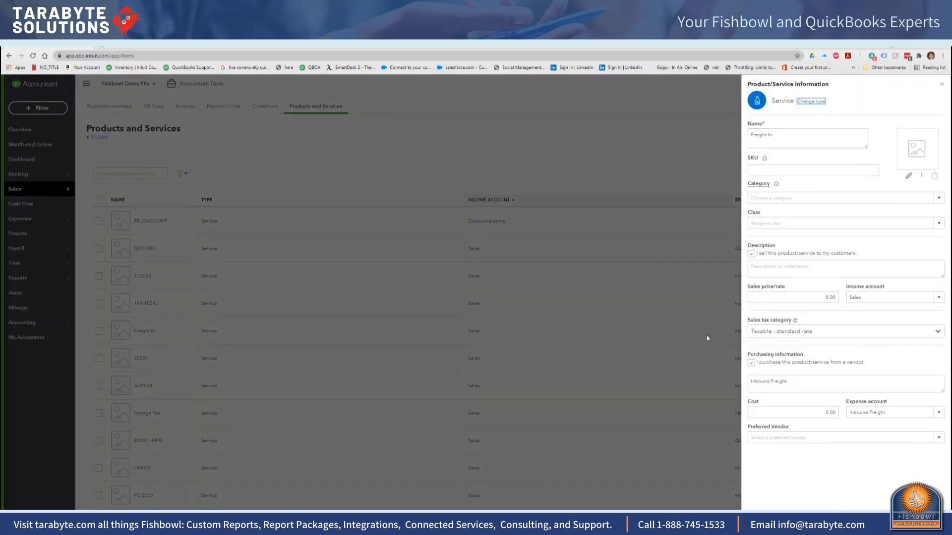
{"action": "left_click", "coordinate": [941, 84]}
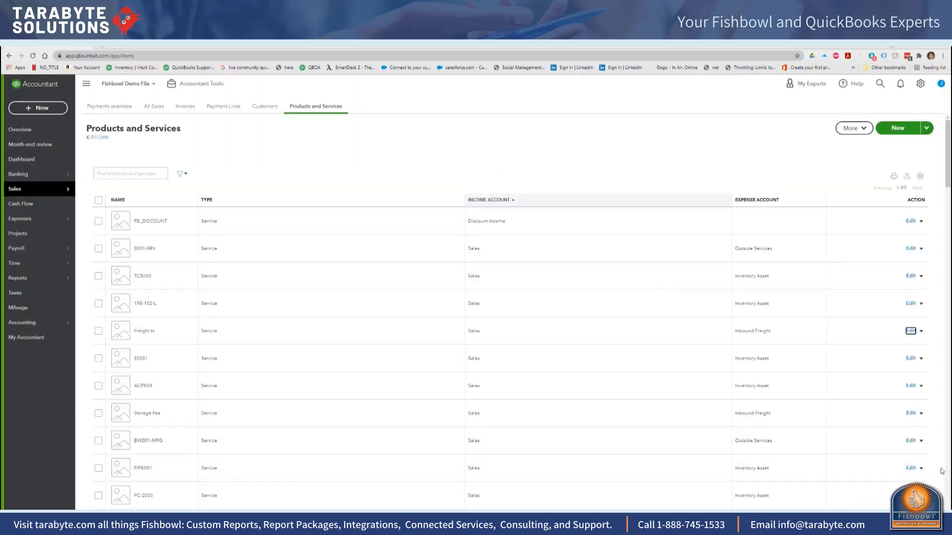
{"action": "left_click", "coordinate": [911, 469]}
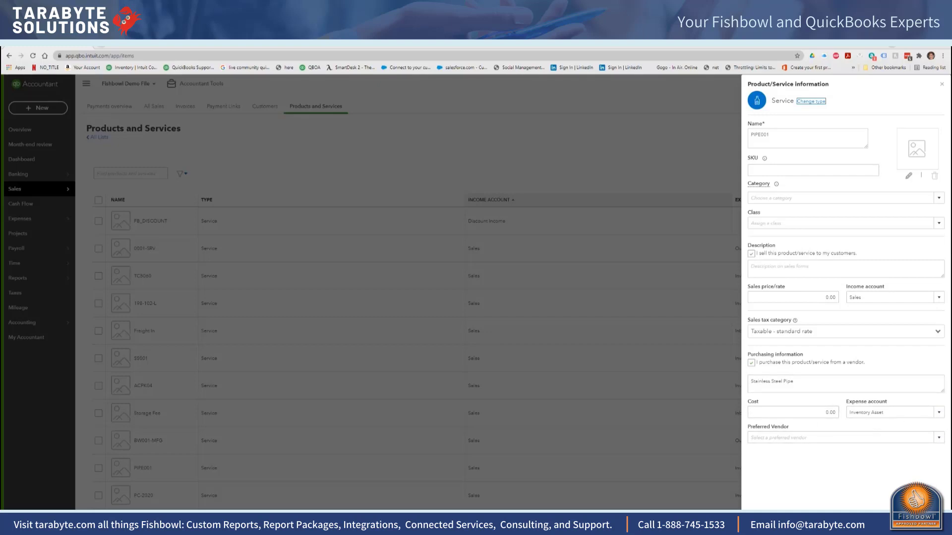
{"action": "left_click", "coordinate": [917, 516]}
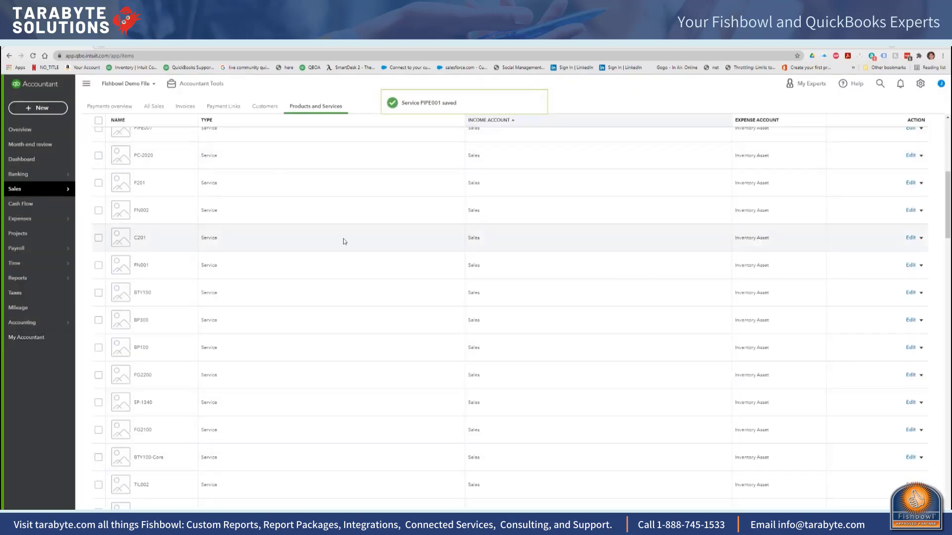
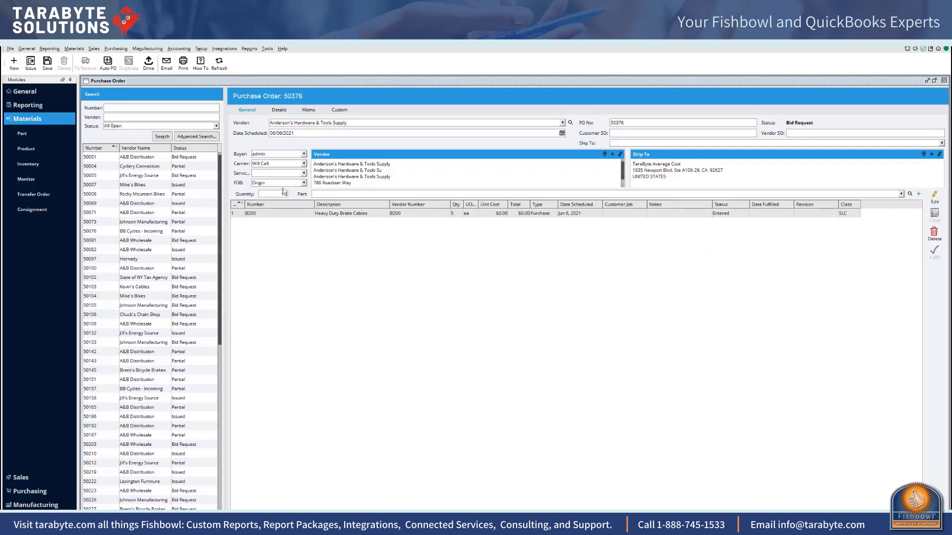
Step: Add a line for 10 units of part B202, Medium Grade Brake Cables, to the purchase order
{"action": "type", "text": "10"}
{"action": "left_click", "coordinate": [331, 194]}
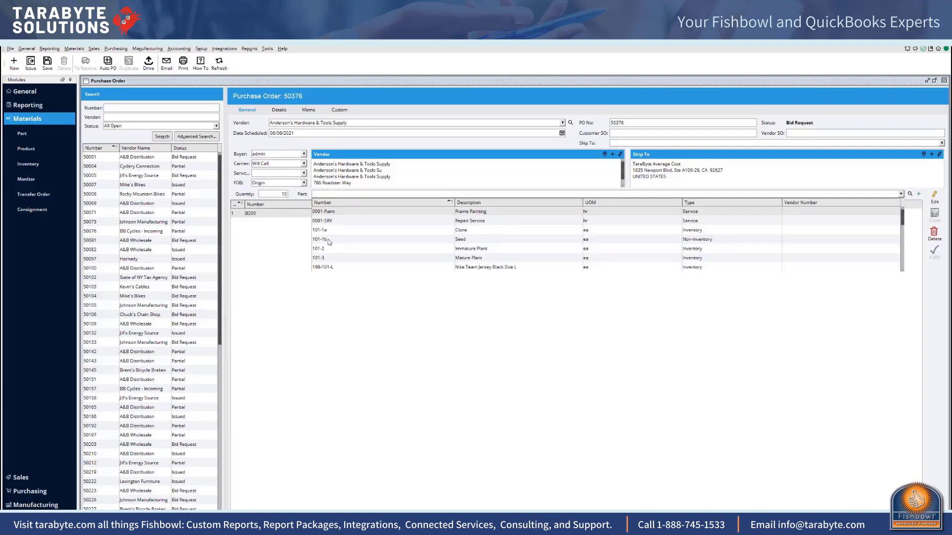
{"action": "type", "text": "b2"}
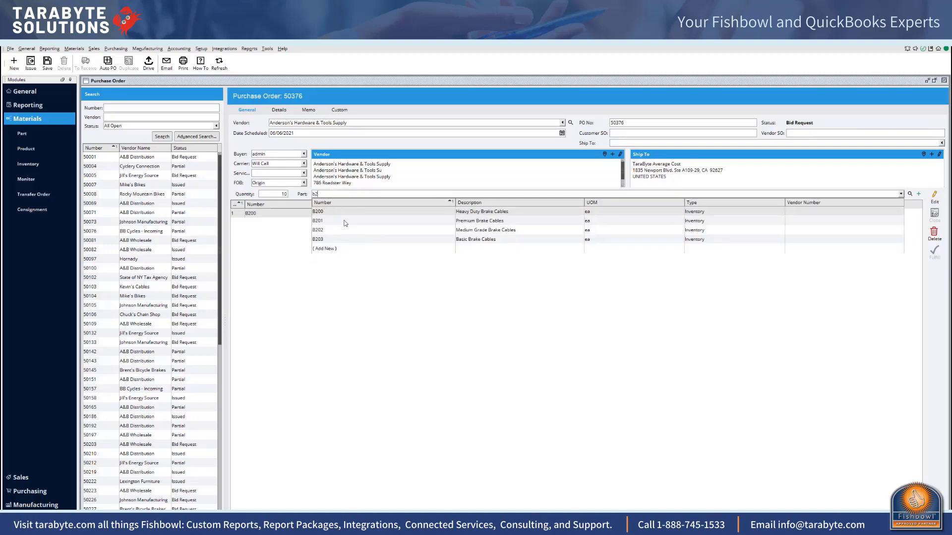
{"action": "left_click", "coordinate": [330, 231]}
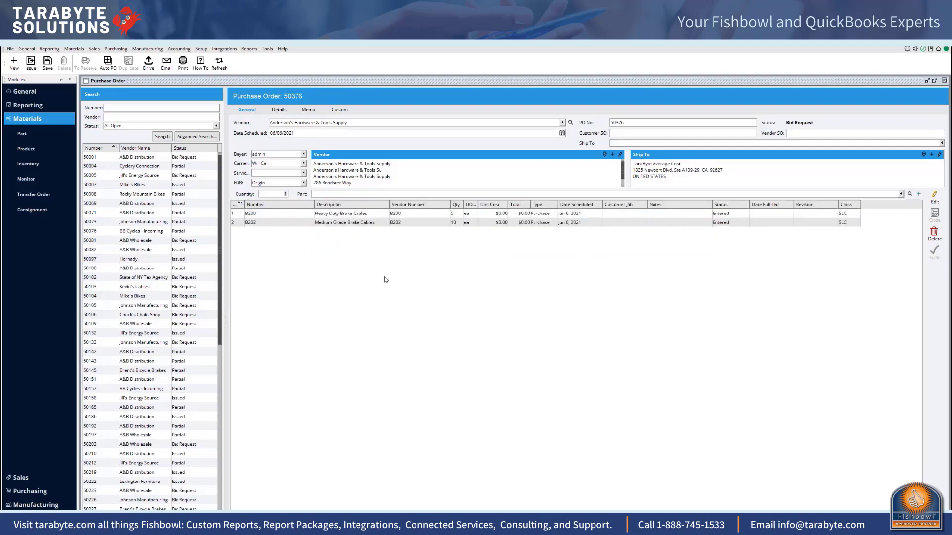
Step: Set the unit cost to $10 for B200 and $8 for B202, and issue the purchase order
{"action": "left_click", "coordinate": [493, 213]}
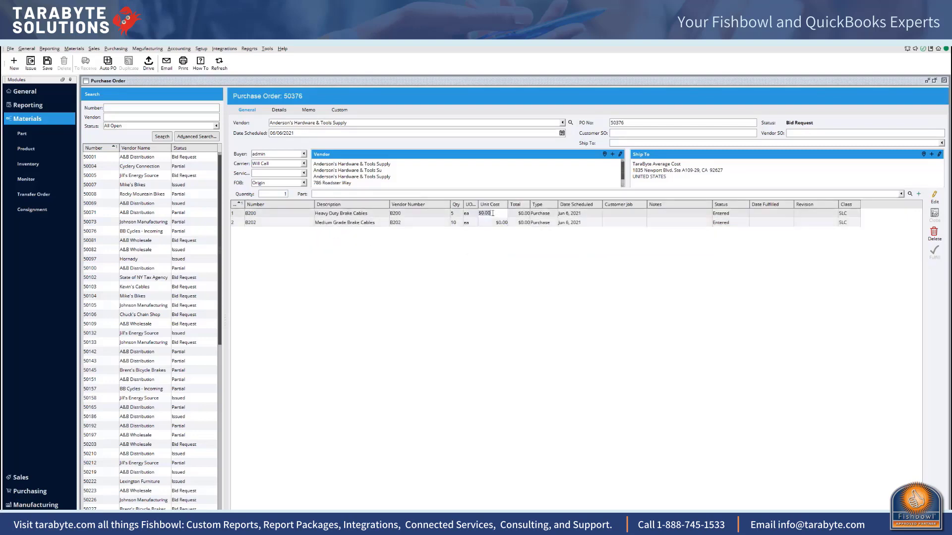
{"action": "key", "text": "BackSpace"}
{"action": "type", "text": "10"}
{"action": "key", "text": "Return"}
{"action": "left_click", "coordinate": [497, 222]}
{"action": "type", "text": "8"}
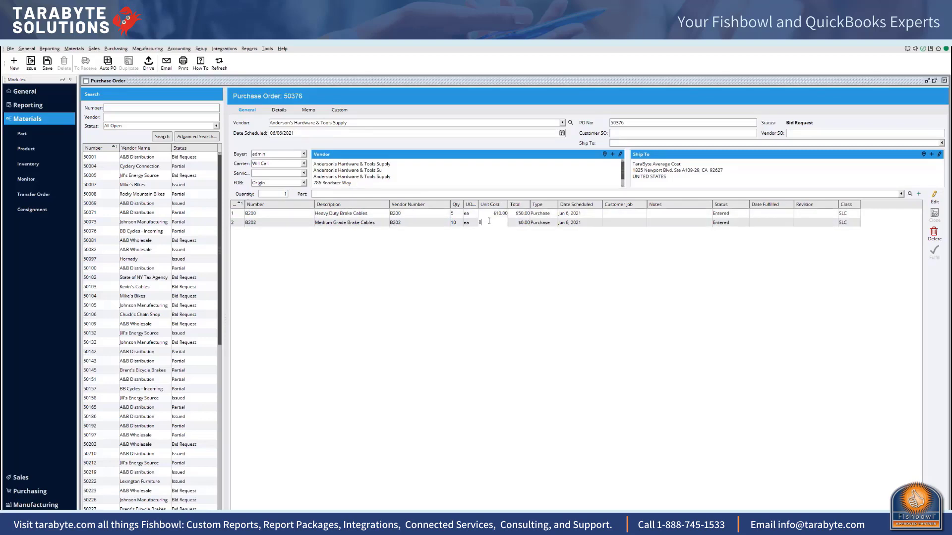
{"action": "key", "text": "Return"}
{"action": "left_click", "coordinate": [30, 61]}
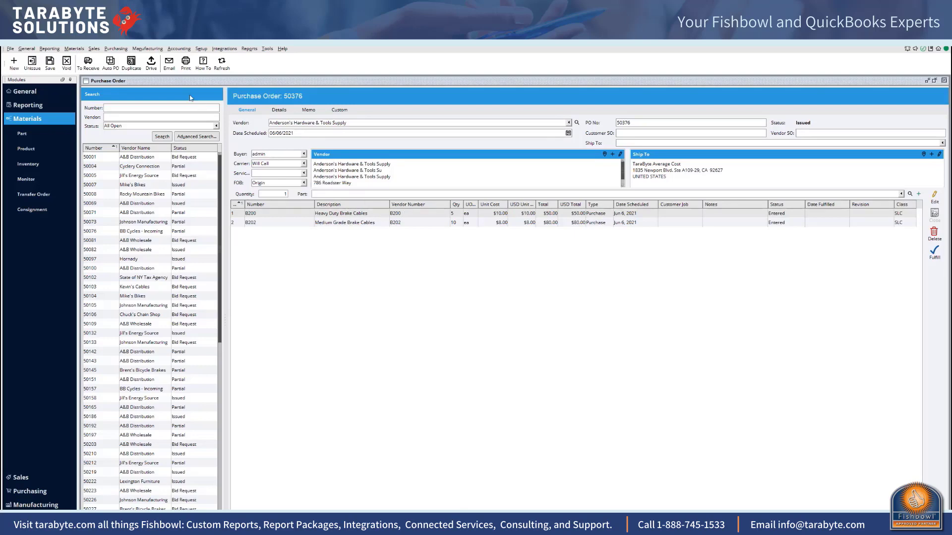
Step: Receive both the B200 and B202 line items of the issued purchase order
{"action": "left_click", "coordinate": [88, 63]}
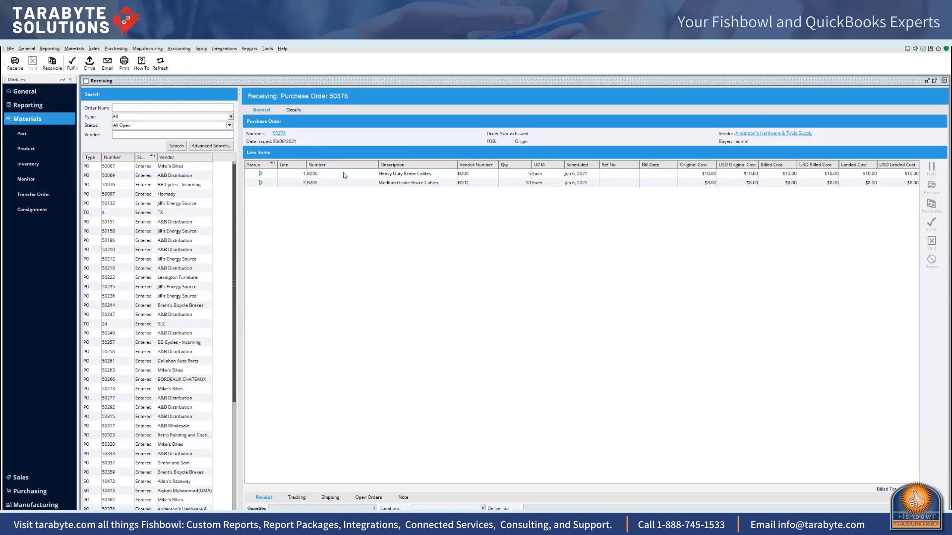
{"action": "left_click", "coordinate": [389, 174]}
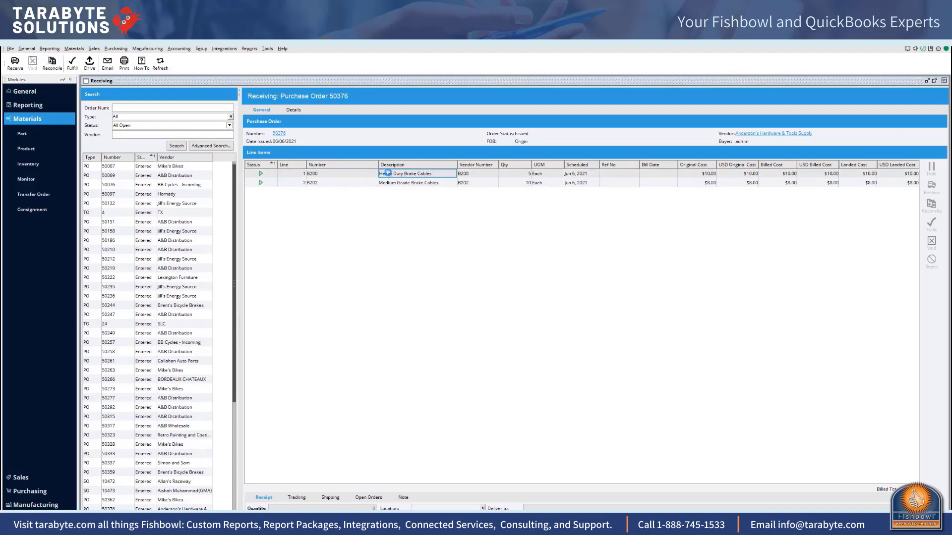
{"action": "left_click", "coordinate": [385, 184]}
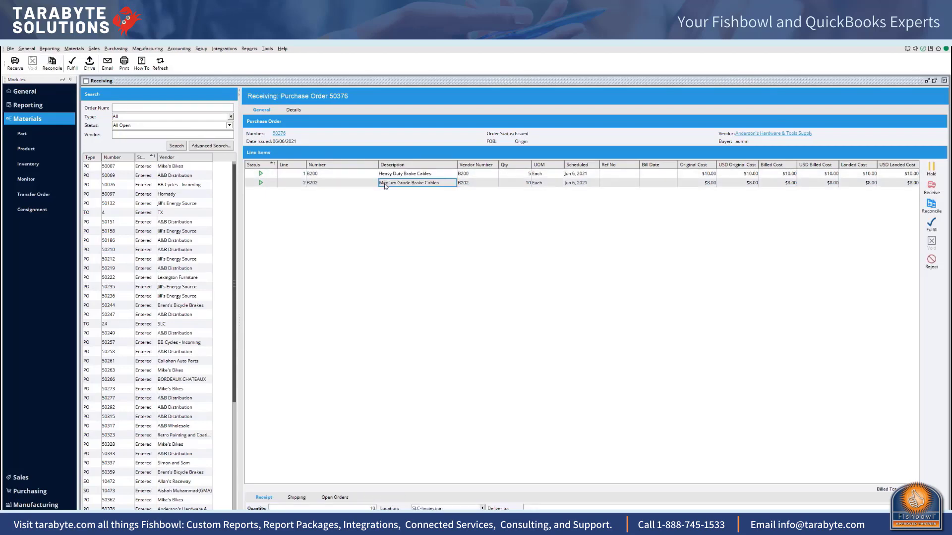
{"action": "left_click", "coordinate": [14, 63]}
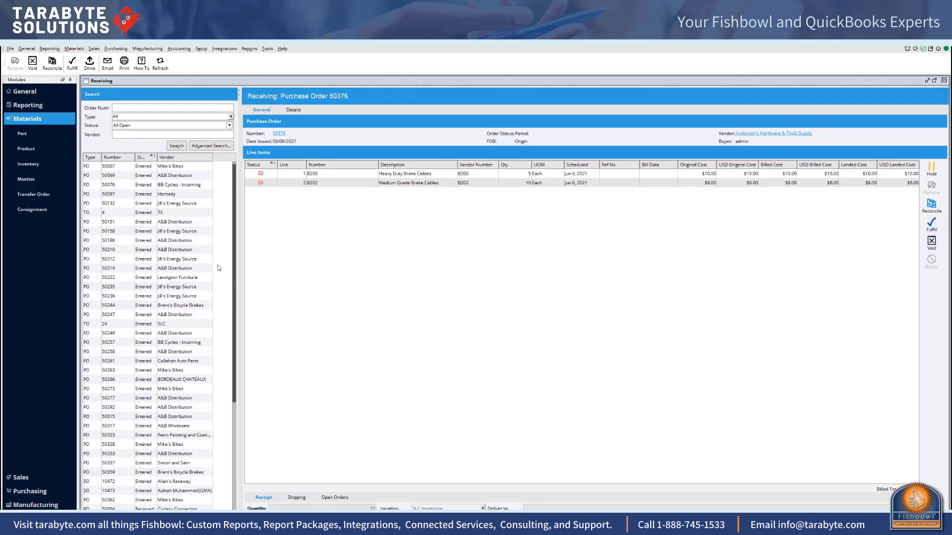
Step: Run a standard accounting export to QuickBooks Online and close the export summary
{"action": "left_click", "coordinate": [174, 51]}
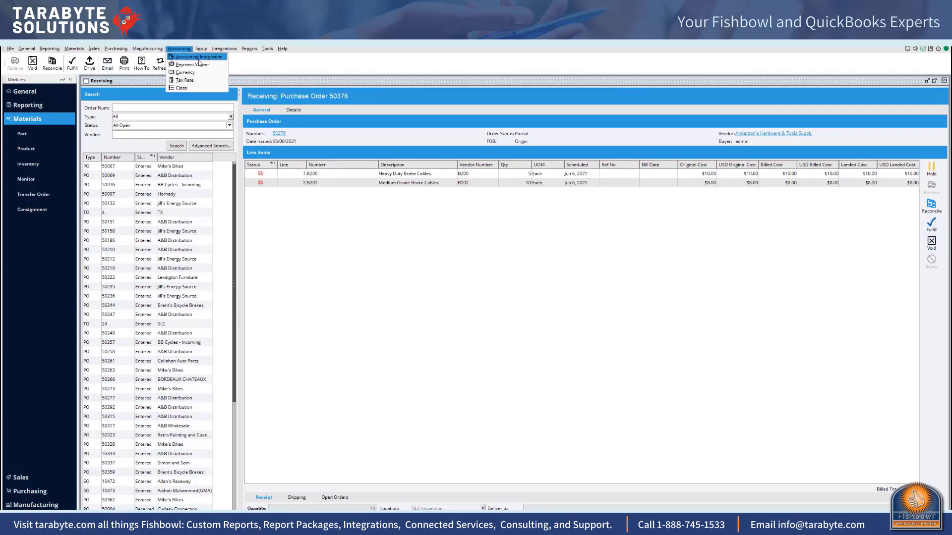
{"action": "left_click", "coordinate": [193, 65]}
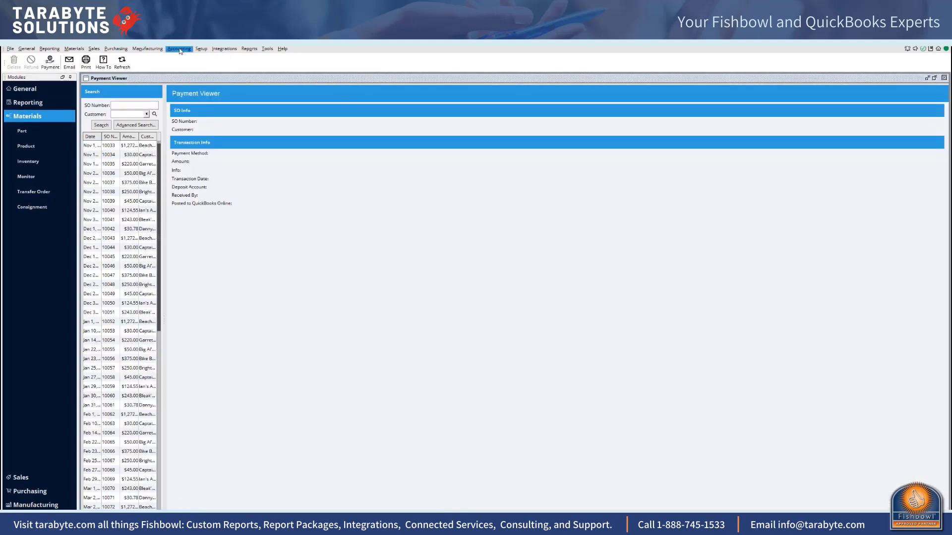
{"action": "left_click", "coordinate": [172, 49]}
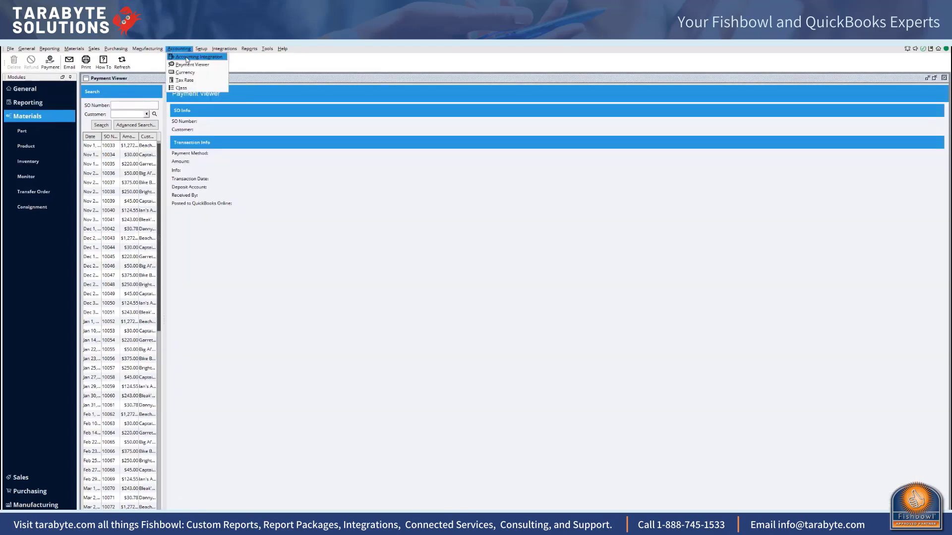
{"action": "left_click", "coordinate": [186, 56]}
{"action": "left_click", "coordinate": [98, 148]}
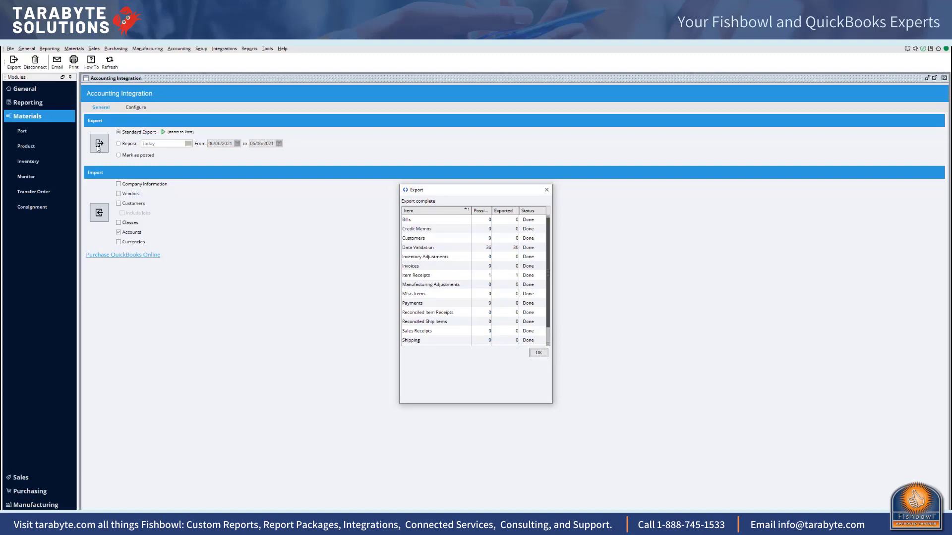
{"action": "left_click", "coordinate": [538, 352]}
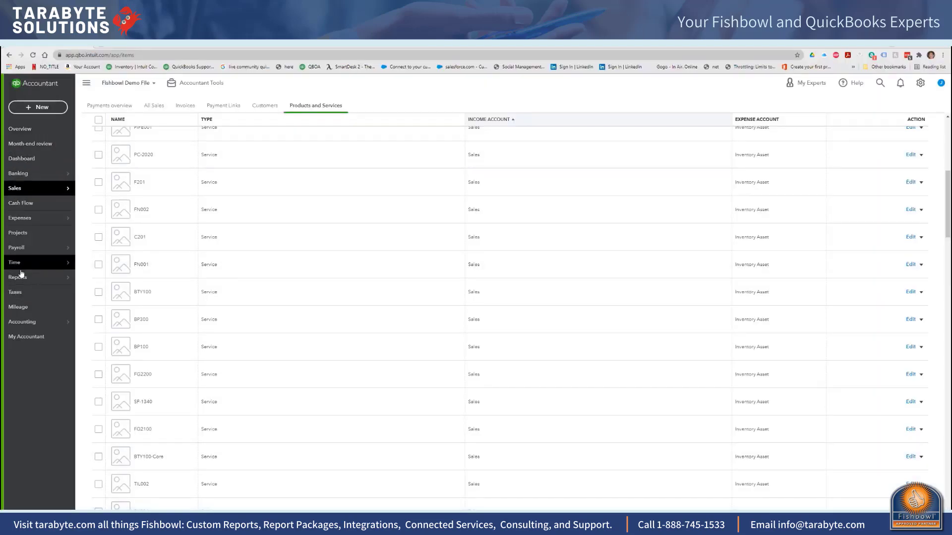
Step: In QuickBooks Online, run the Balance Sheet report for today
{"action": "left_click", "coordinate": [45, 277]}
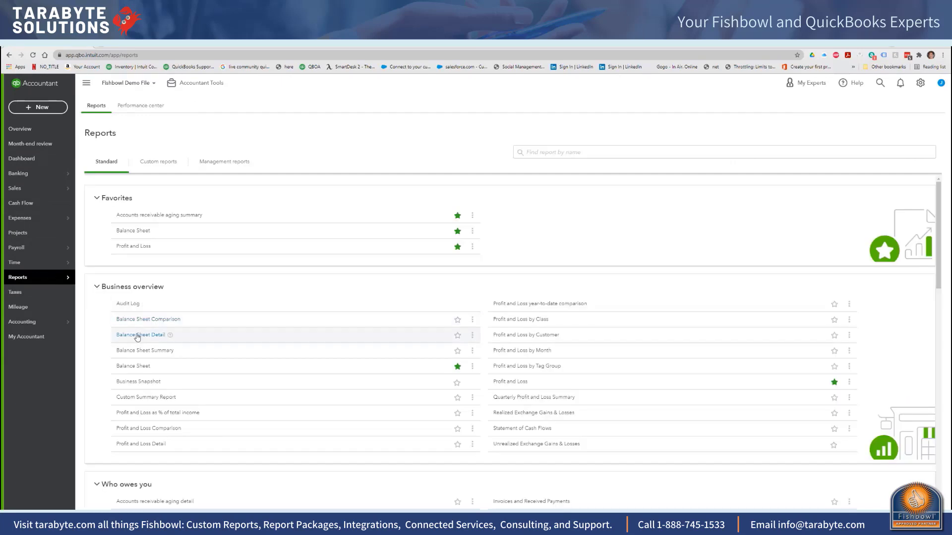
{"action": "left_click", "coordinate": [136, 231]}
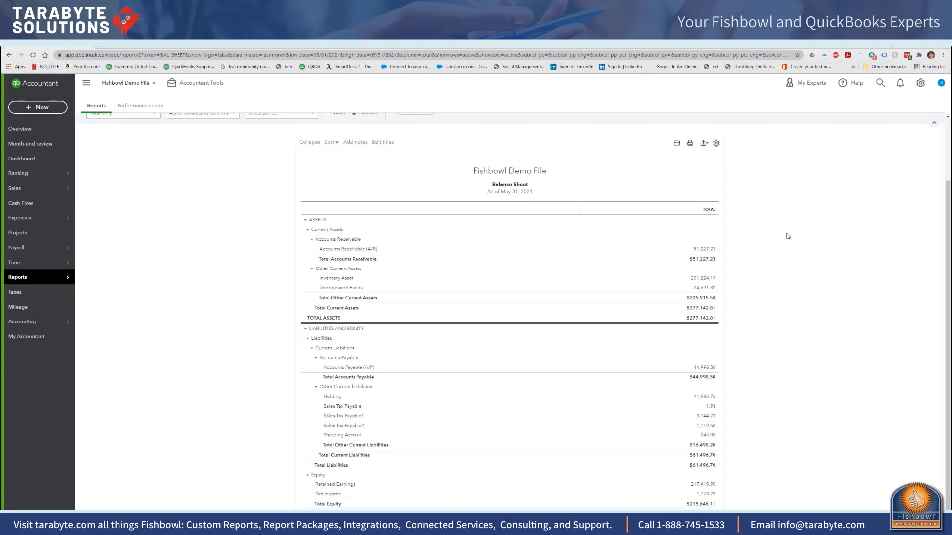
{"action": "scroll", "coordinate": [269, 183], "scroll_direction": "up", "scroll_amount": 2}
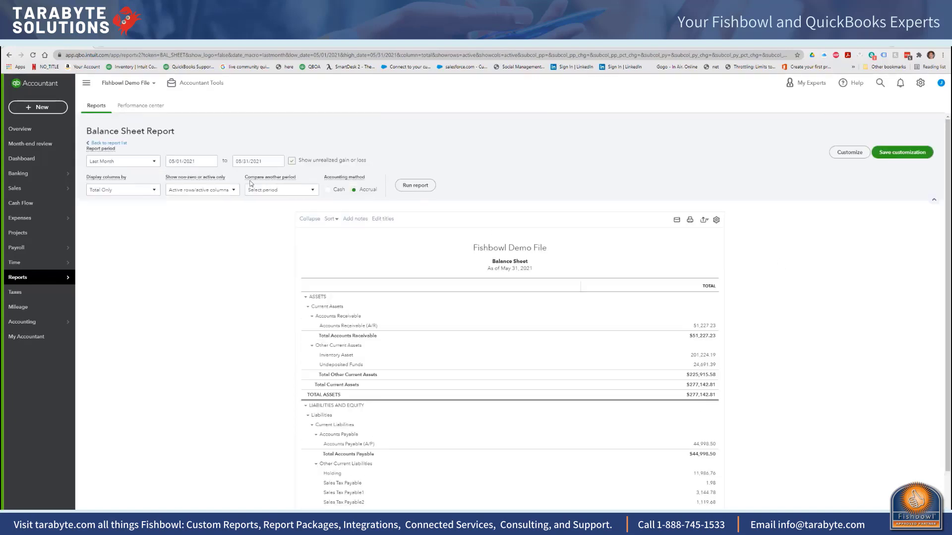
{"action": "left_click", "coordinate": [154, 162]}
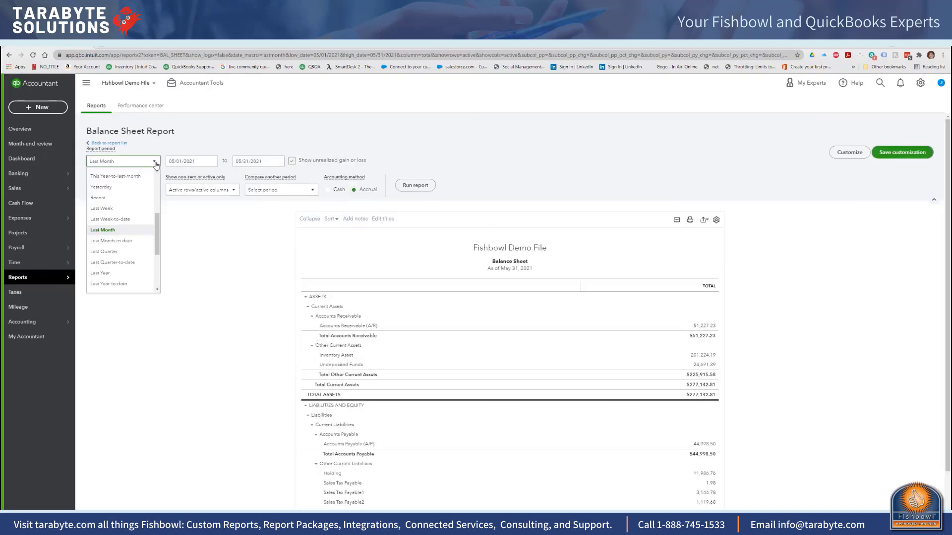
{"action": "left_click_drag", "start_coordinate": [155, 205], "coordinate": [153, 175]}
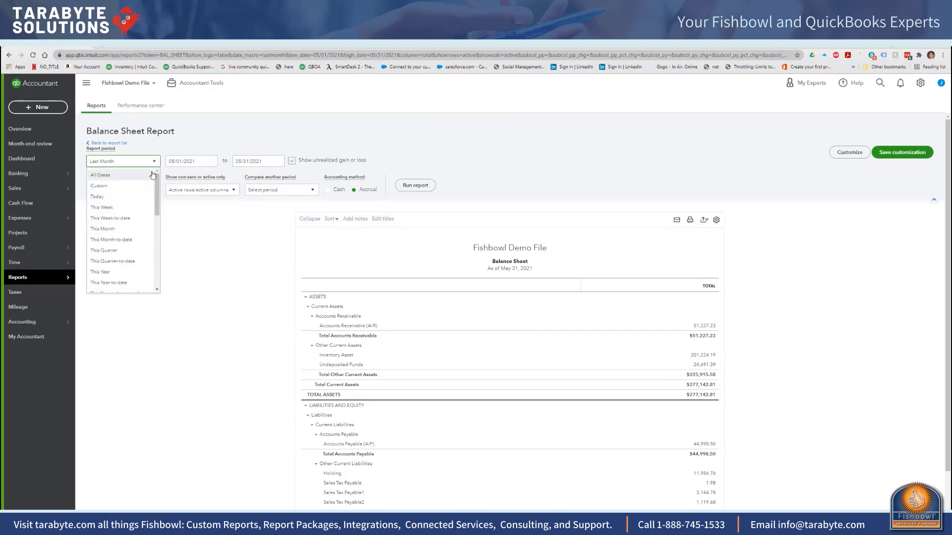
{"action": "left_click", "coordinate": [112, 197]}
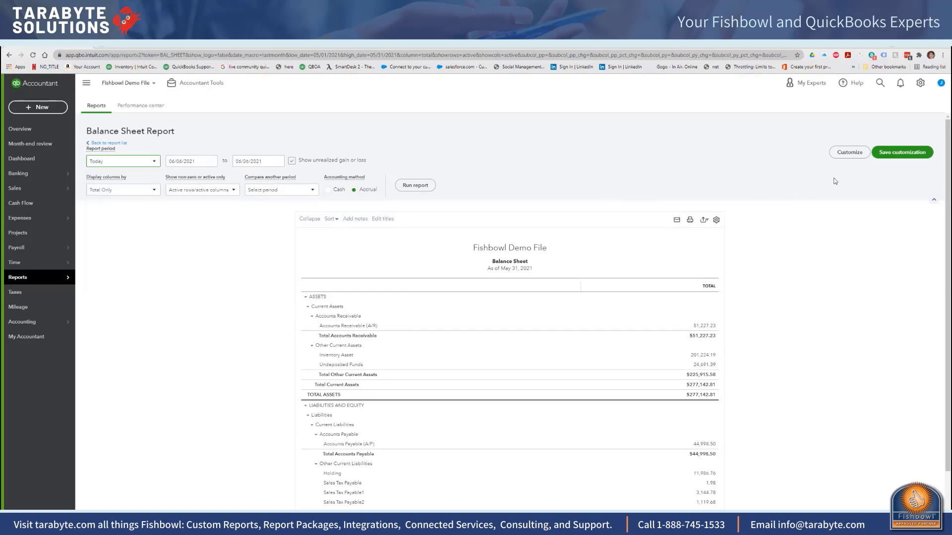
{"action": "left_click", "coordinate": [430, 186]}
Step: Examine the journal entry for the received purchase order behind the Holding balance, and switch back to Fishbowl
{"action": "scroll", "coordinate": [515, 206], "scroll_direction": "down", "scroll_amount": 2}
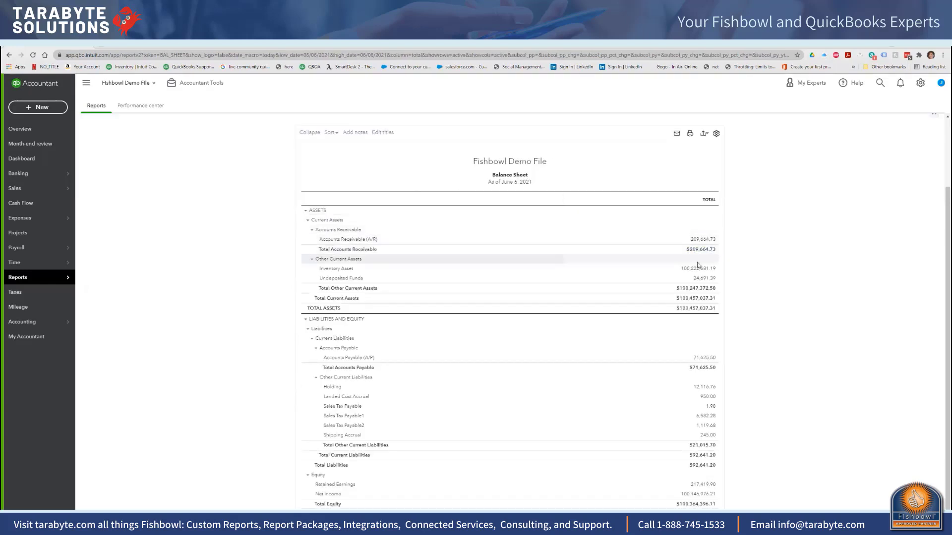
{"action": "double_click", "coordinate": [704, 390]}
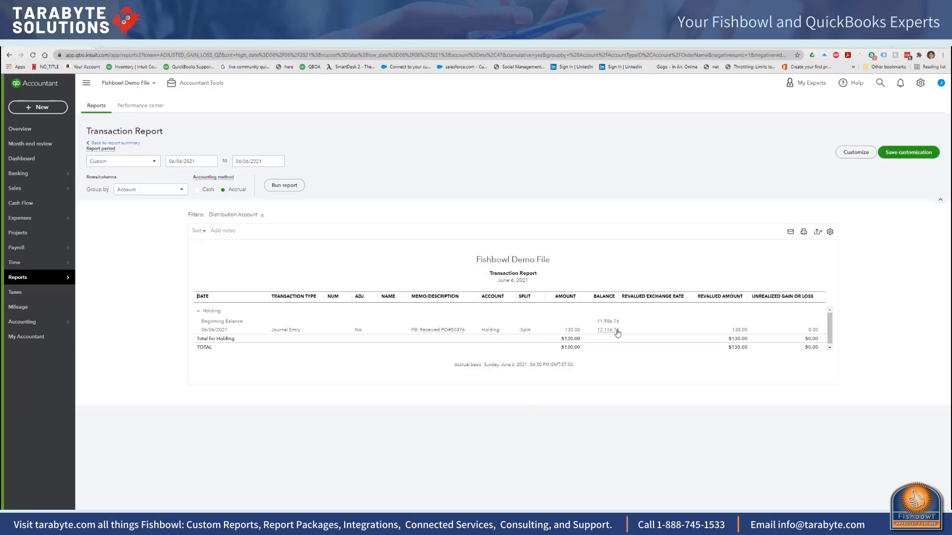
{"action": "double_click", "coordinate": [443, 332]}
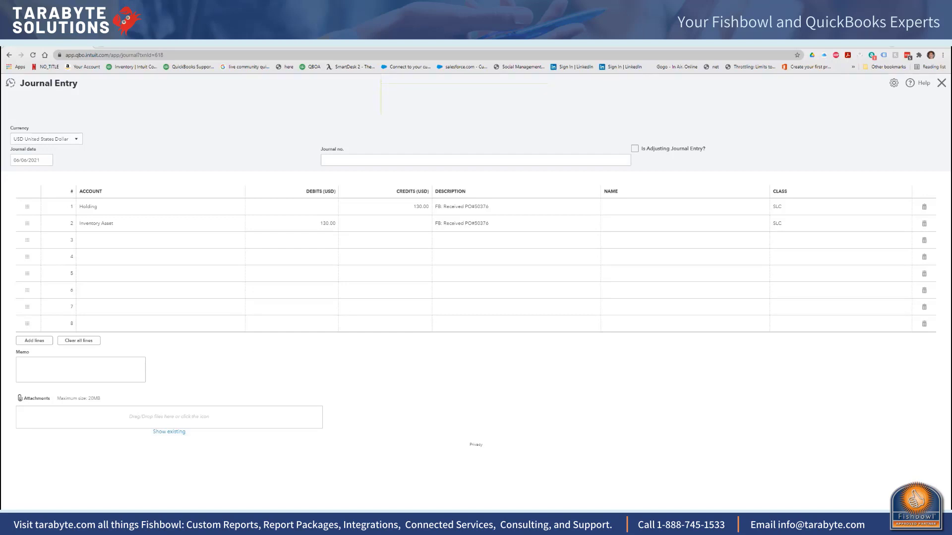
{"action": "key", "text": "alt+Tab"}
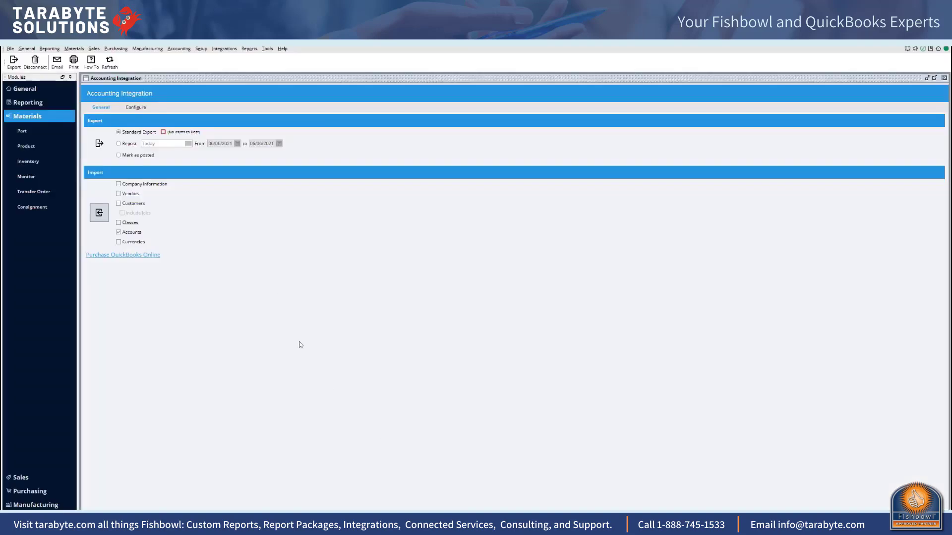
{"action": "left_click", "coordinate": [116, 48]}
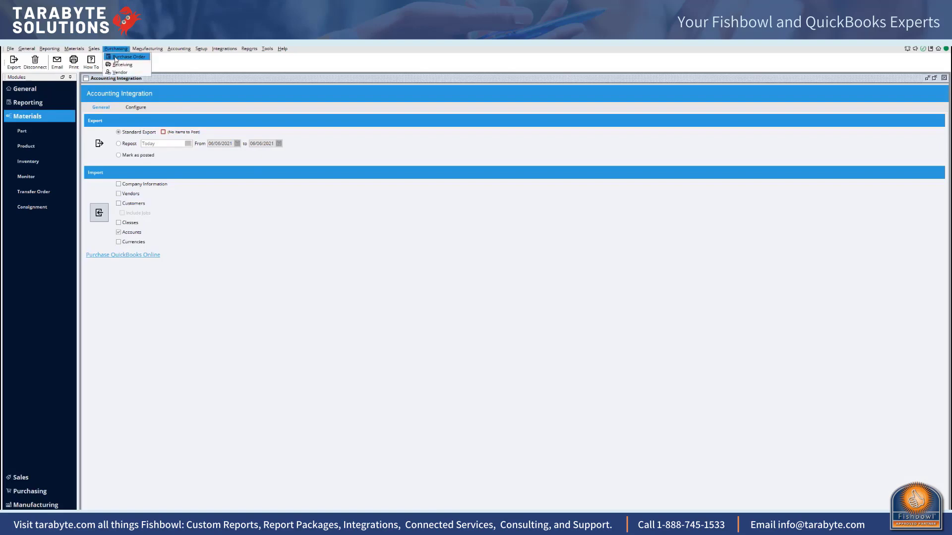
{"action": "left_click", "coordinate": [116, 56]}
{"action": "left_click", "coordinate": [115, 63]}
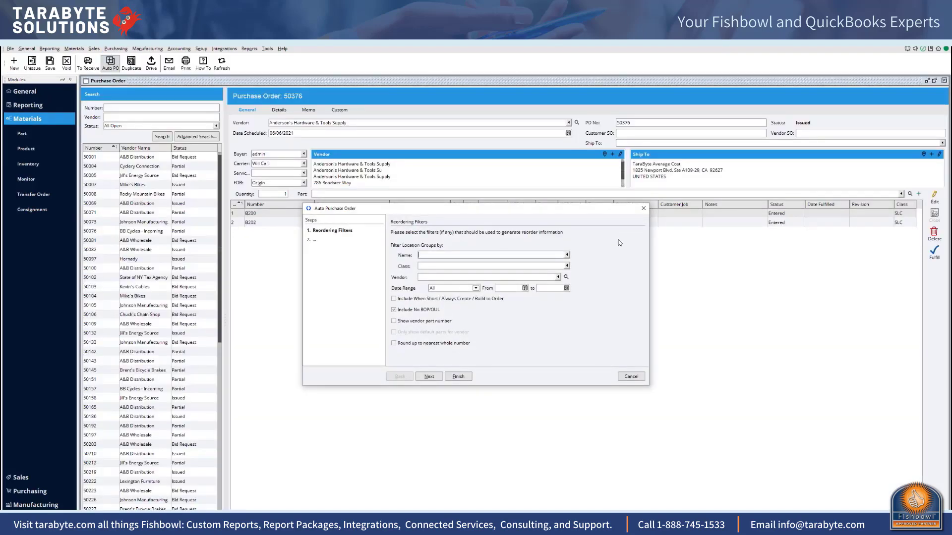
{"action": "left_click", "coordinate": [642, 209]}
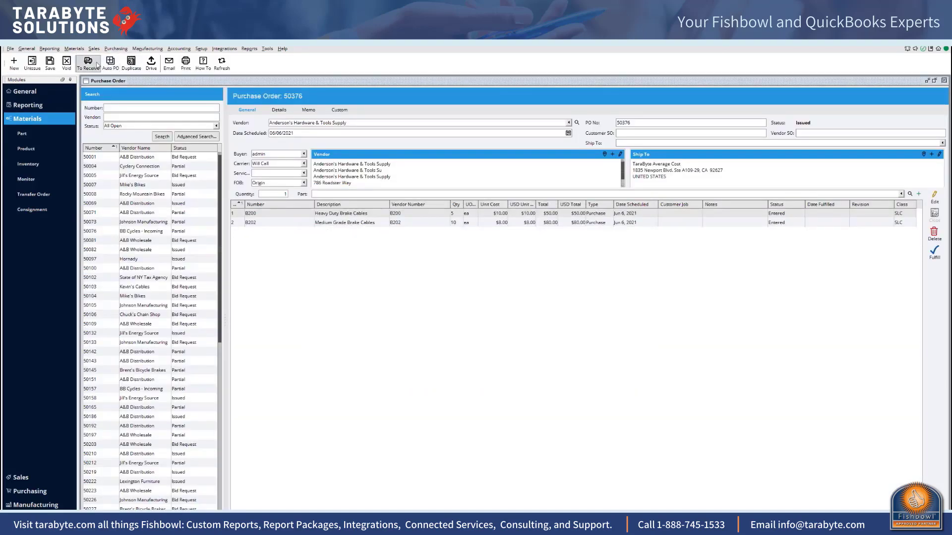
{"action": "left_click", "coordinate": [158, 157]}
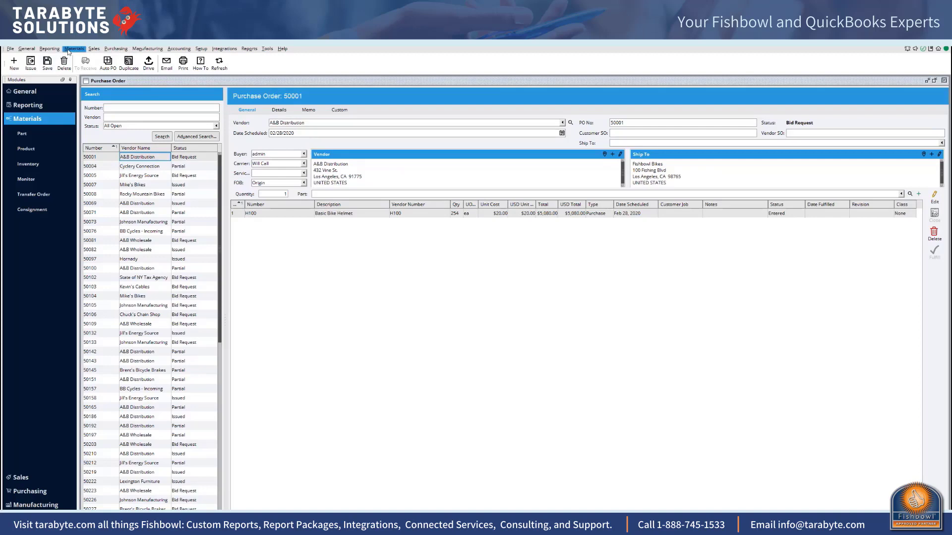
{"action": "left_click", "coordinate": [108, 49]}
{"action": "left_click", "coordinate": [125, 57]}
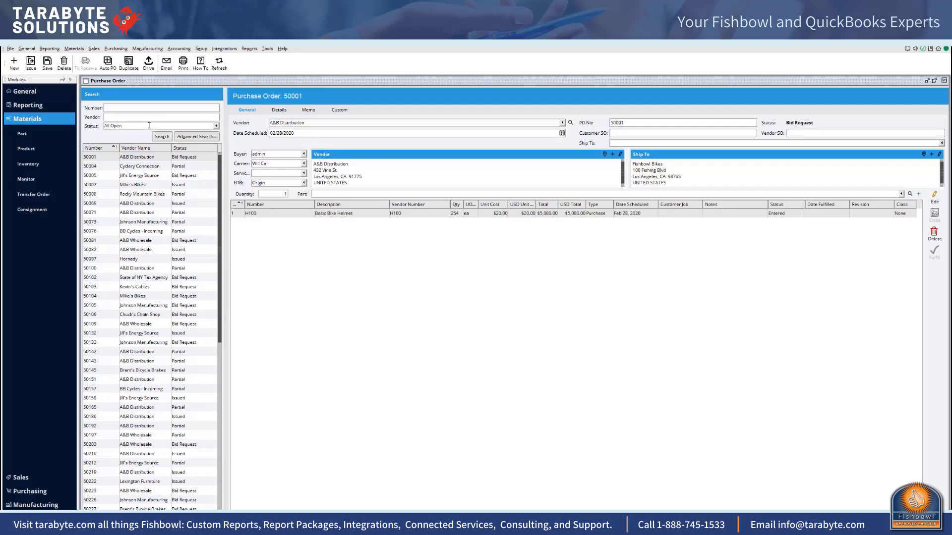
{"action": "left_click", "coordinate": [116, 49]}
{"action": "left_click", "coordinate": [127, 57]}
Step: Open Receiving, sort the orders by number in descending order, and select the received Anderson's Hardware & Tools Supply purchase order
{"action": "left_click", "coordinate": [74, 49]}
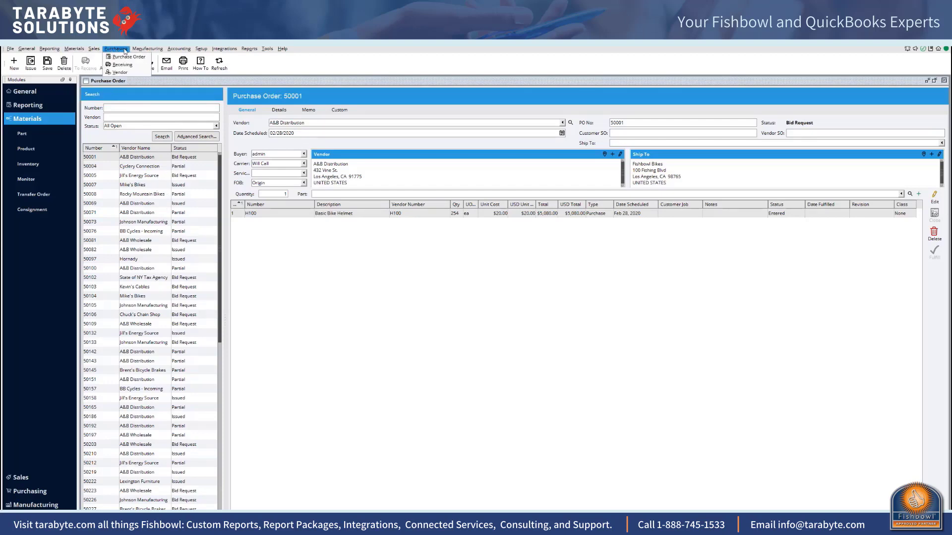
{"action": "left_click", "coordinate": [119, 65]}
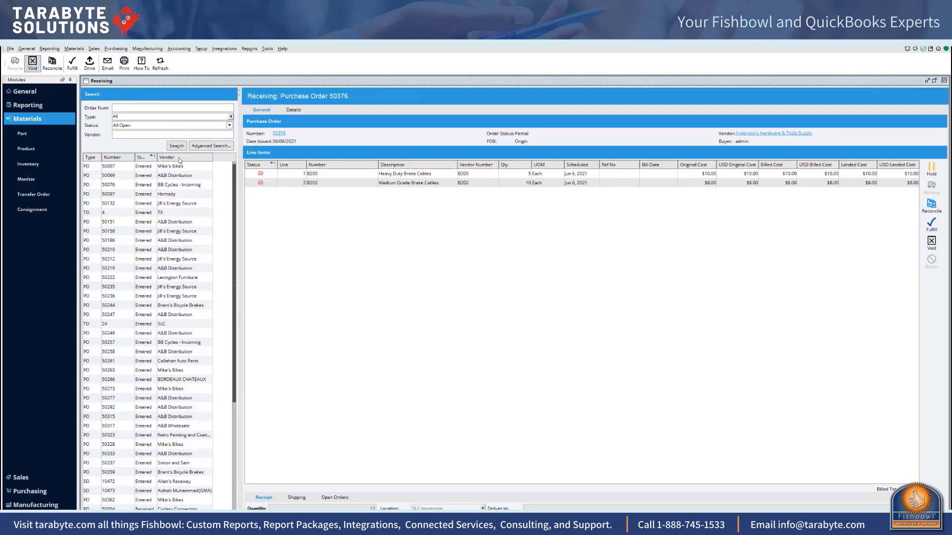
{"action": "left_click", "coordinate": [118, 159]}
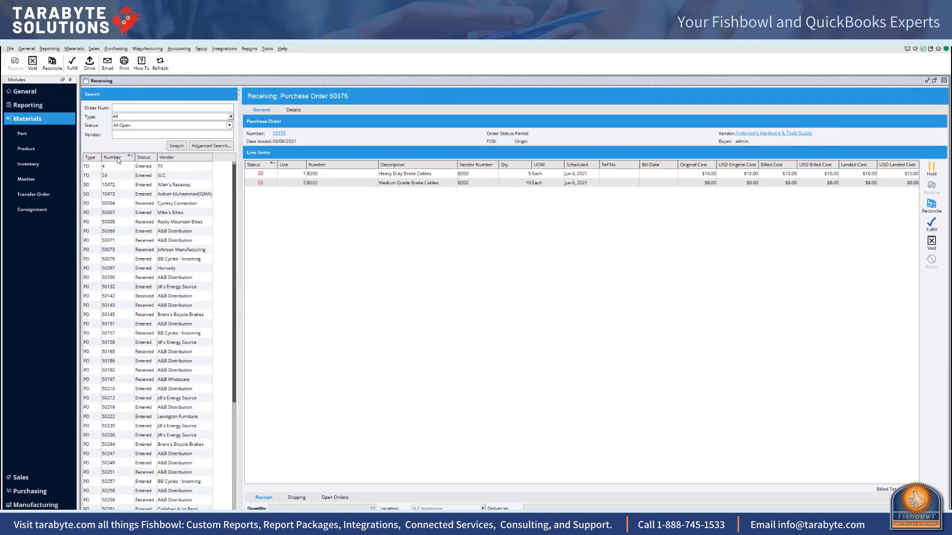
{"action": "left_click", "coordinate": [118, 158]}
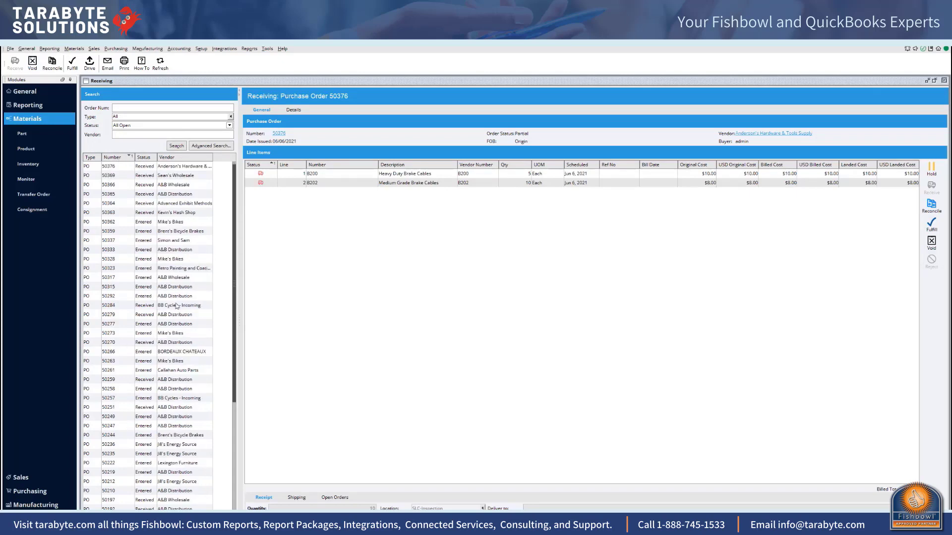
{"action": "left_click", "coordinate": [179, 168]}
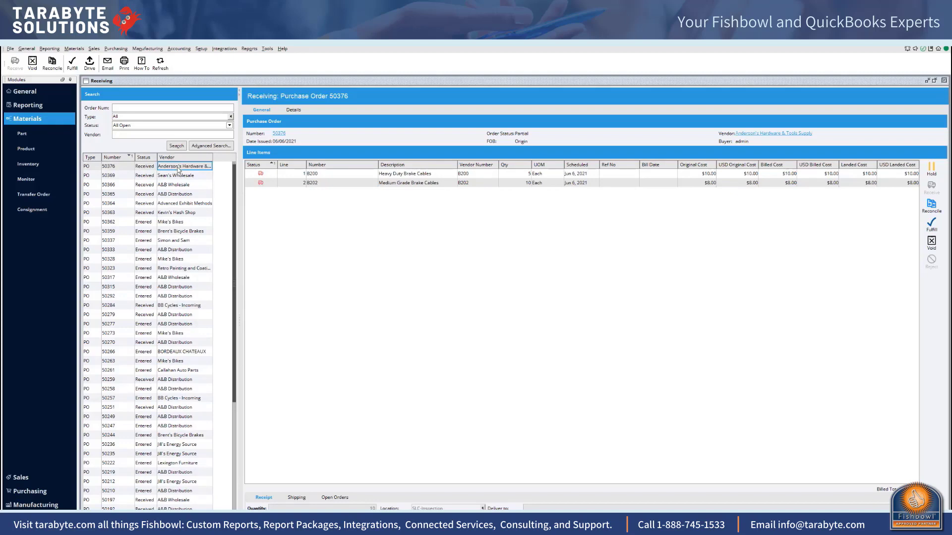
Step: Start reconciling both line items of the Anderson's Hardware & Tools Supply order, with reference number 55555 and bill date 06/06/2021
{"action": "left_click", "coordinate": [123, 167]}
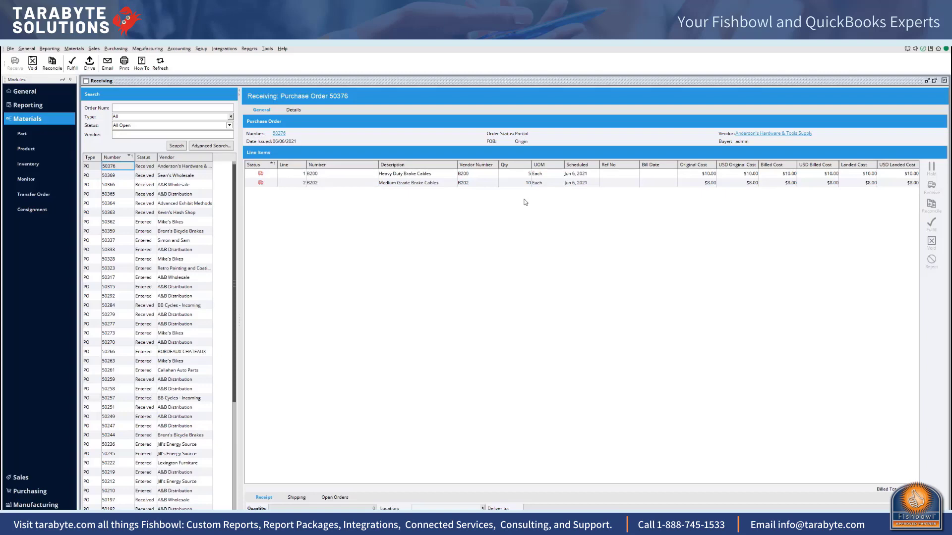
{"action": "left_click", "coordinate": [52, 63]}
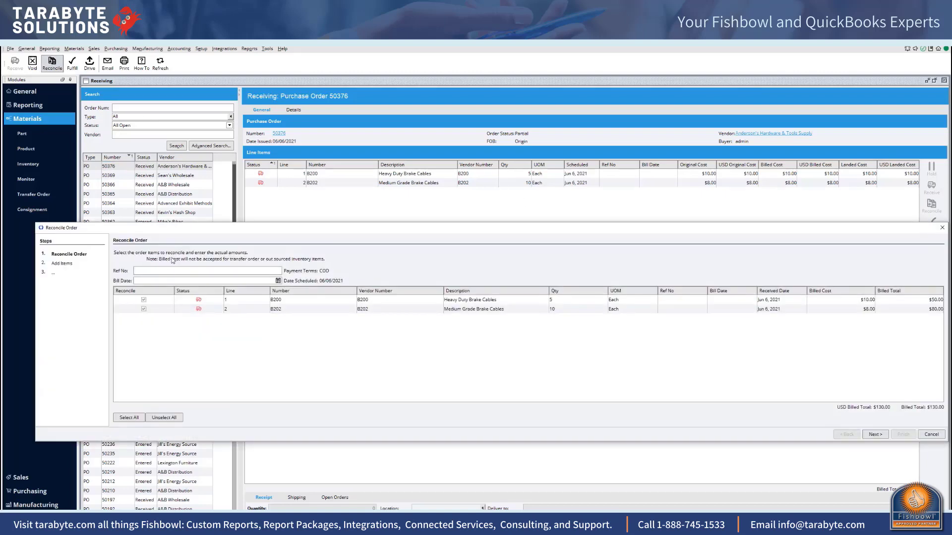
{"action": "type", "text": "55555"}
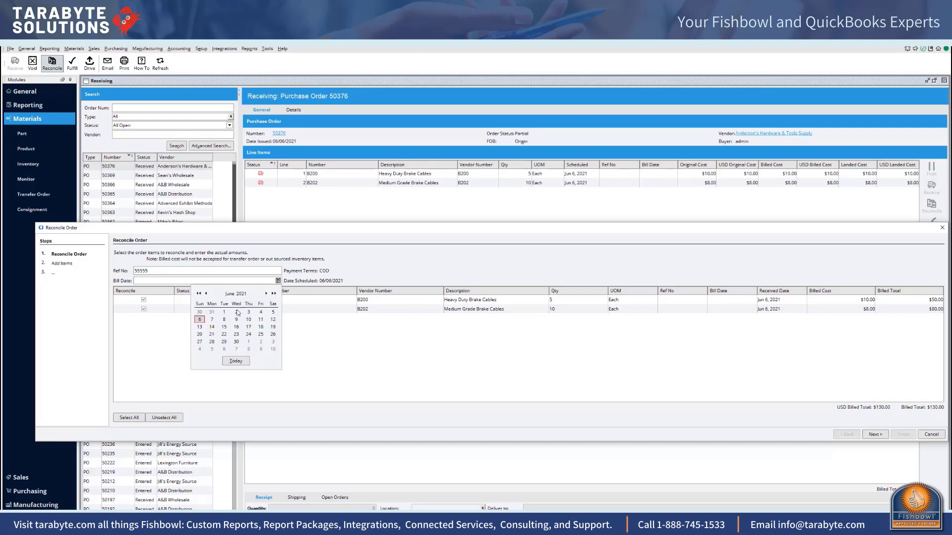
{"action": "left_click", "coordinate": [200, 320]}
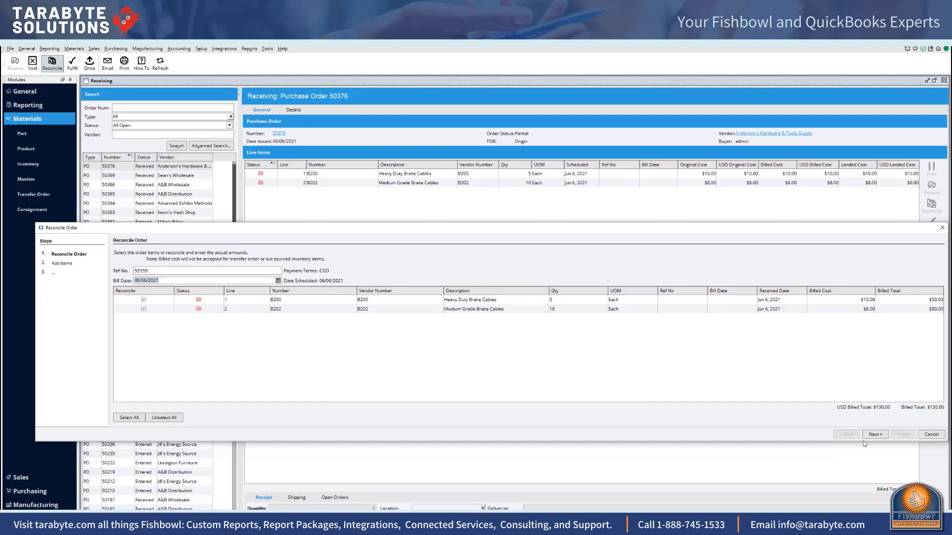
{"action": "left_click", "coordinate": [874, 434]}
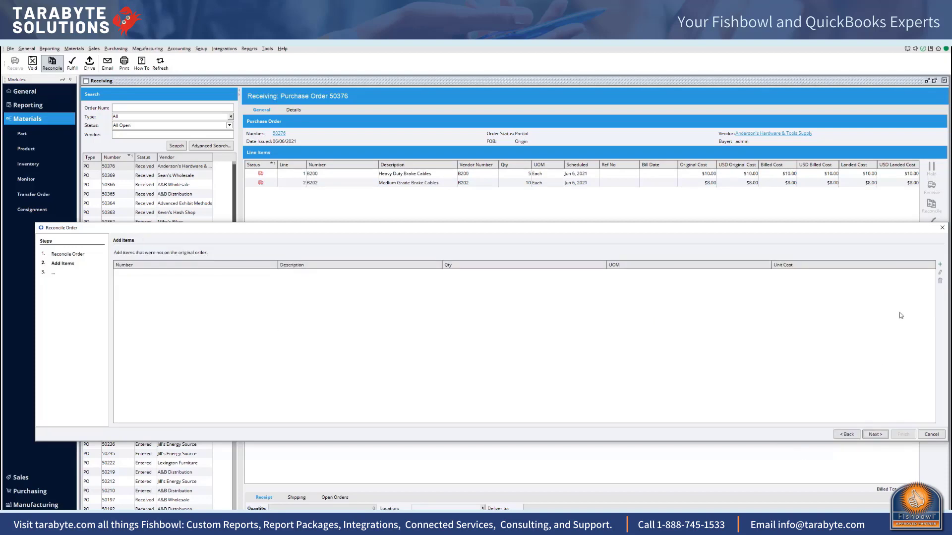
Step: Add the Freight In part to the reconciliation at a unit cost of $25.00
{"action": "left_click", "coordinate": [940, 265]}
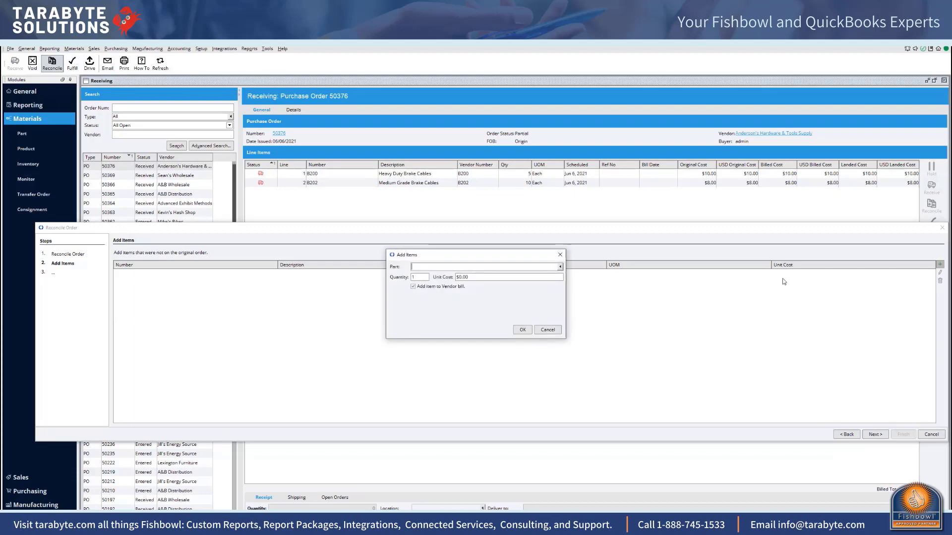
{"action": "left_click", "coordinate": [450, 267]}
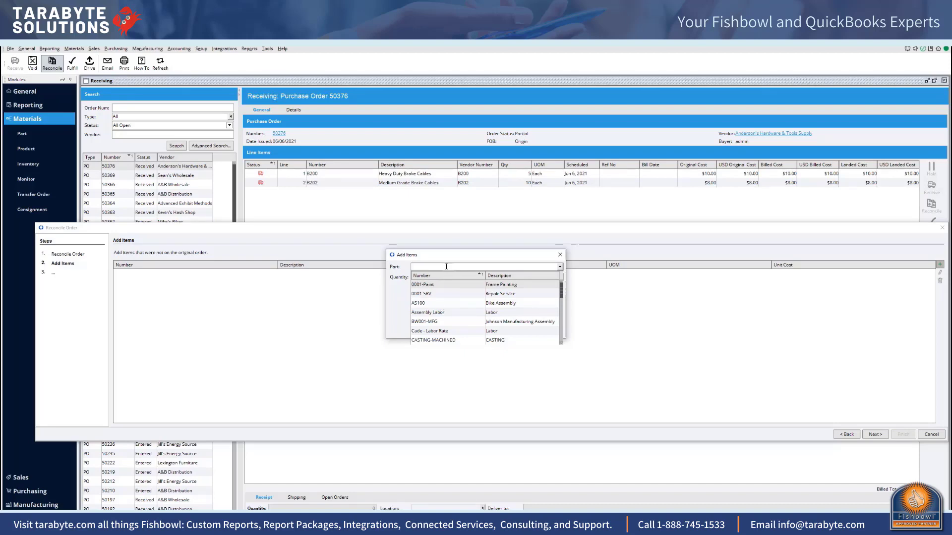
{"action": "type", "text": "f"}
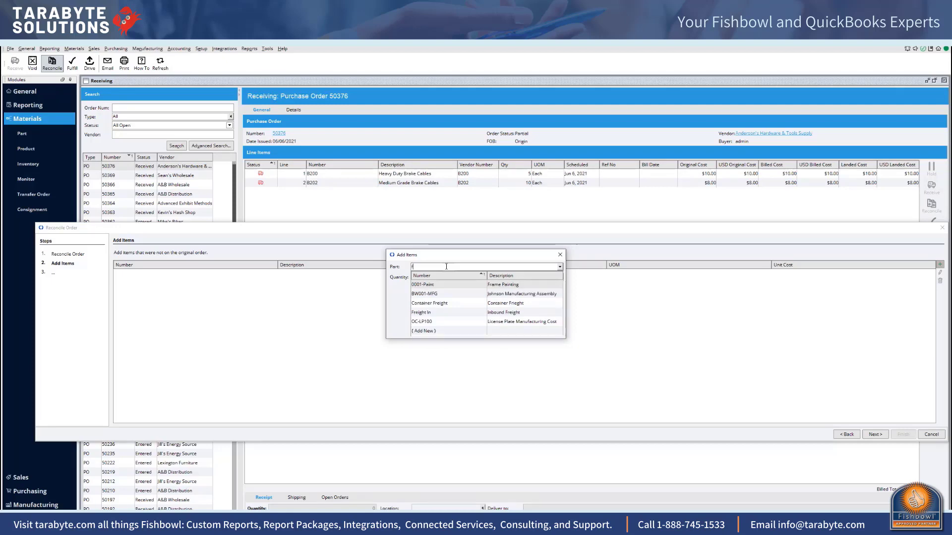
{"action": "left_click", "coordinate": [448, 313]}
{"action": "left_click", "coordinate": [474, 278]}
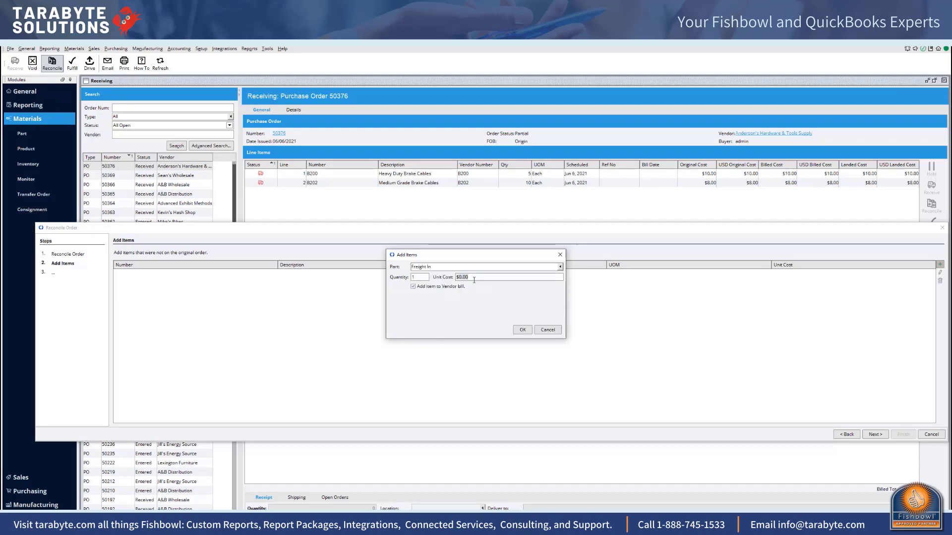
{"action": "type", "text": "20"}
{"action": "key", "text": "Tab"}
{"action": "left_click", "coordinate": [523, 330]}
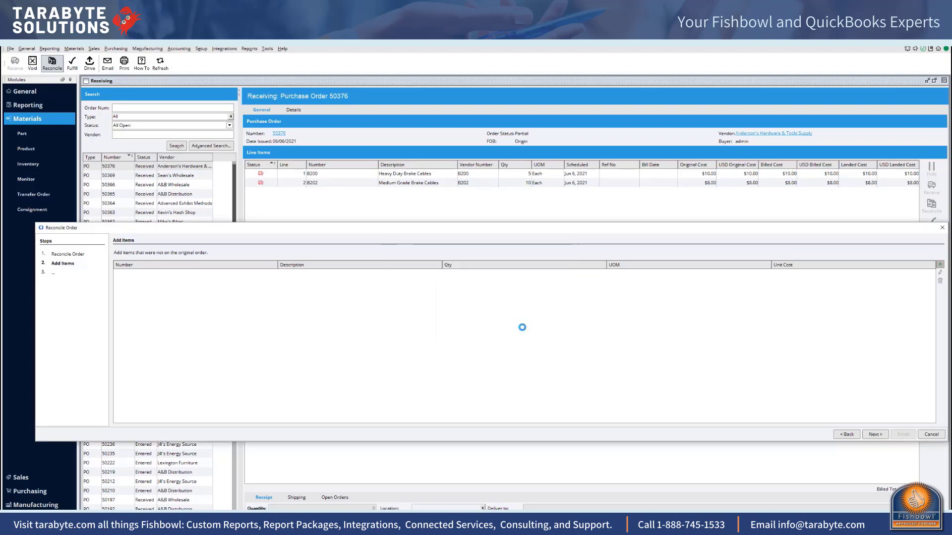
Step: Add the Customs Duty part to the reconciliation at a unit cost of $10.00
{"action": "left_click", "coordinate": [939, 264]}
{"action": "left_click", "coordinate": [418, 263]}
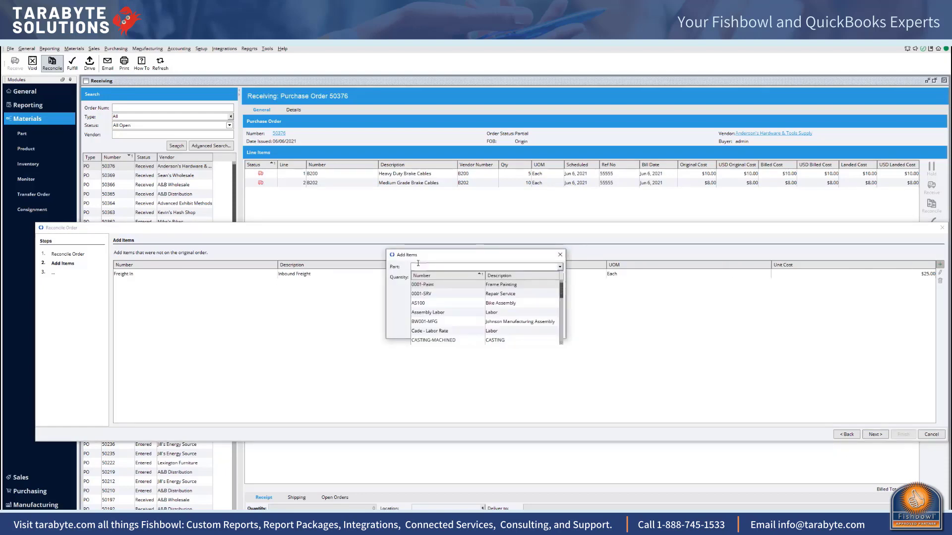
{"action": "type", "text": "c"}
{"action": "key", "text": "BackSpace"}
{"action": "type", "text": "se"}
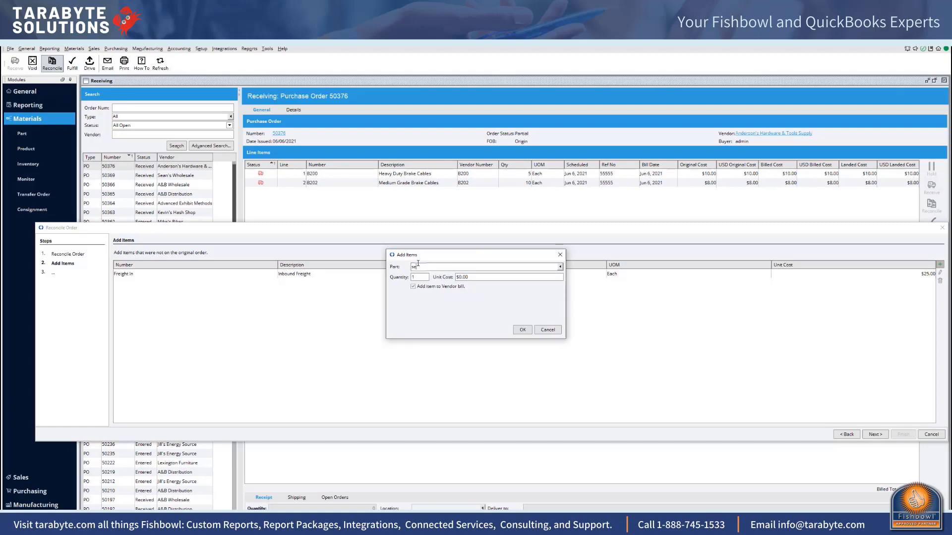
{"action": "key", "text": "BackSpace"}
{"action": "key", "text": "BackSpace"}
{"action": "type", "text": "cust"}
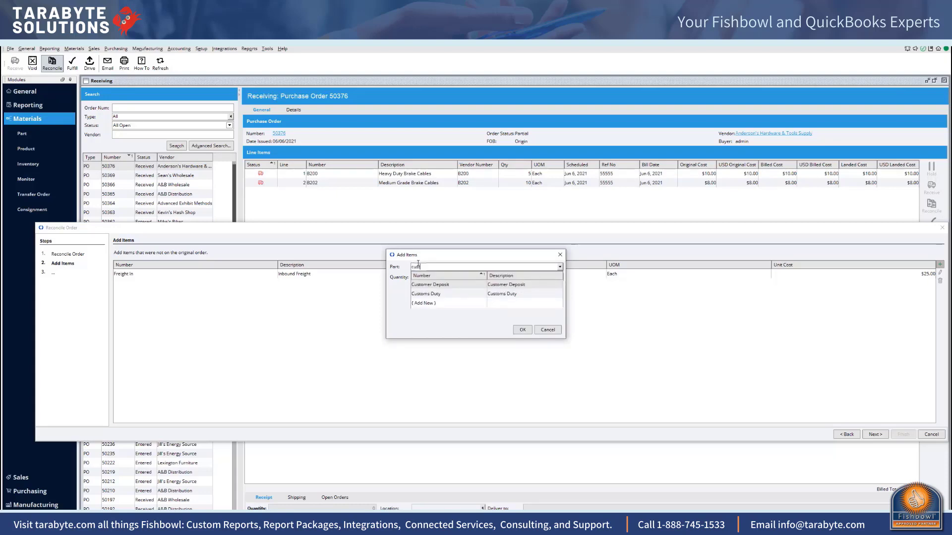
{"action": "left_click", "coordinate": [449, 293]}
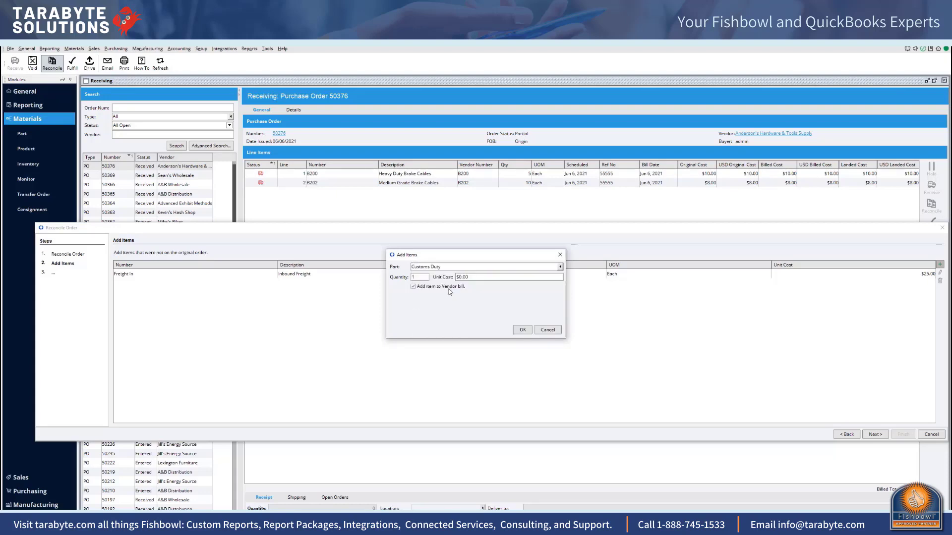
{"action": "left_click", "coordinate": [481, 279]}
{"action": "type", "text": "10"}
{"action": "key", "text": "Tab"}
{"action": "left_click", "coordinate": [523, 329]}
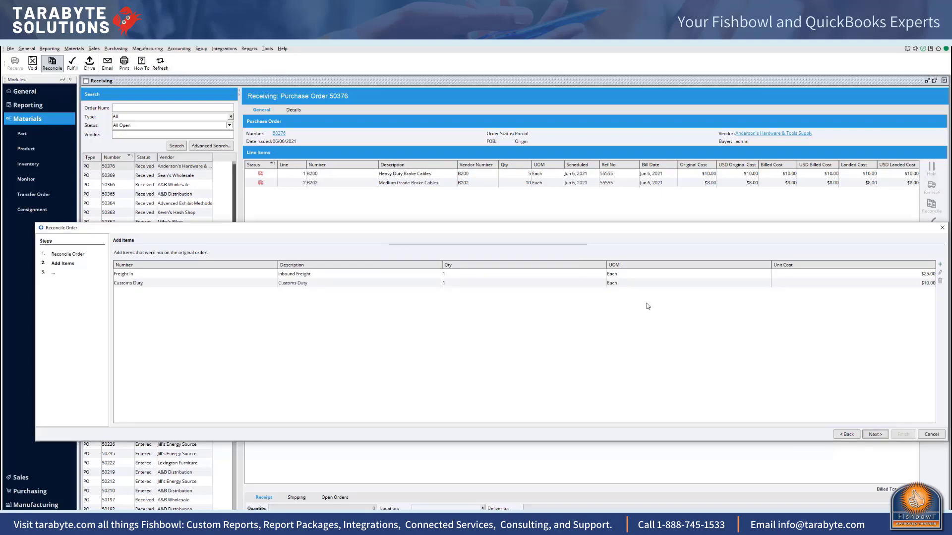
Step: Calculate the landed cost of the Freight In expense by Quantity across both brake cable lines
{"action": "left_click", "coordinate": [875, 435]}
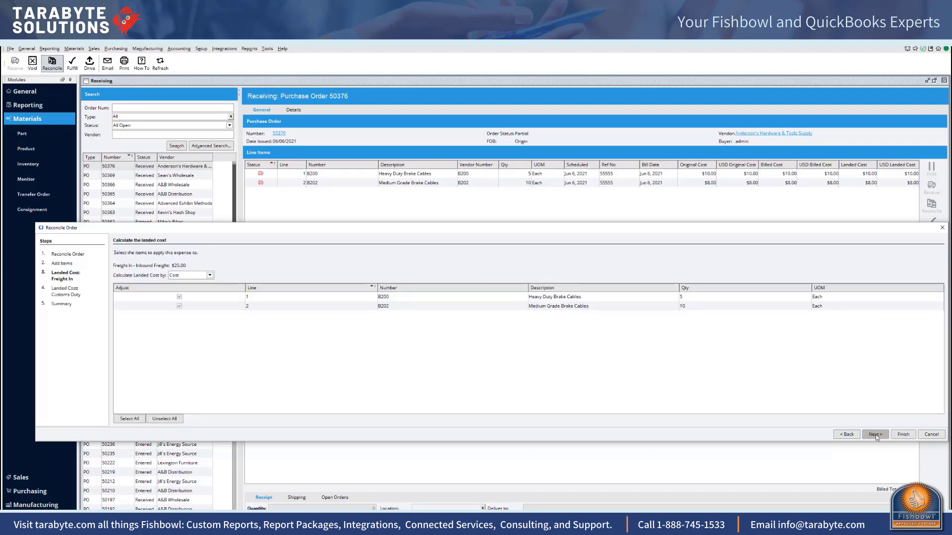
{"action": "left_click", "coordinate": [210, 276]}
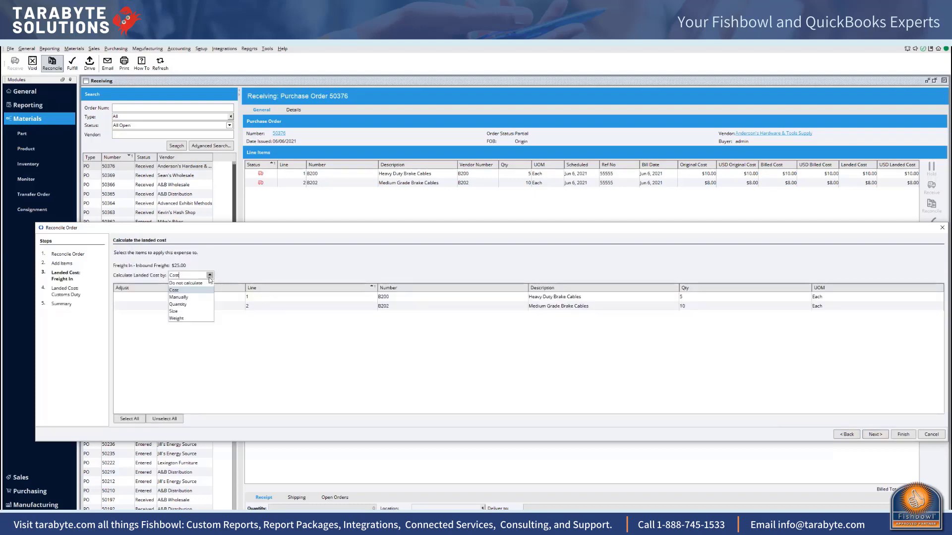
{"action": "left_click", "coordinate": [179, 305]}
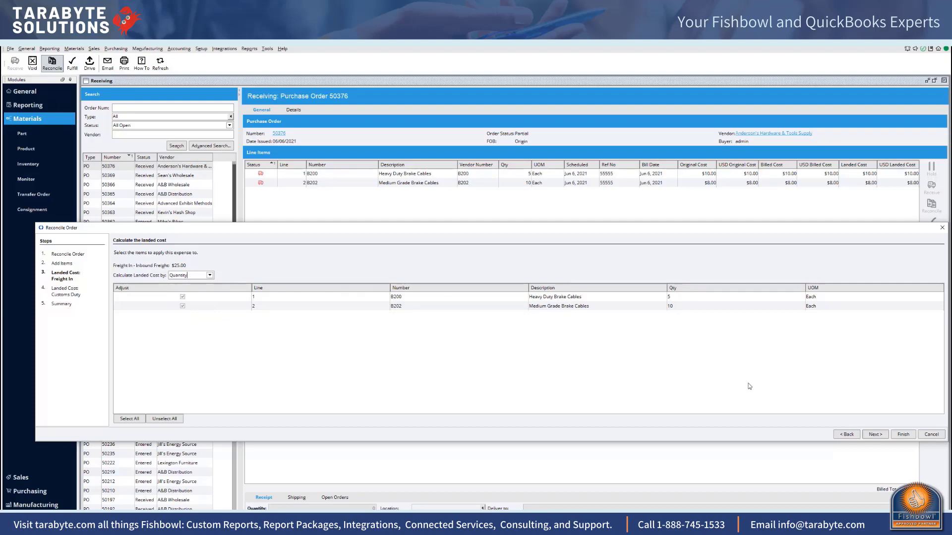
{"action": "left_click", "coordinate": [875, 434]}
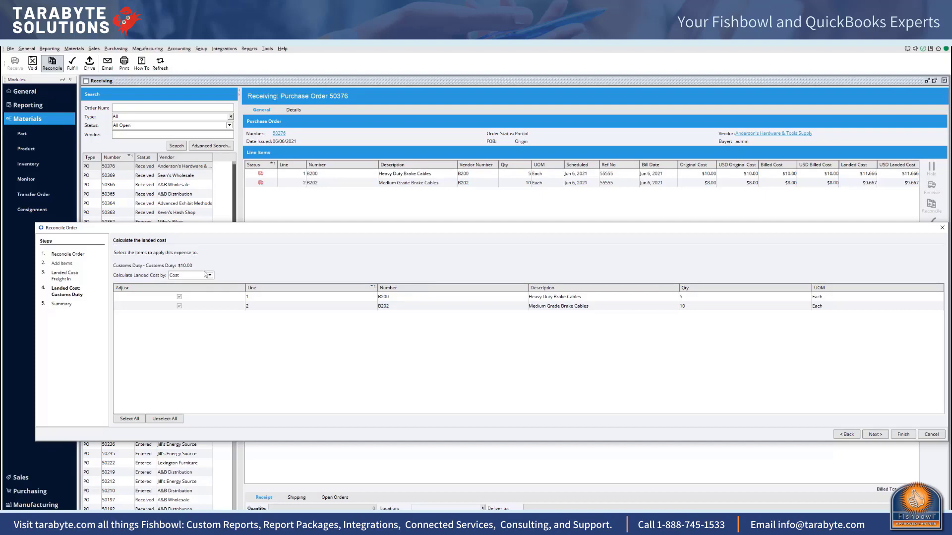
Step: Calculate the Customs Duty landed cost by Cost across both brake cable lines, and finish reconciling the order
{"action": "left_click", "coordinate": [208, 276]}
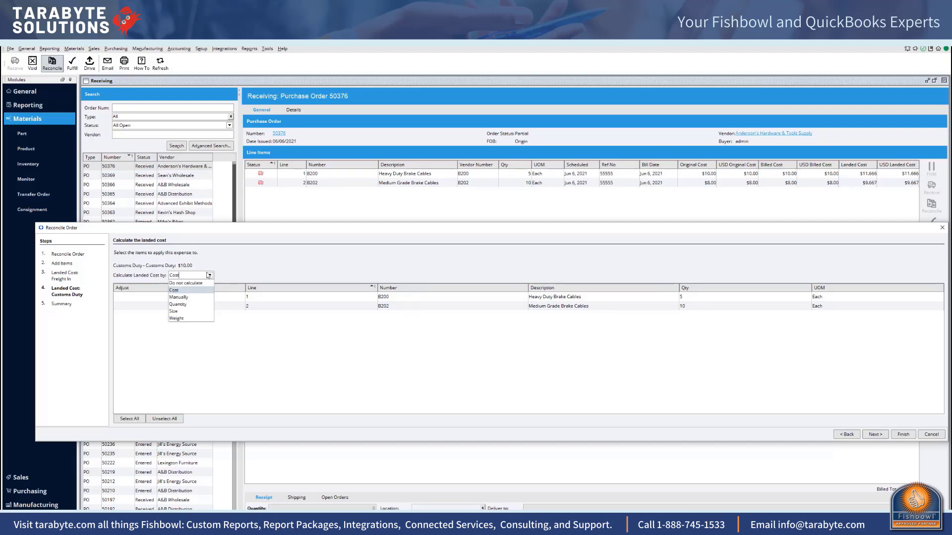
{"action": "left_click", "coordinate": [192, 295]}
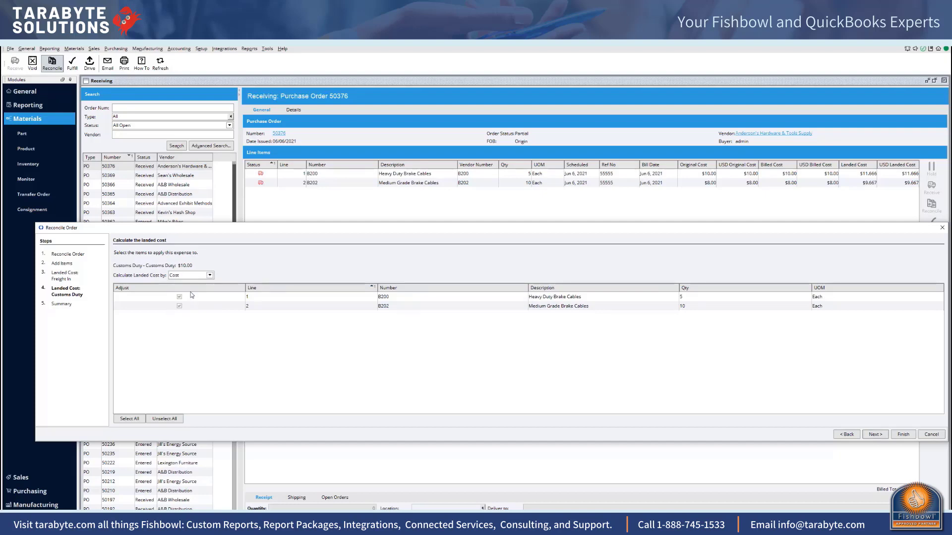
{"action": "left_click", "coordinate": [881, 435]}
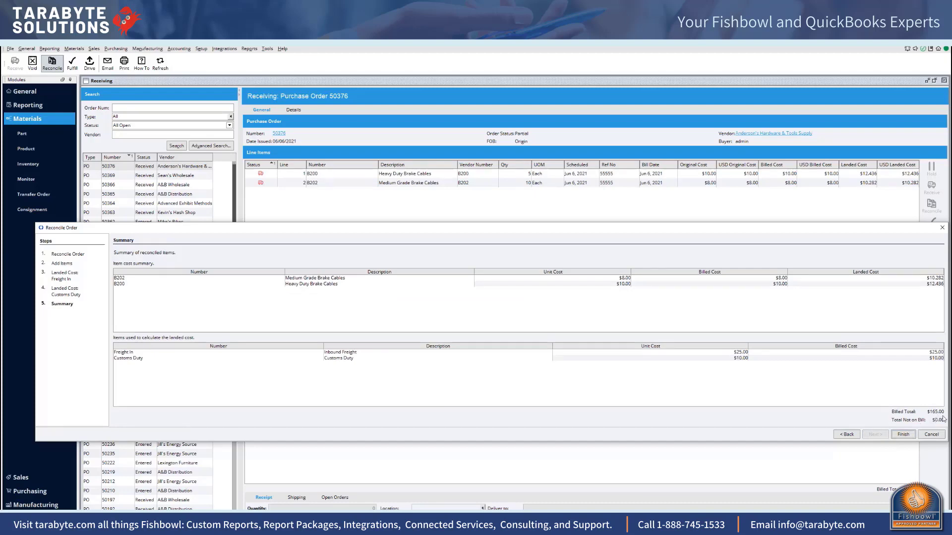
{"action": "left_click", "coordinate": [902, 435]}
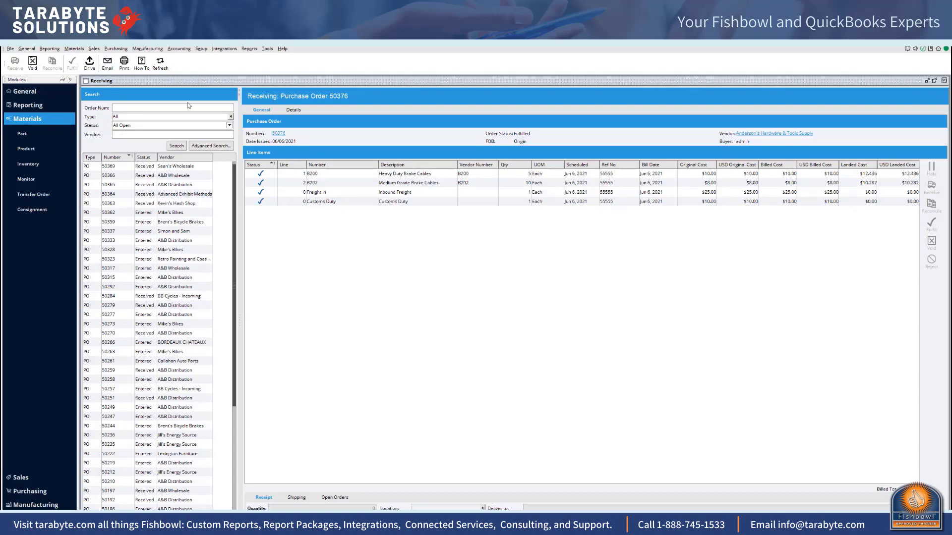
Step: Run a standard export of the reconciled purchase order from Accounting Integration
{"action": "left_click", "coordinate": [175, 51]}
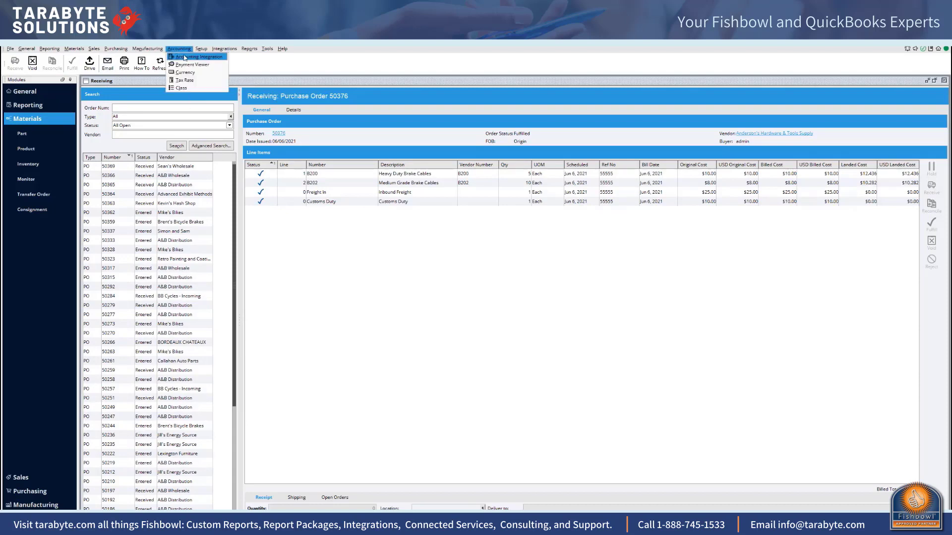
{"action": "left_click", "coordinate": [184, 58]}
{"action": "left_click", "coordinate": [100, 144]}
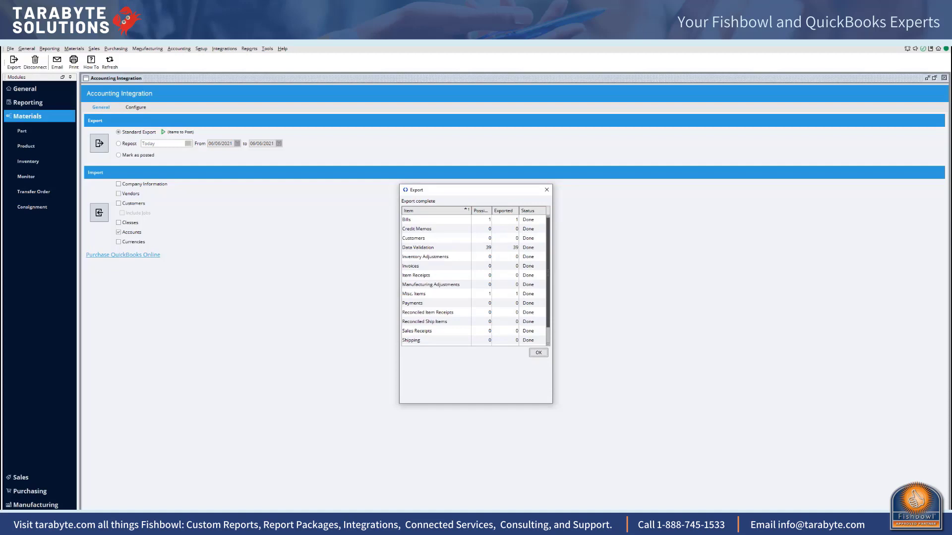
Step: Switch to QuickBooks Online, return to the Balance Sheet for today, and examine the transactions behind the Holding balance
{"action": "key", "text": "alt+Tab"}
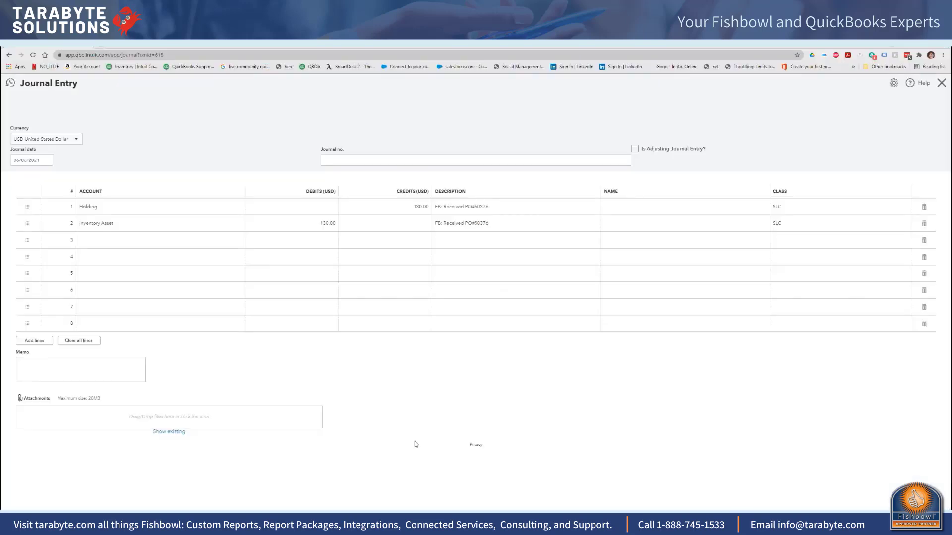
{"action": "left_click", "coordinate": [9, 55]}
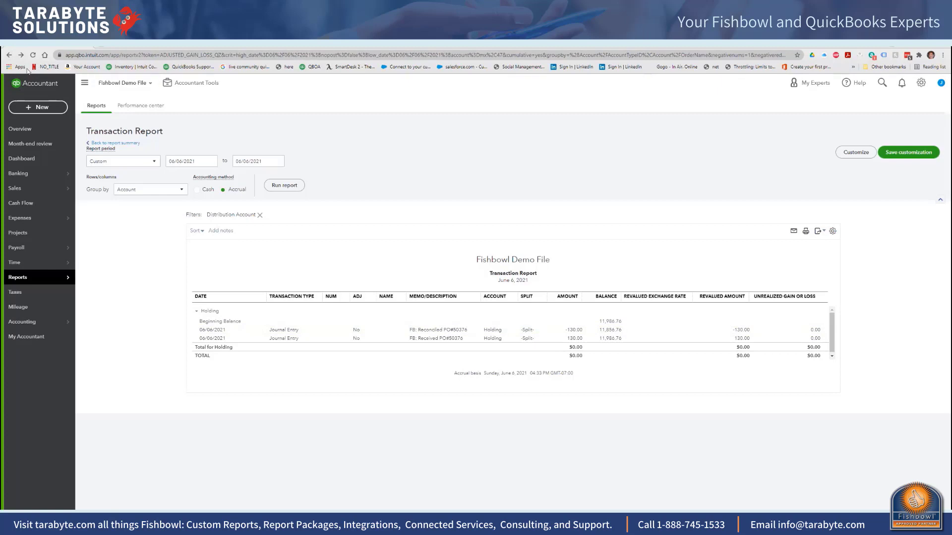
{"action": "left_click", "coordinate": [9, 55]}
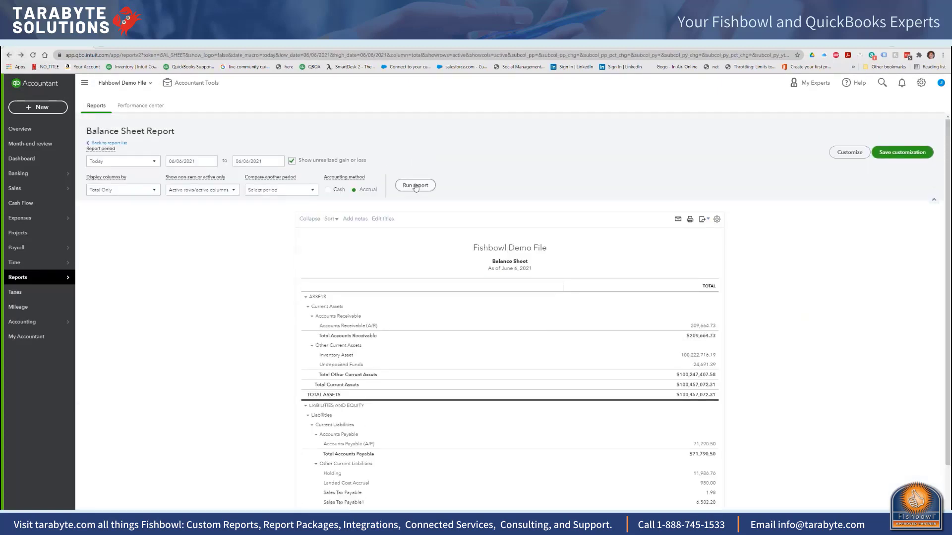
{"action": "scroll", "coordinate": [415, 186], "scroll_direction": "down", "scroll_amount": 2}
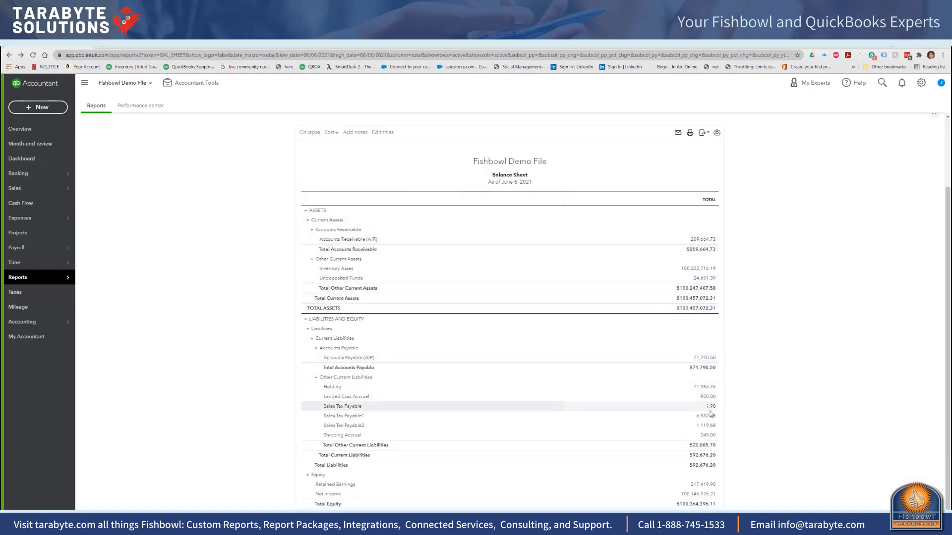
{"action": "left_click", "coordinate": [704, 387]}
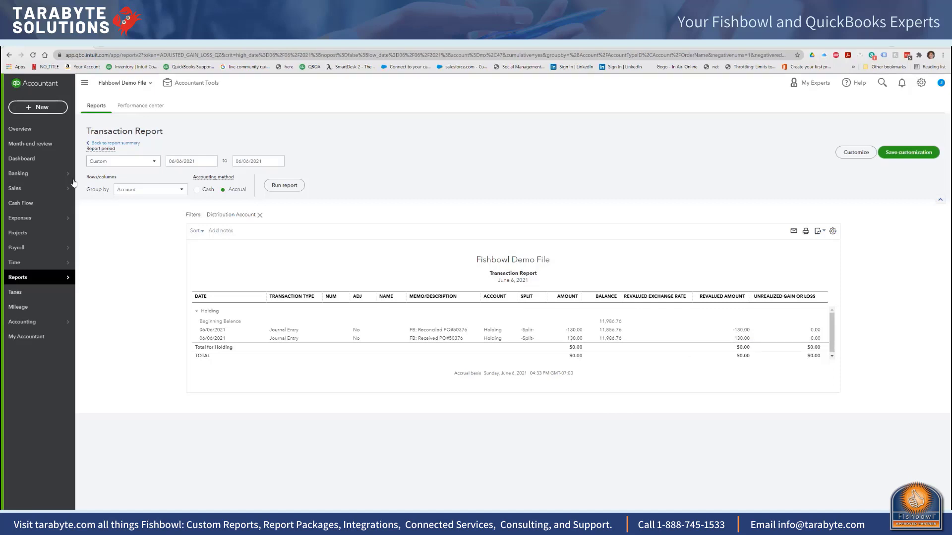
{"action": "mouse_move", "coordinate": [33, 276]}
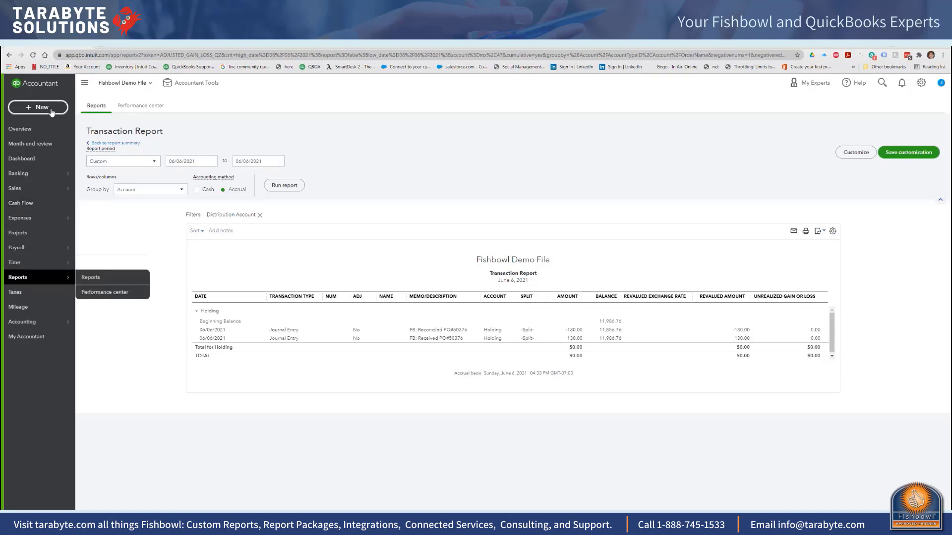
Step: From the Balance Sheet, examine the Inventory Asset transactions and the vendor bill containing the B202 Medium Grade Brake Cables line
{"action": "left_click", "coordinate": [9, 56]}
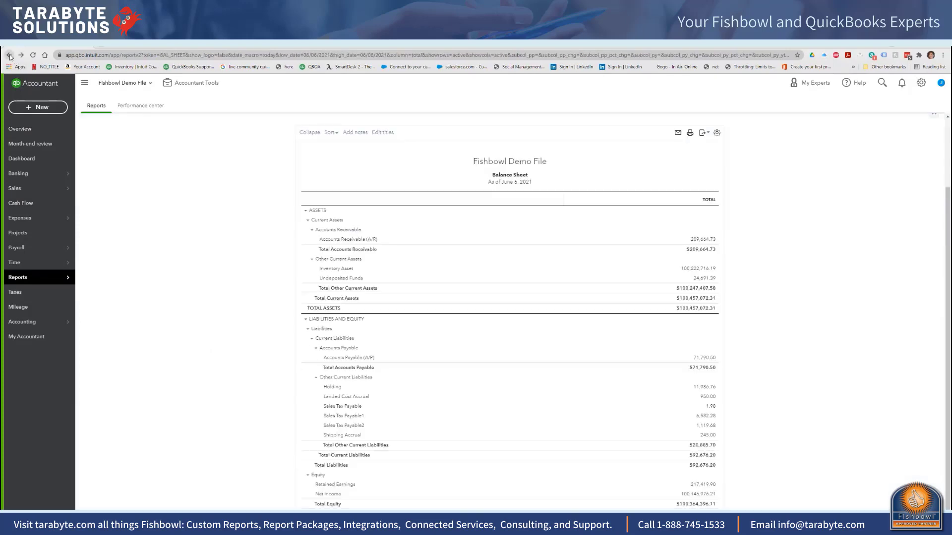
{"action": "left_click", "coordinate": [704, 269]}
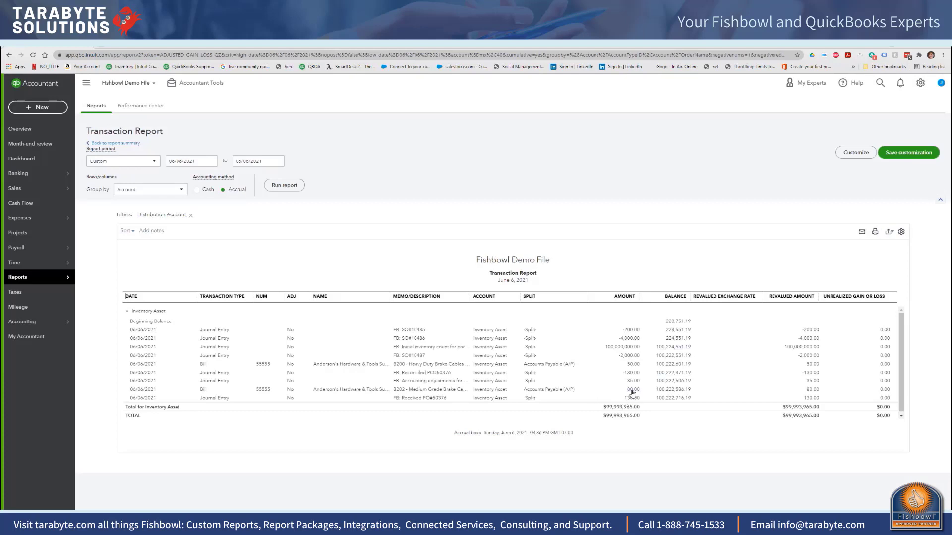
{"action": "double_click", "coordinate": [432, 391]}
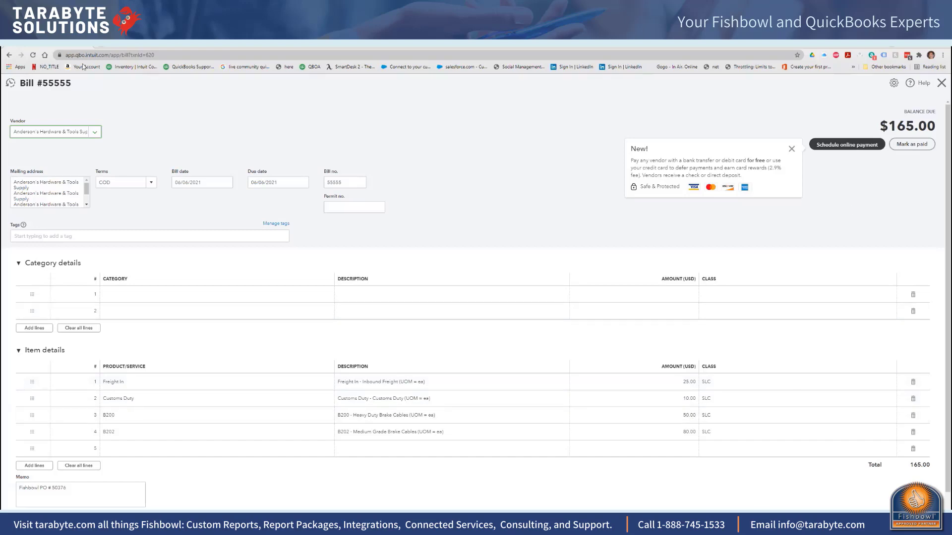
{"action": "left_click", "coordinate": [7, 55]}
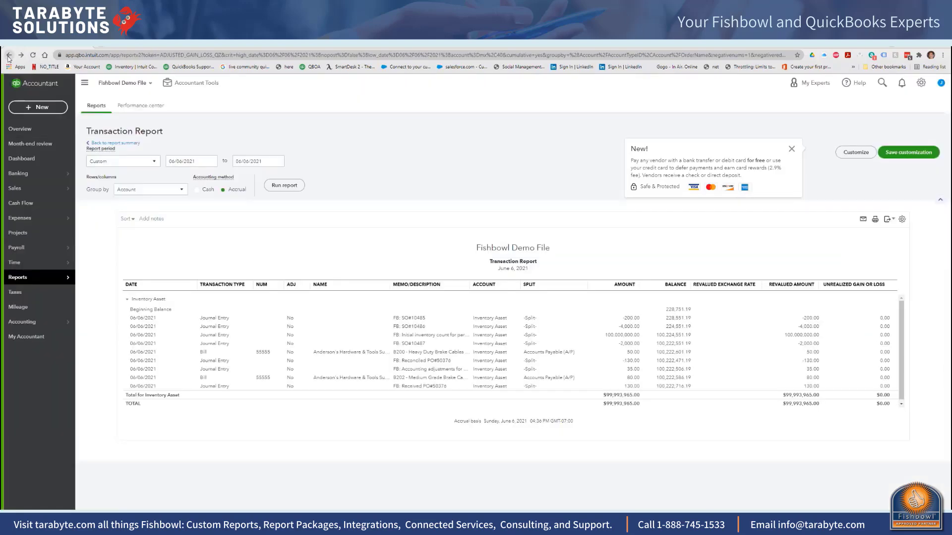
Step: From the Inventory Asset transactions, examine the reconciled purchase order journal entry and its accounting adjustments entry, saving the adjustments entry
{"action": "left_click", "coordinate": [420, 371]}
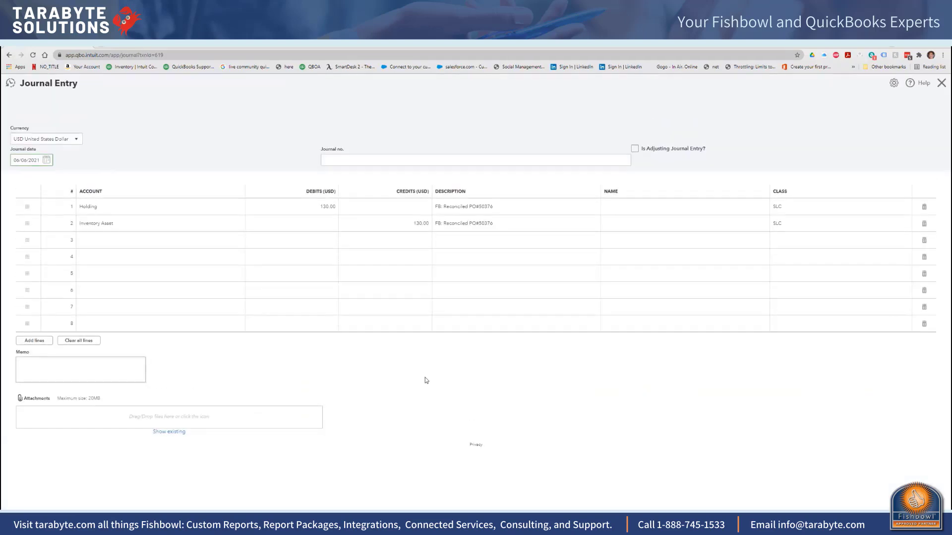
{"action": "left_click", "coordinate": [941, 82]}
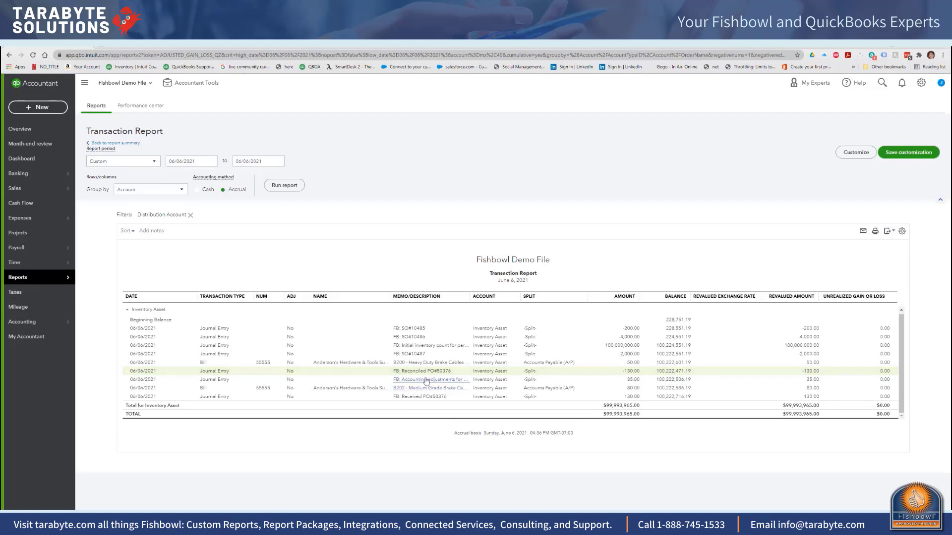
{"action": "left_click", "coordinate": [422, 380]}
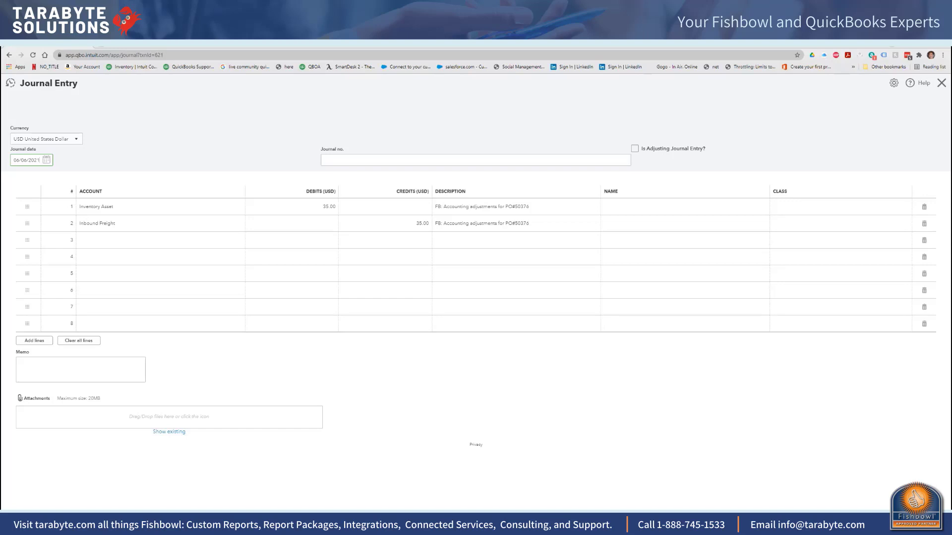
{"action": "left_click", "coordinate": [874, 521]}
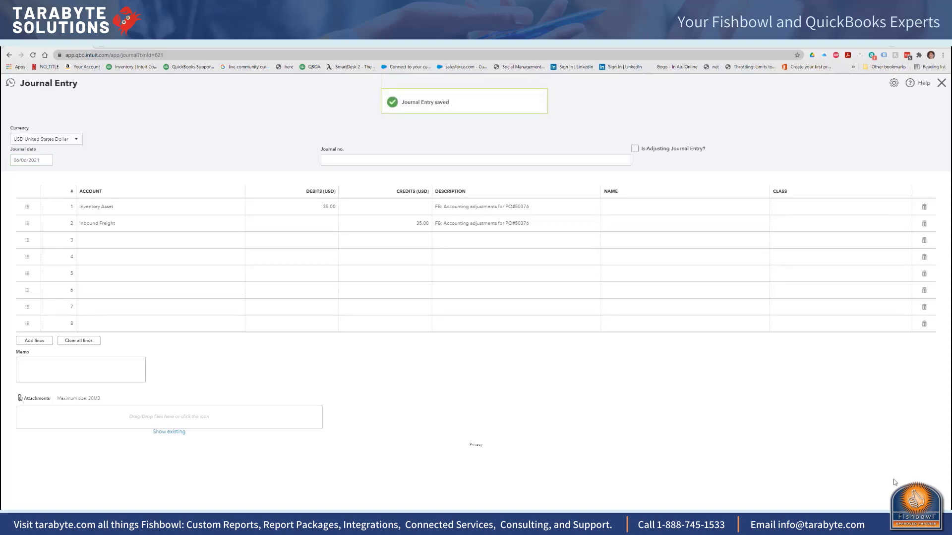
{"action": "left_click", "coordinate": [9, 54]}
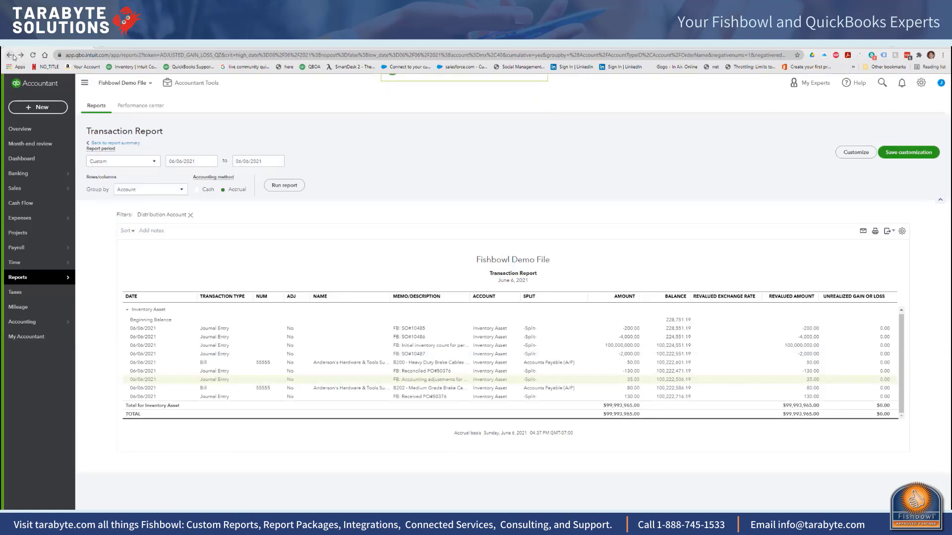
{"action": "left_click", "coordinate": [21, 54]}
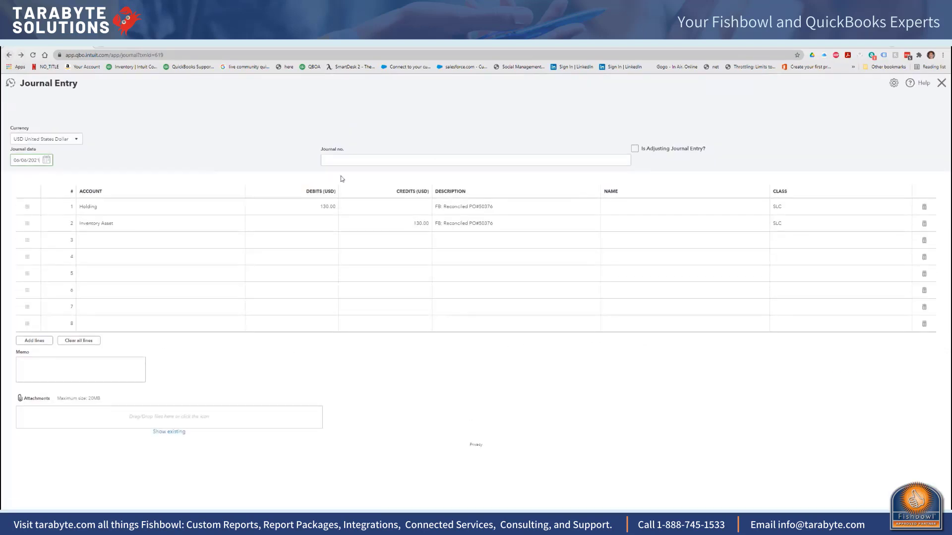
{"action": "left_click", "coordinate": [10, 55]}
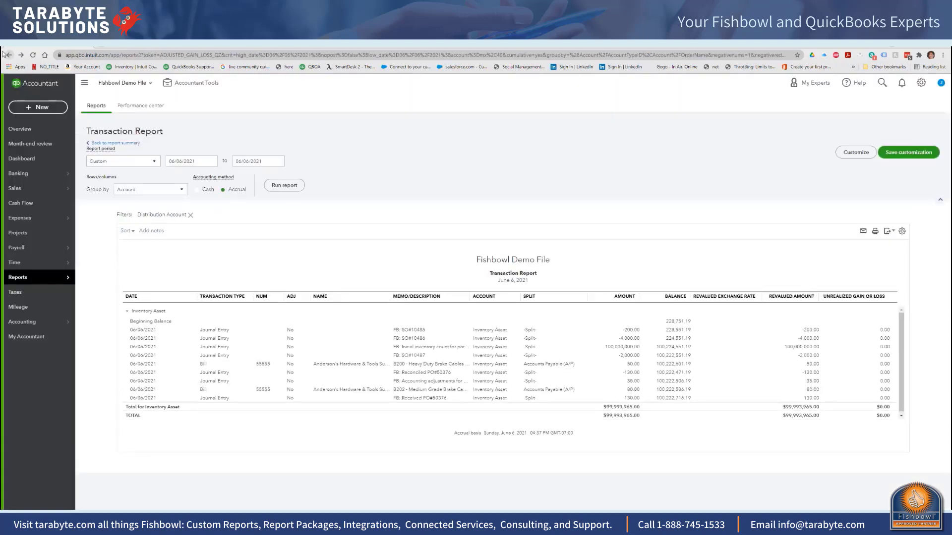
Step: Return to the Balance Sheet, set its report period to All Dates, and open the transactions behind the Holding balance
{"action": "left_click", "coordinate": [8, 56]}
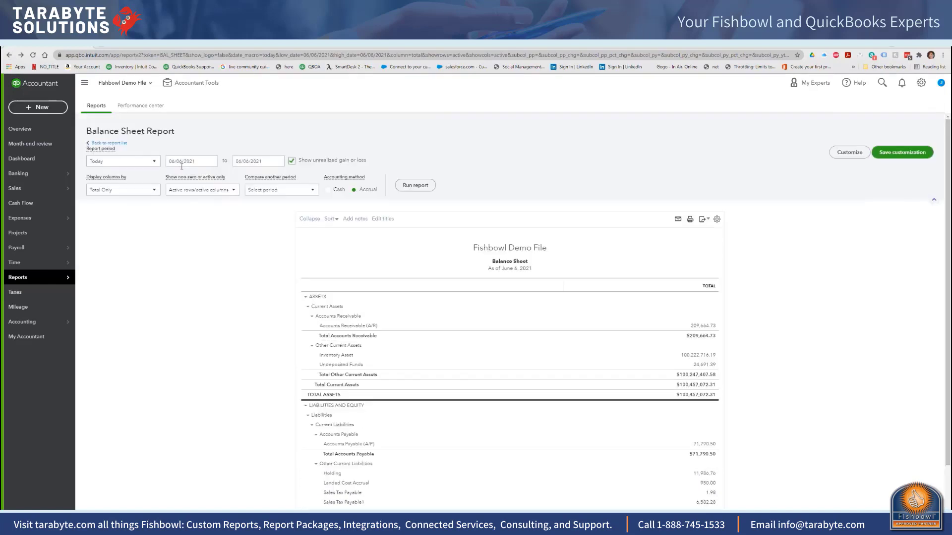
{"action": "left_click", "coordinate": [153, 163]}
{"action": "left_click", "coordinate": [135, 175]}
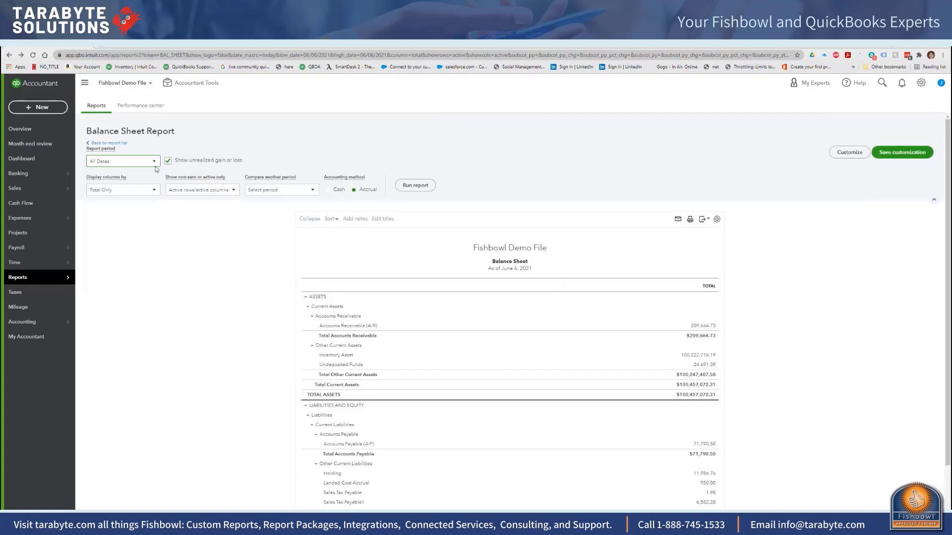
{"action": "scroll", "coordinate": [814, 289], "scroll_direction": "down", "scroll_amount": 1}
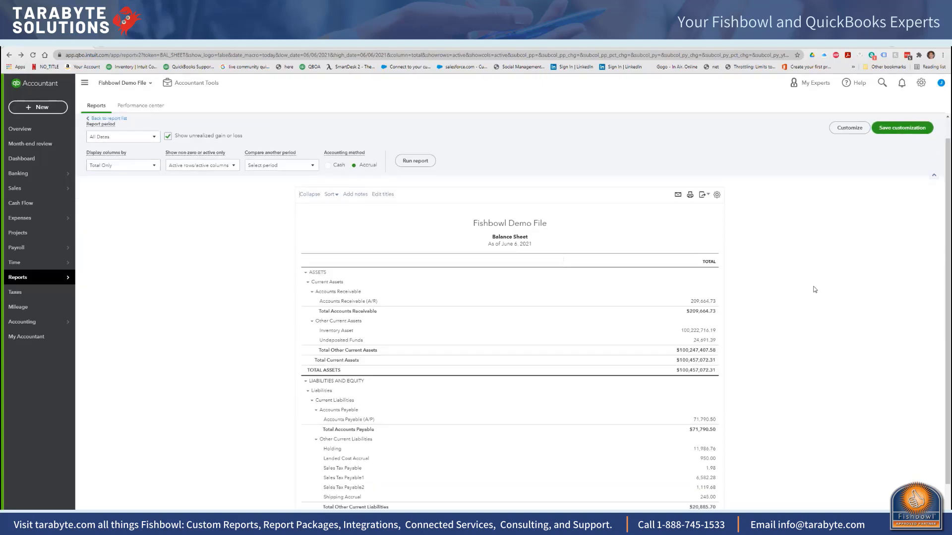
{"action": "scroll", "coordinate": [814, 290], "scroll_direction": "down", "scroll_amount": 3}
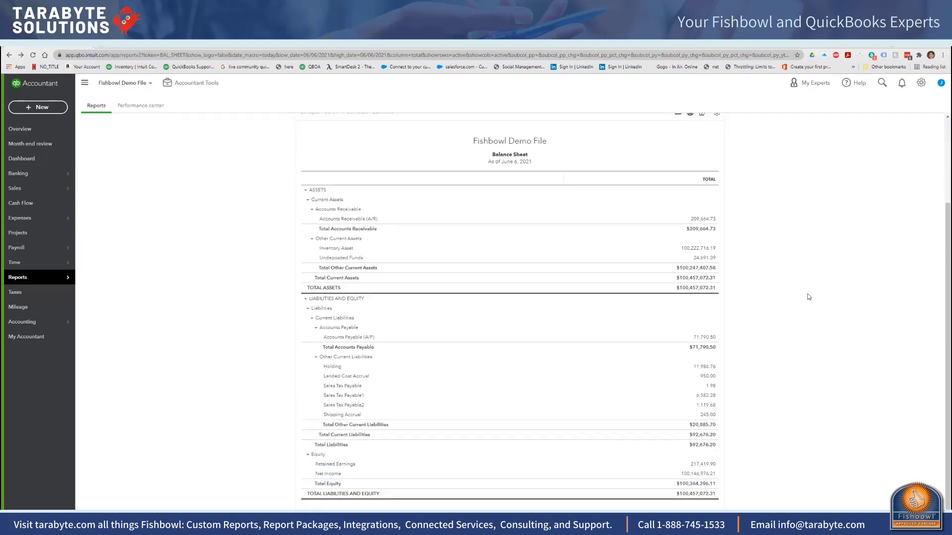
{"action": "left_click", "coordinate": [705, 367]}
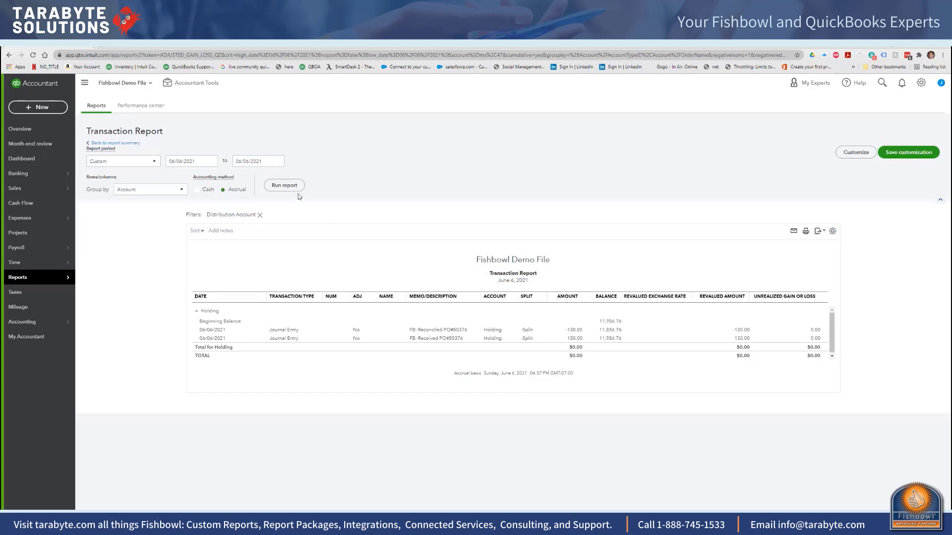
Step: Run the Holding transaction report for All Dates
{"action": "left_click", "coordinate": [148, 161]}
{"action": "left_click", "coordinate": [115, 176]}
{"action": "left_click", "coordinate": [281, 185]}
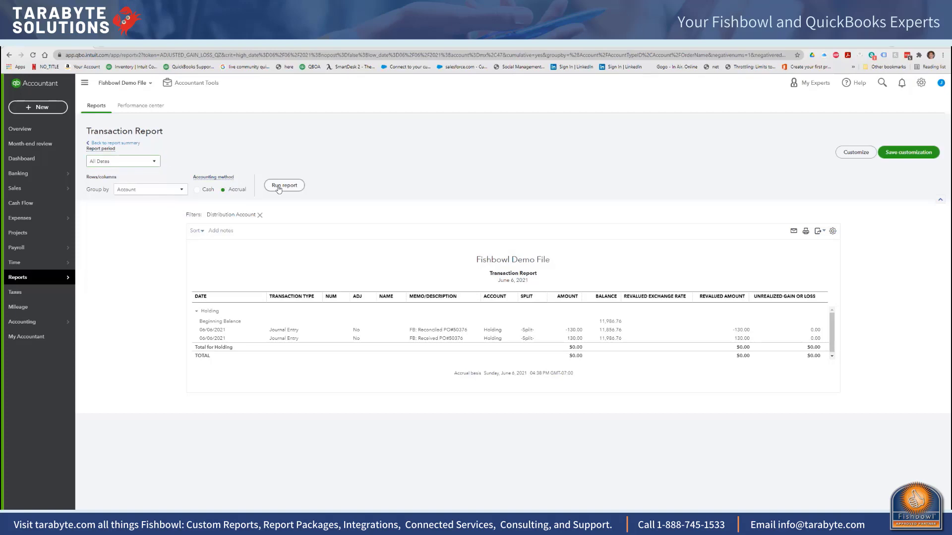
{"action": "scroll", "coordinate": [252, 186], "scroll_direction": "down", "scroll_amount": 2}
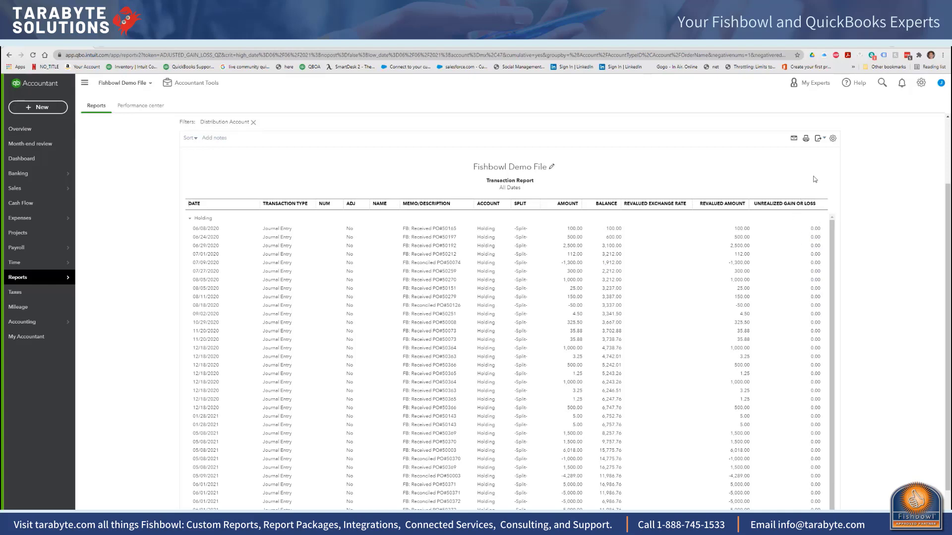
Step: Export the Holding transaction report as an Excel workbook to the Desktop and open it in Excel
{"action": "left_click", "coordinate": [818, 140]}
{"action": "left_click", "coordinate": [758, 157]}
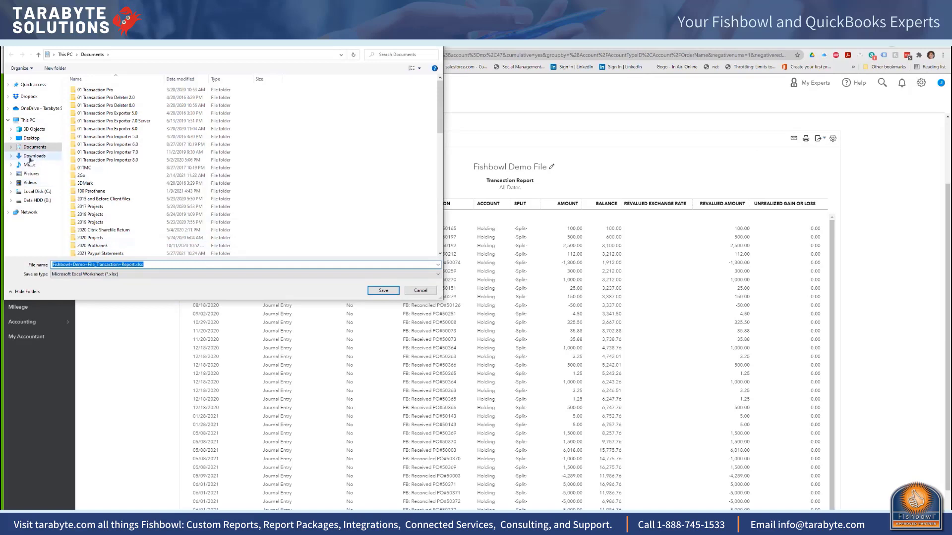
{"action": "left_click", "coordinate": [31, 137]}
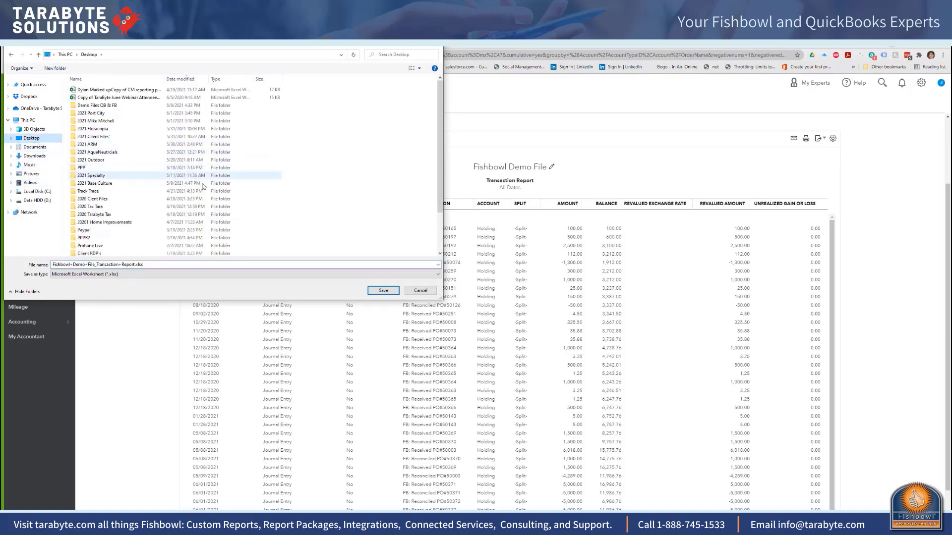
{"action": "left_click", "coordinate": [383, 291]}
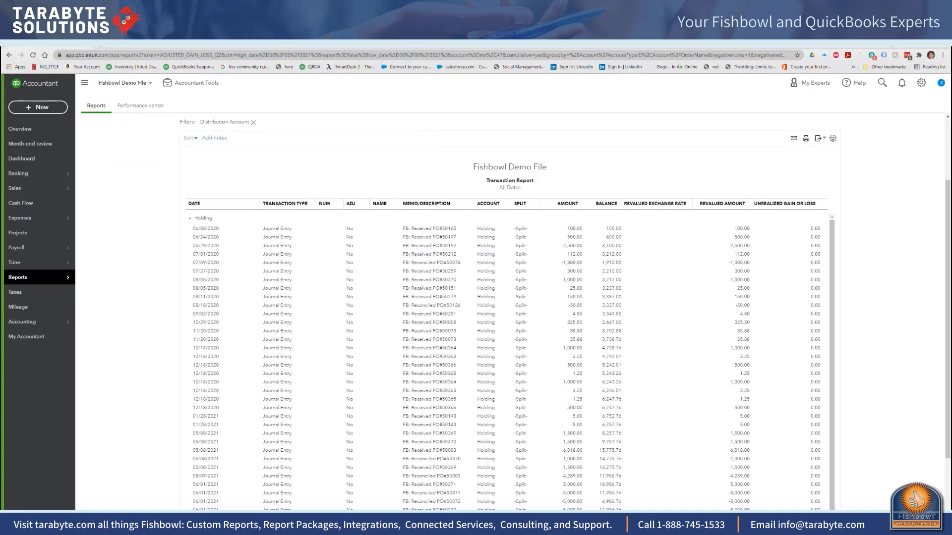
{"action": "left_click_drag", "start_coordinate": [951, 99], "coordinate": [577, 65]}
{"action": "left_click", "coordinate": [845, 61]}
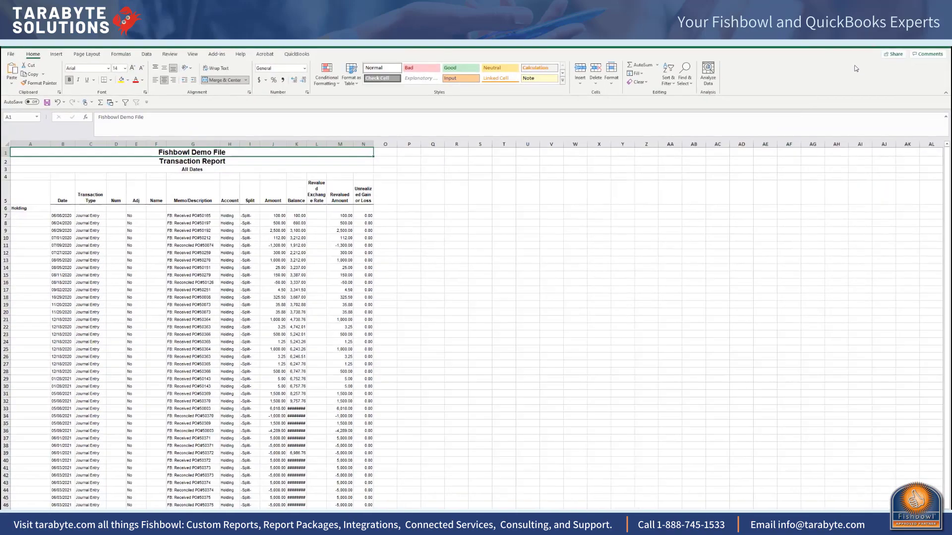
Step: Delete the report title rows 1 to 4 above the column headers
{"action": "left_click", "coordinate": [5, 151]}
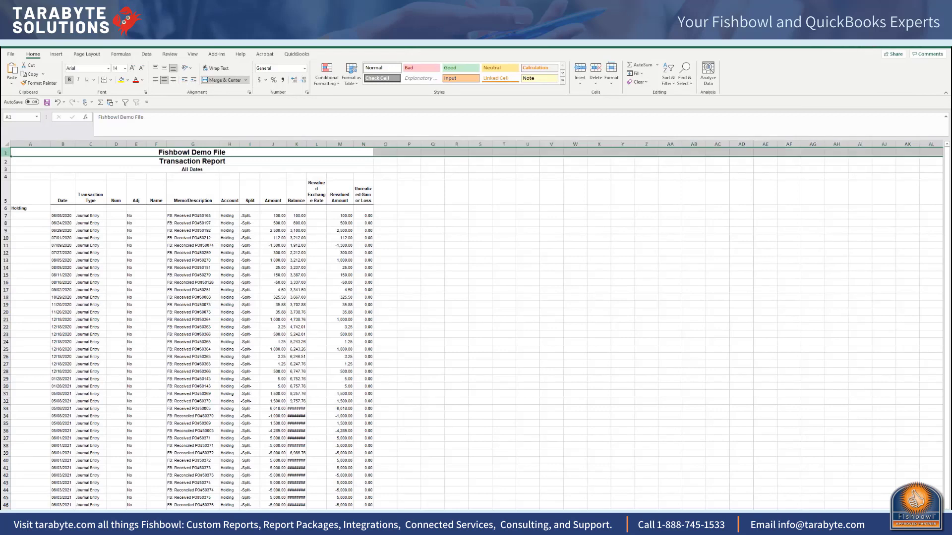
{"action": "key", "text": "shift+Down"}
{"action": "key", "text": "shift+Down"}
{"action": "key", "text": "shift+Down"}
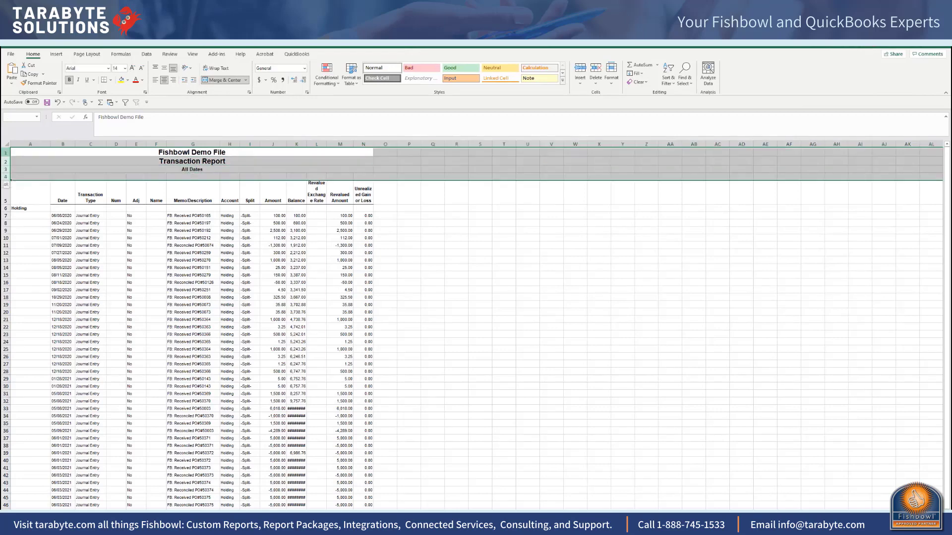
{"action": "right_click", "coordinate": [44, 169]}
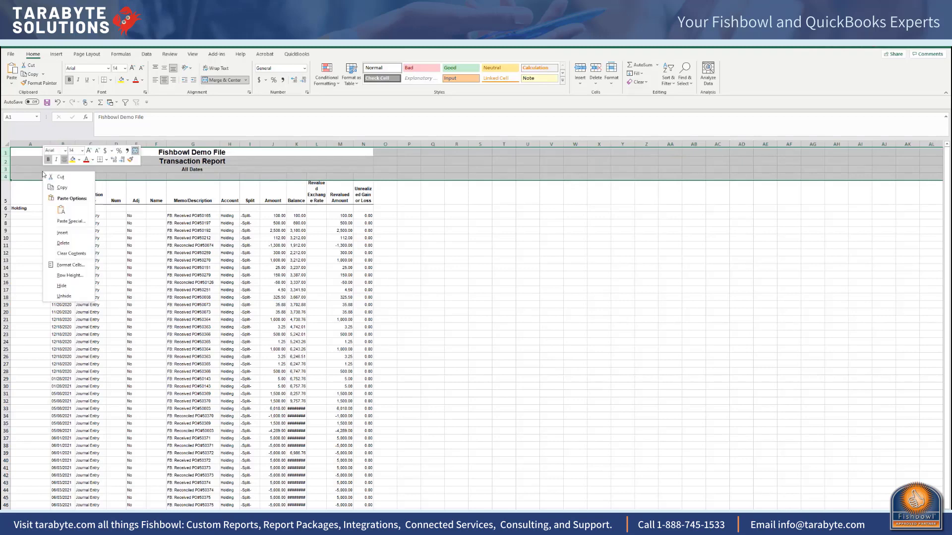
{"action": "left_click", "coordinate": [63, 243]}
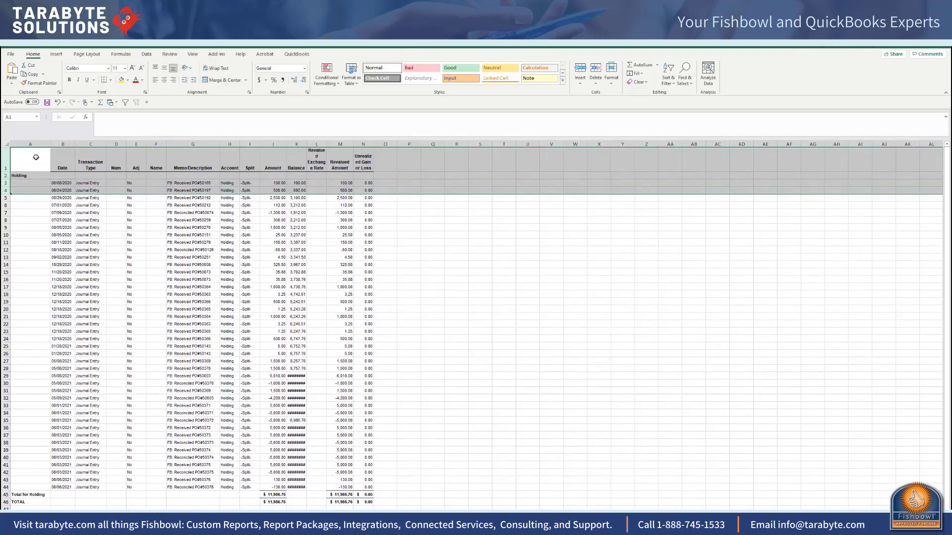
Step: Delete column A, which holds only the Holding and total labels
{"action": "left_click", "coordinate": [30, 143]}
{"action": "right_click", "coordinate": [30, 143]}
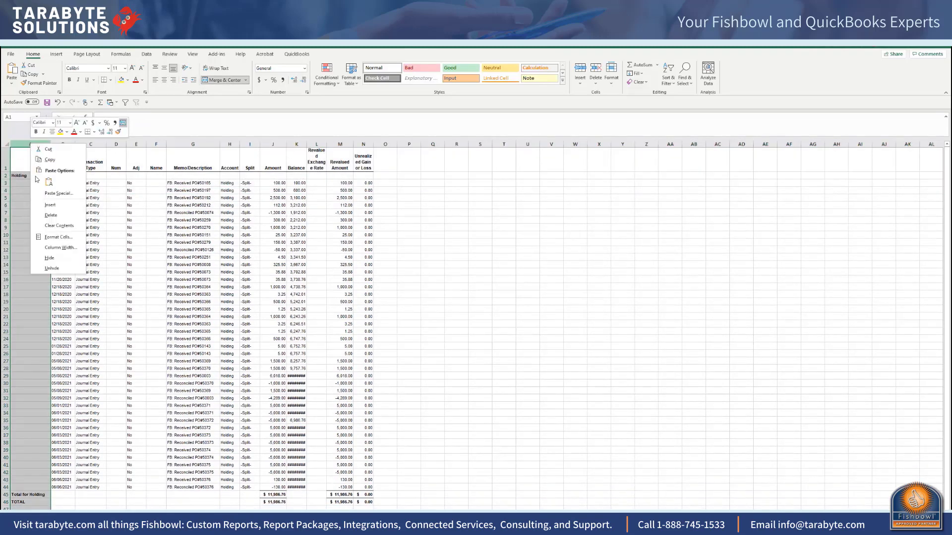
{"action": "left_click", "coordinate": [51, 215]}
Step: Turn off Merge cells for the entire worksheet
{"action": "left_click", "coordinate": [7, 145]}
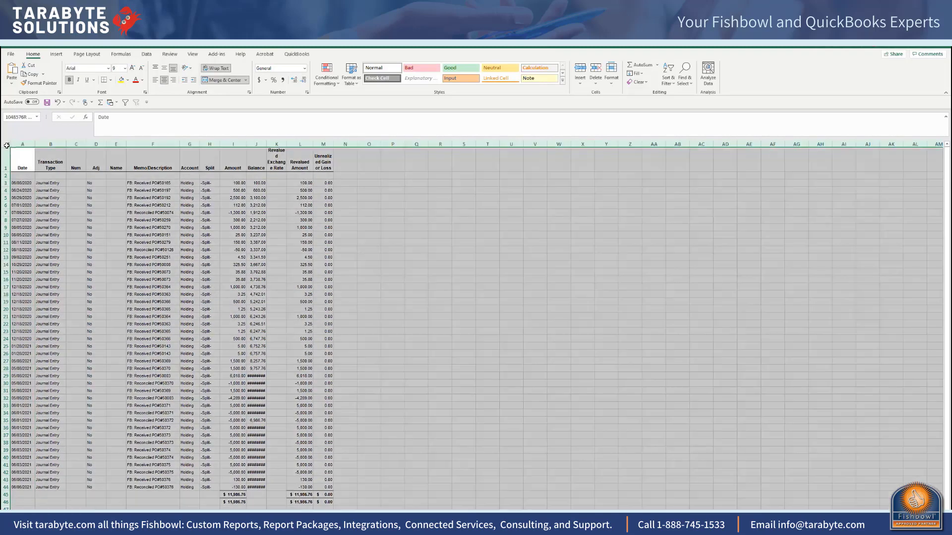
{"action": "right_click", "coordinate": [7, 146]}
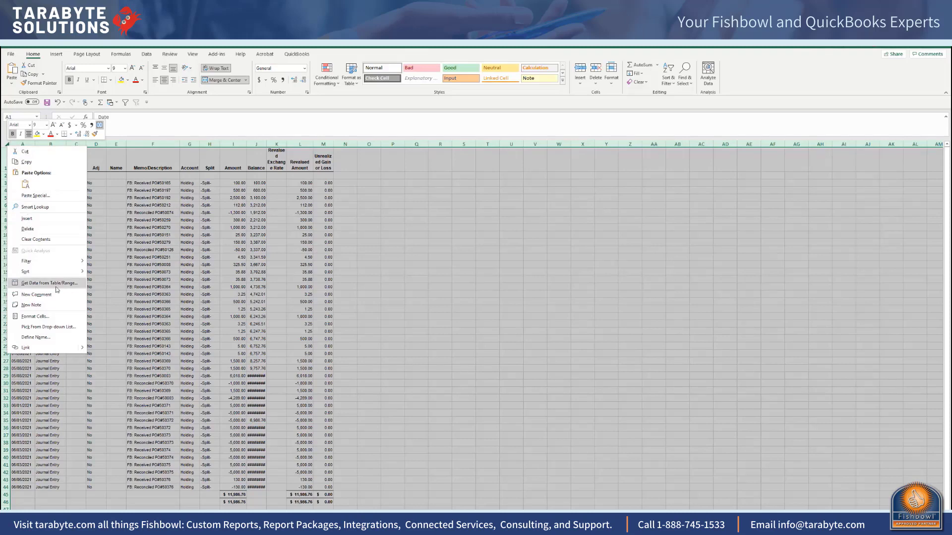
{"action": "left_click", "coordinate": [64, 314]}
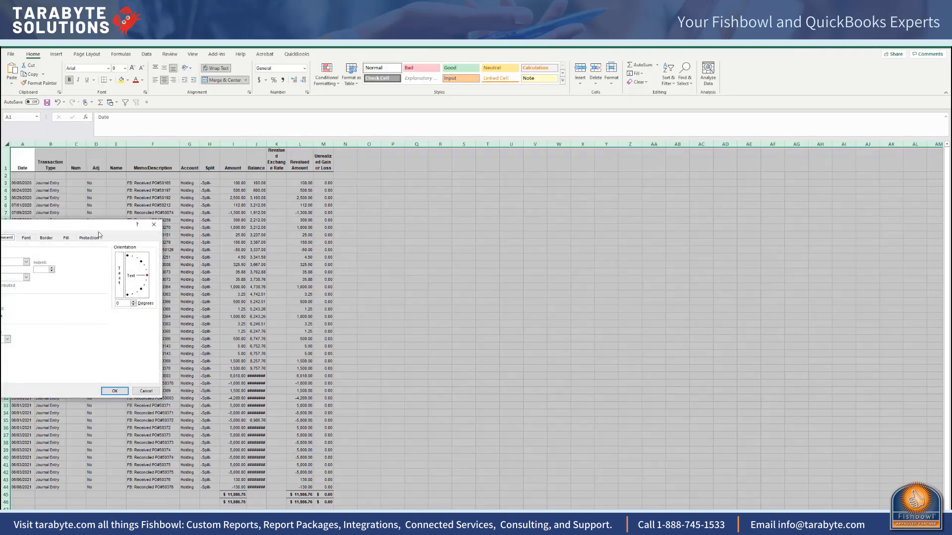
{"action": "left_click_drag", "start_coordinate": [106, 227], "coordinate": [335, 229]}
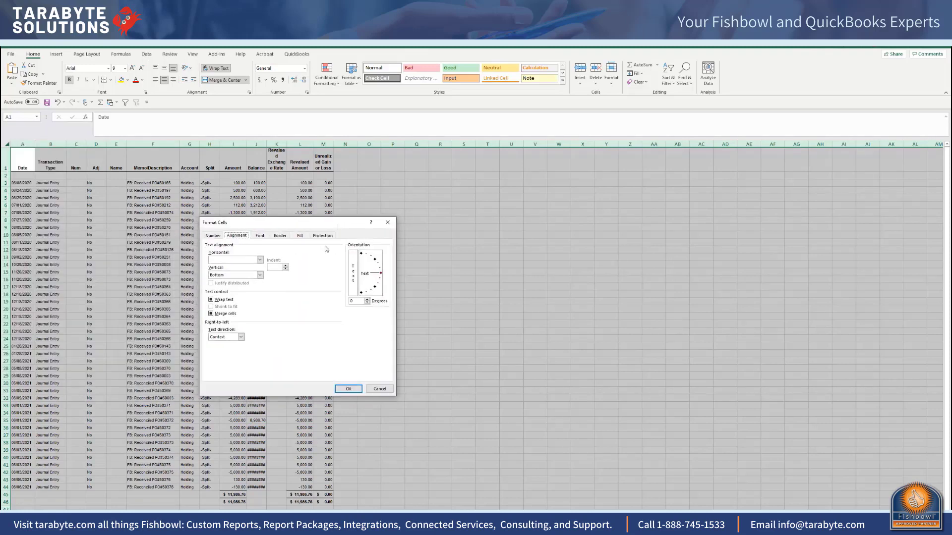
{"action": "left_click", "coordinate": [216, 314]}
{"action": "left_click", "coordinate": [348, 389]}
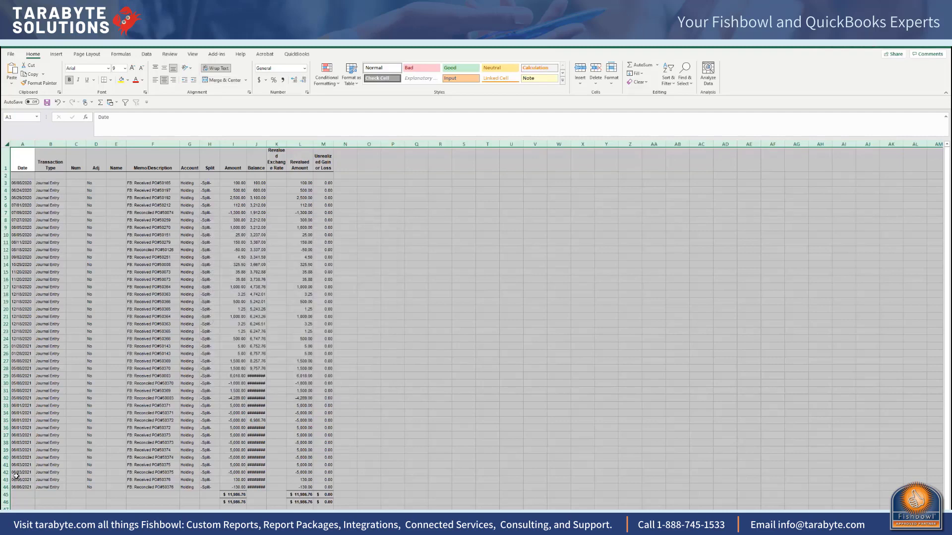
Step: Clear the contents of the two total rows, 45 and 46, below the transactions
{"action": "left_click", "coordinate": [6, 495]}
{"action": "left_click_drag", "start_coordinate": [7, 499], "coordinate": [7, 502]}
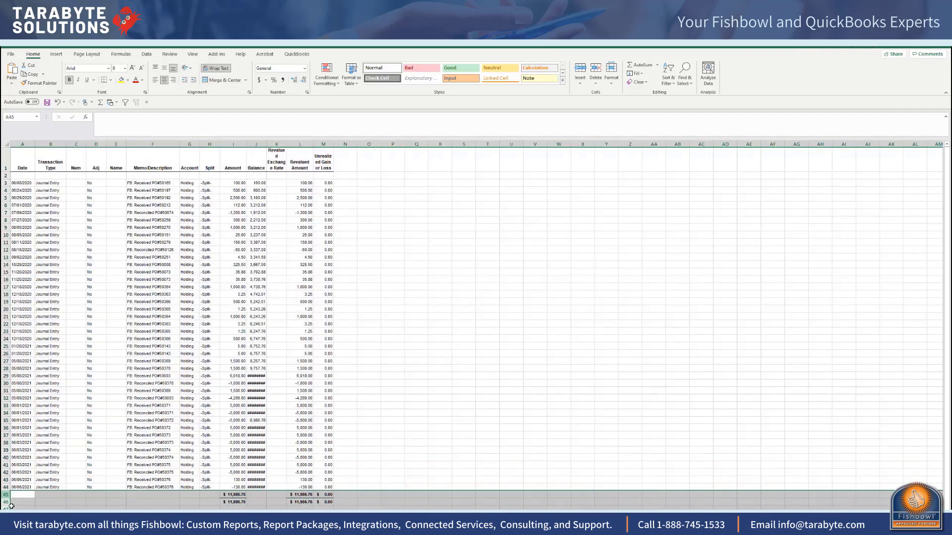
{"action": "right_click", "coordinate": [56, 505]}
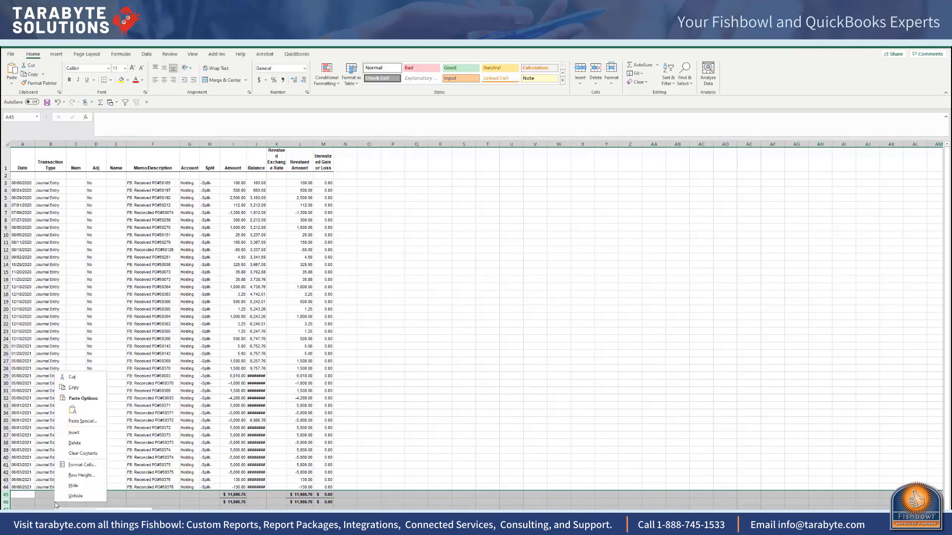
{"action": "left_click", "coordinate": [98, 452]}
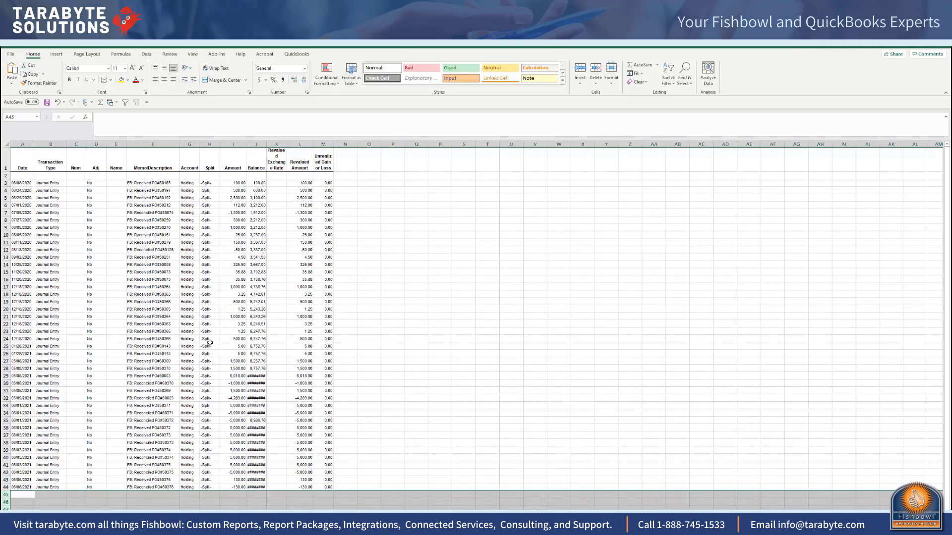
Step: Insert two blank columns between Memo/Description and Account, and select the Memo/Description column
{"action": "right_click", "coordinate": [188, 143]}
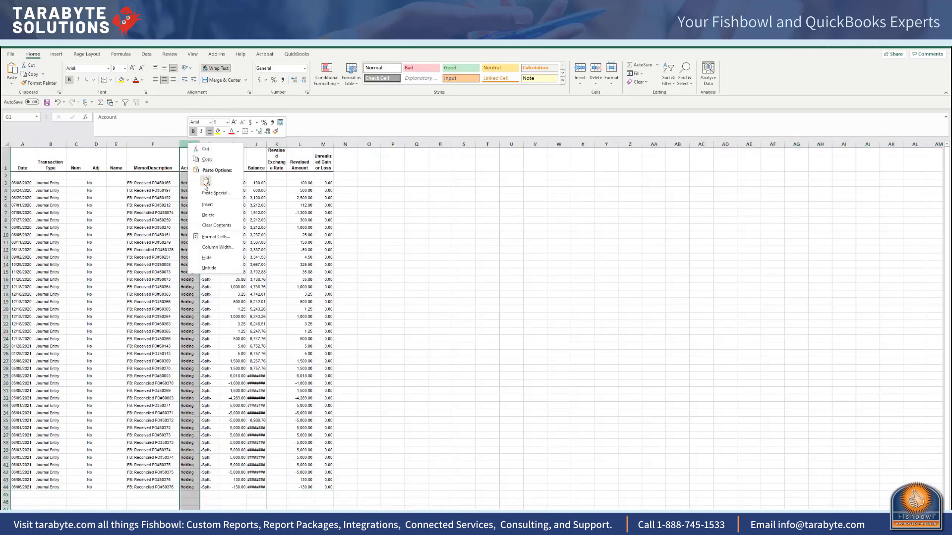
{"action": "left_click", "coordinate": [206, 205]}
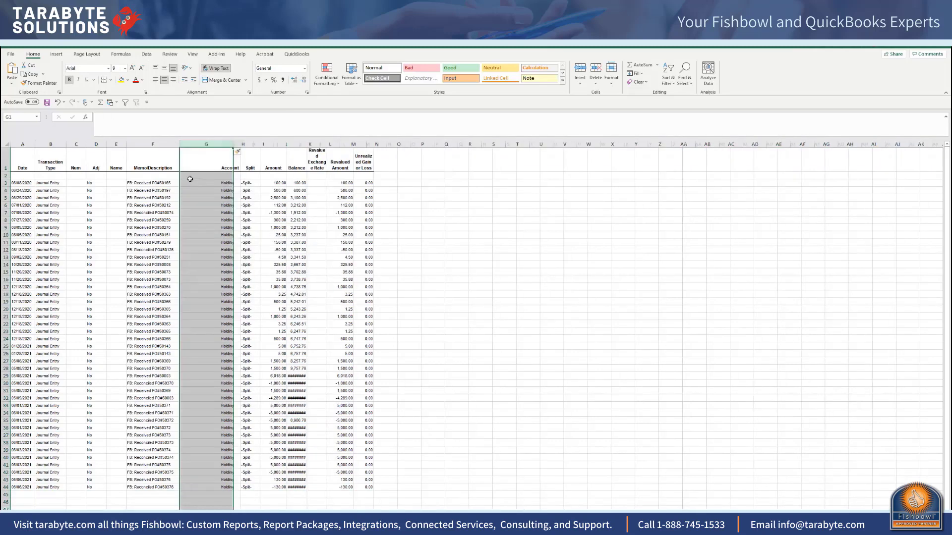
{"action": "right_click", "coordinate": [210, 144]}
{"action": "left_click", "coordinate": [213, 204]}
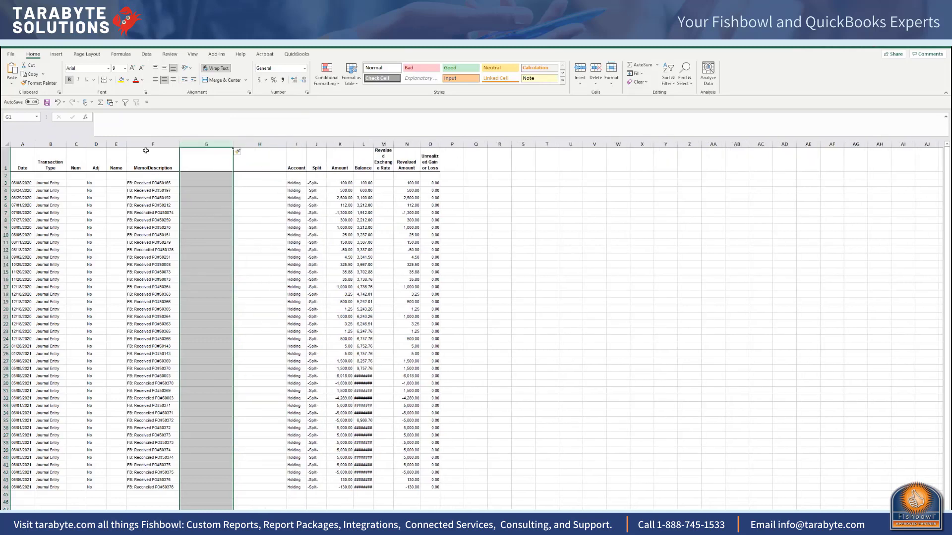
{"action": "left_click", "coordinate": [150, 144]}
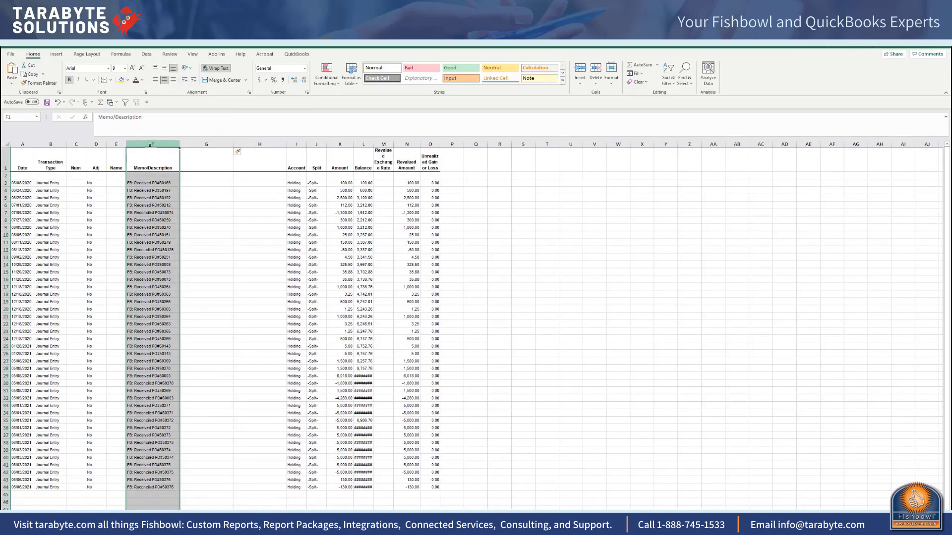
Step: Split the Memo/Description column with Text to Columns, using # as the other delimiter, and replace the existing data
{"action": "left_click", "coordinate": [147, 55]}
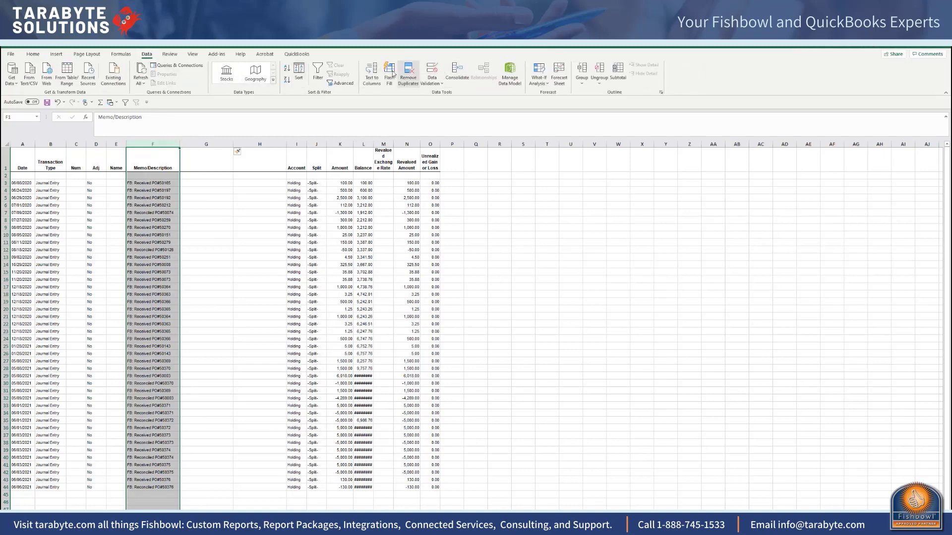
{"action": "left_click", "coordinate": [372, 72]}
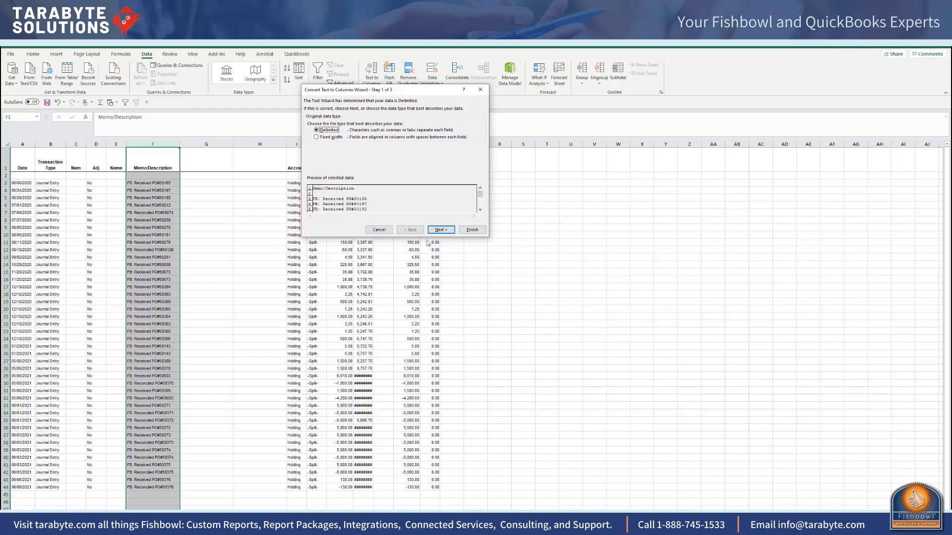
{"action": "left_click", "coordinate": [446, 231]}
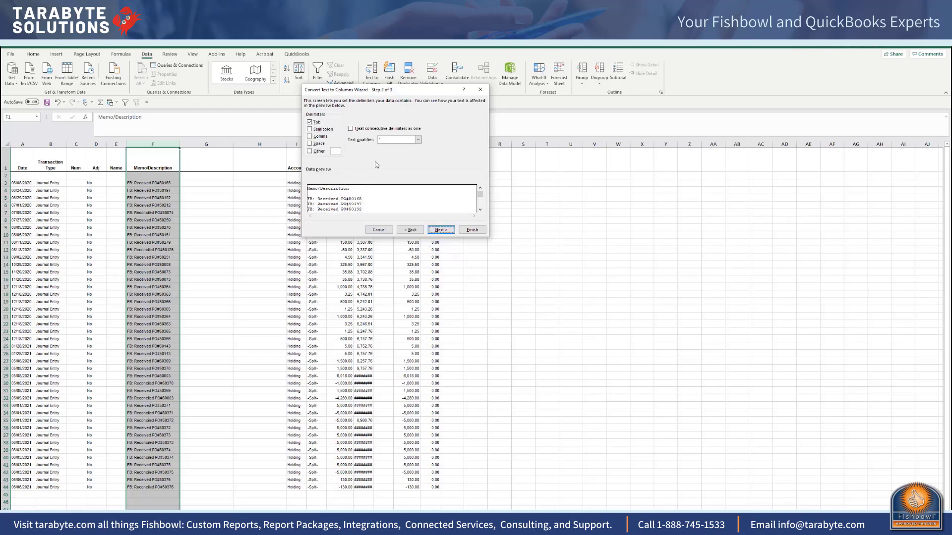
{"action": "left_click", "coordinate": [317, 153]}
{"action": "type", "text": "#"}
{"action": "left_click", "coordinate": [440, 230]}
{"action": "left_click", "coordinate": [472, 229]}
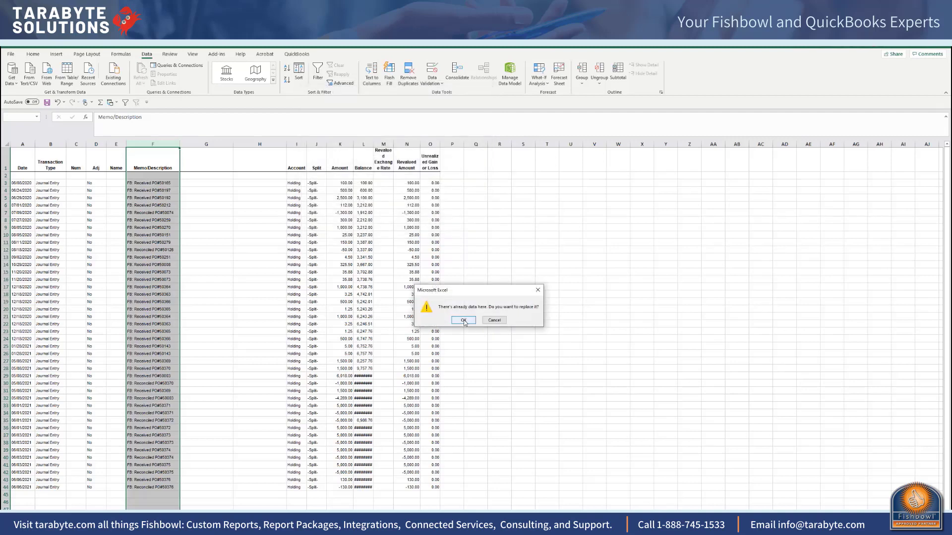
{"action": "left_click", "coordinate": [464, 321]}
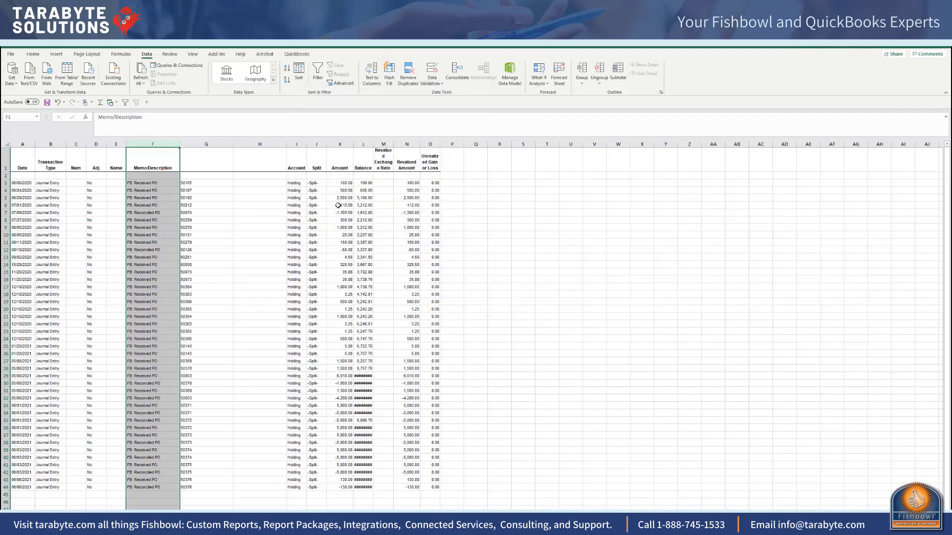
Step: Delete the unused blank column H between the split-off purchase order numbers and Account
{"action": "left_click", "coordinate": [260, 144]}
{"action": "right_click", "coordinate": [264, 145]}
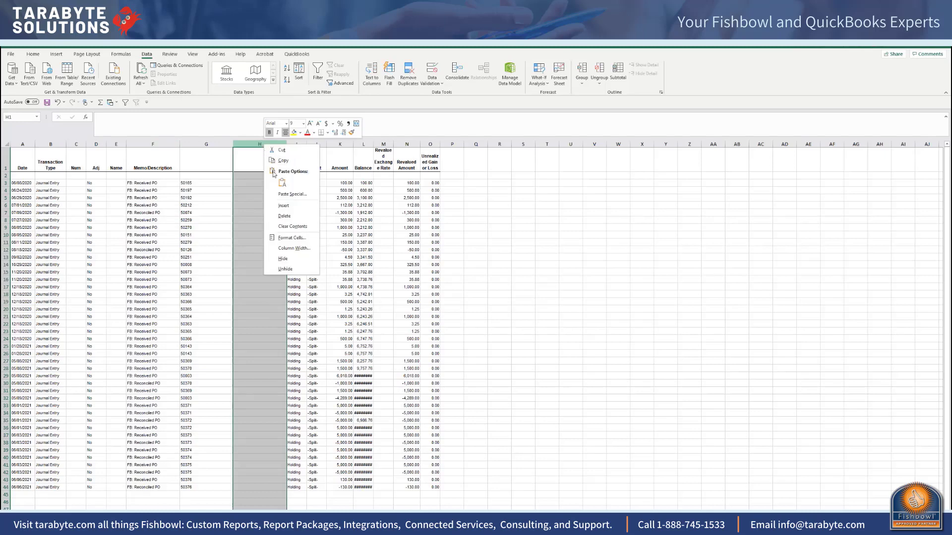
{"action": "left_click", "coordinate": [250, 142]}
{"action": "right_click", "coordinate": [250, 142]}
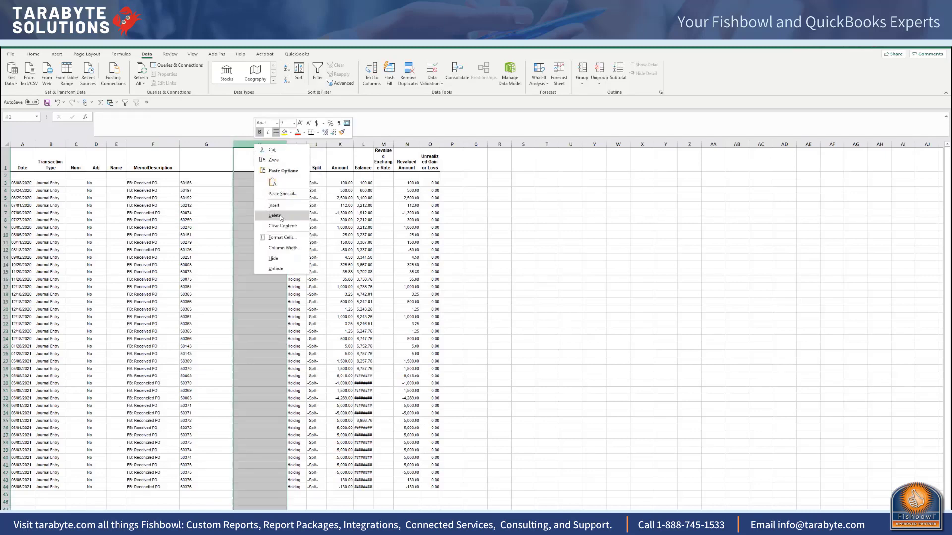
{"action": "left_click", "coordinate": [251, 210]}
Step: Enter PONum as the header of column G, above the purchase order numbers
{"action": "left_click", "coordinate": [204, 166]}
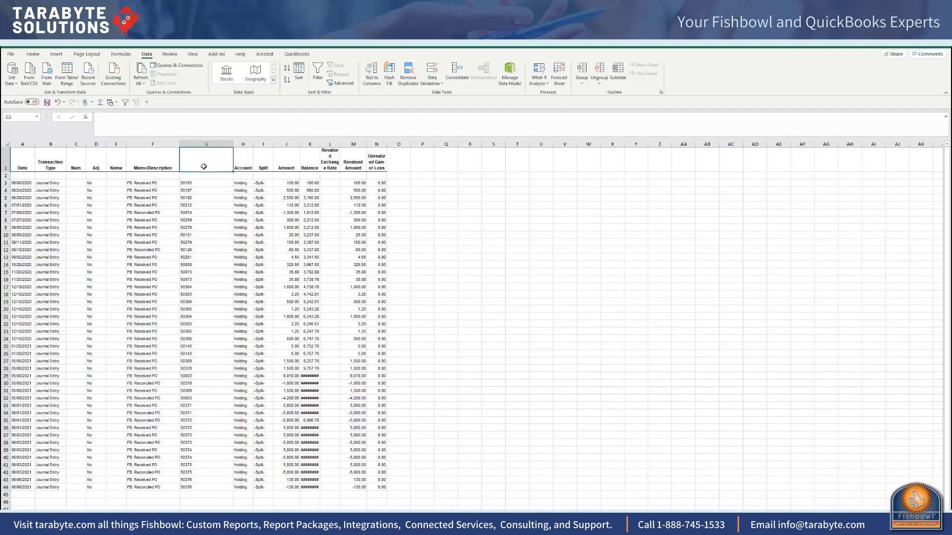
{"action": "type", "text": "PONum"}
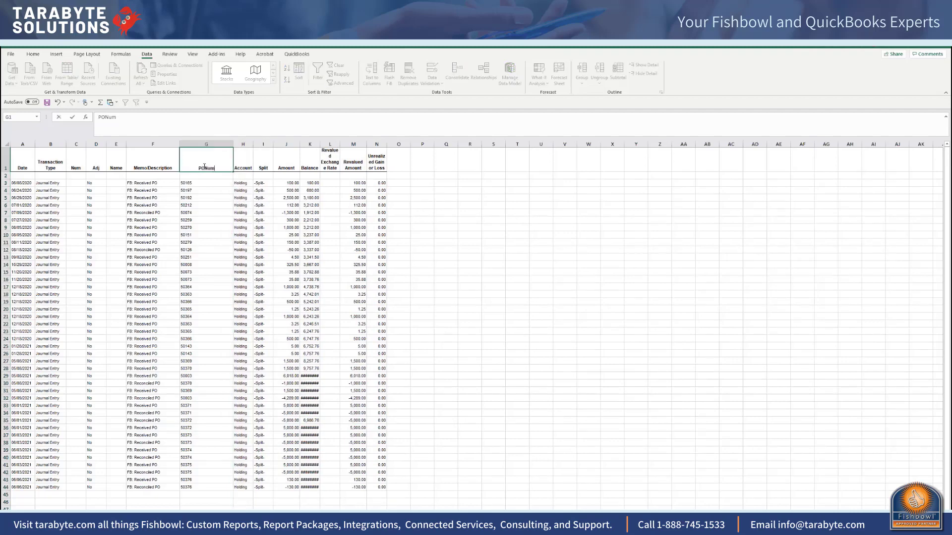
{"action": "left_click", "coordinate": [287, 250]}
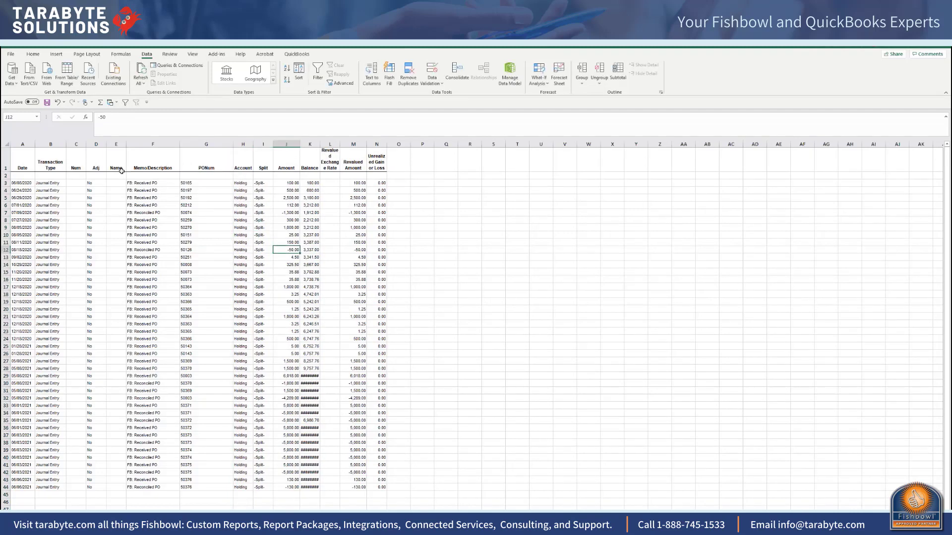
Step: Create a PivotTable on a new worksheet from columns A through K, Date to Balance
{"action": "left_click_drag", "start_coordinate": [22, 144], "coordinate": [343, 166]}
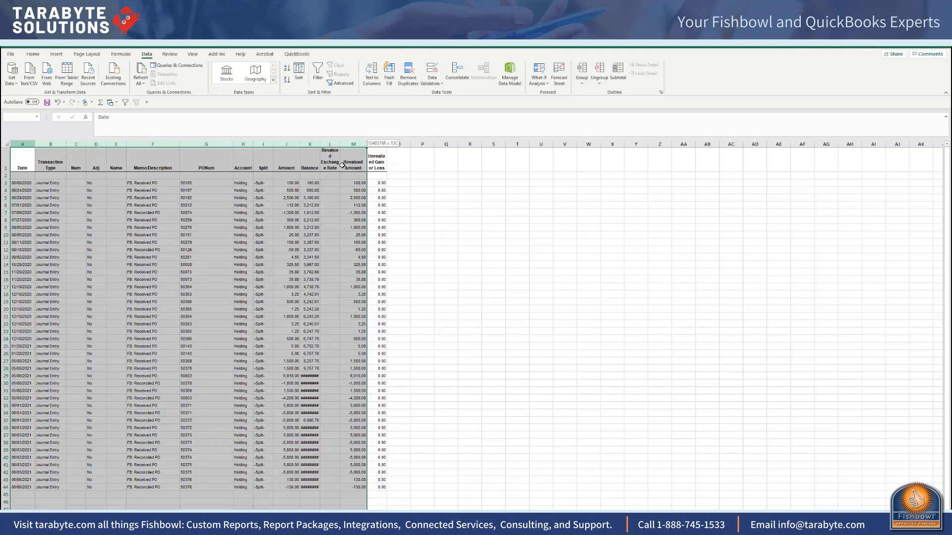
{"action": "left_click_drag", "start_coordinate": [342, 165], "coordinate": [318, 161]}
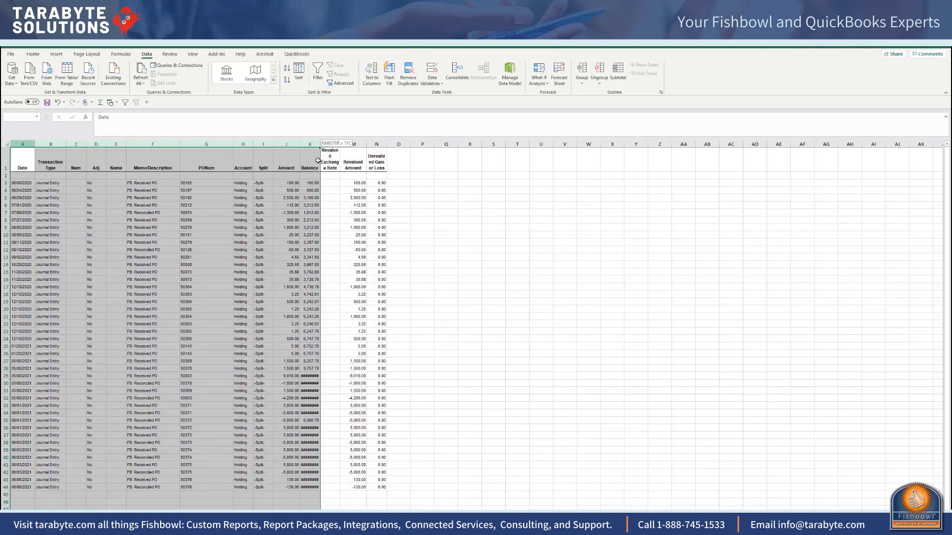
{"action": "left_click_drag", "start_coordinate": [318, 160], "coordinate": [318, 160]}
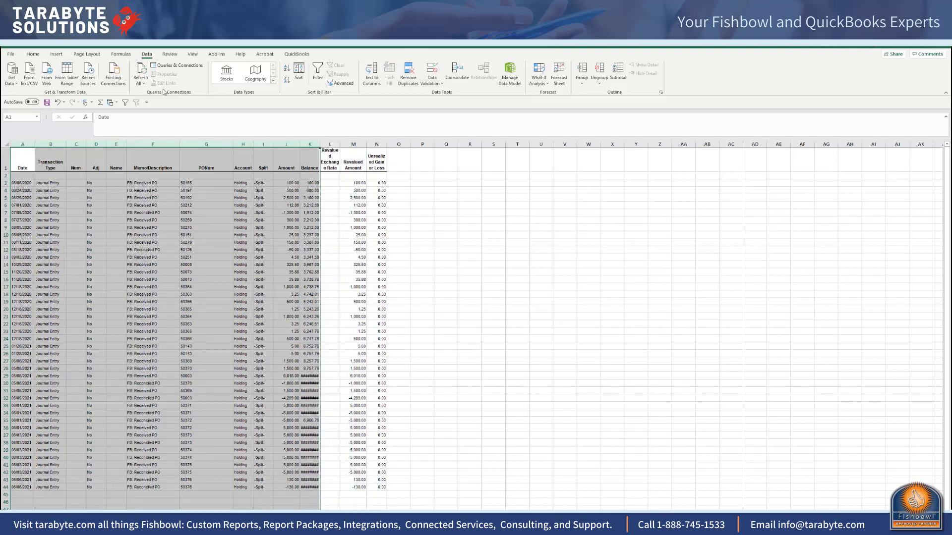
{"action": "left_click", "coordinate": [56, 54]}
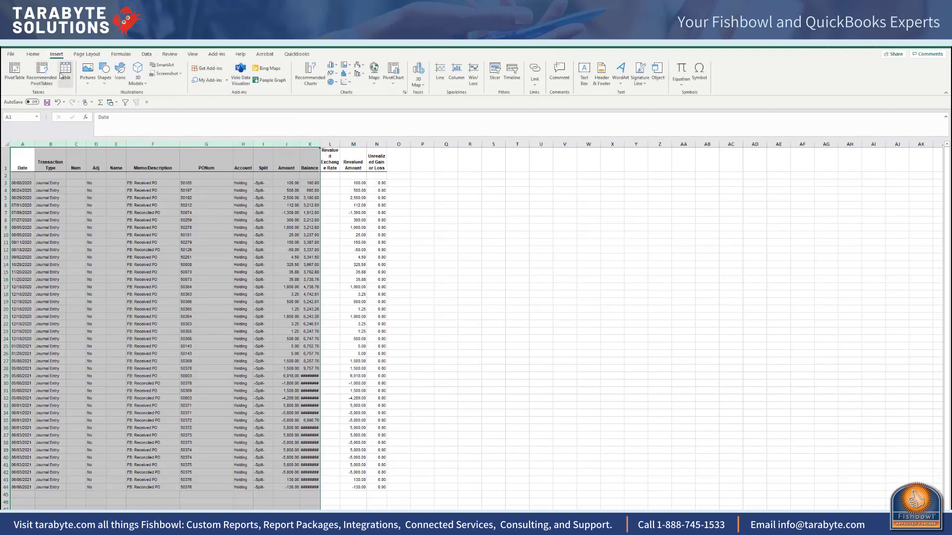
{"action": "left_click", "coordinate": [14, 69]}
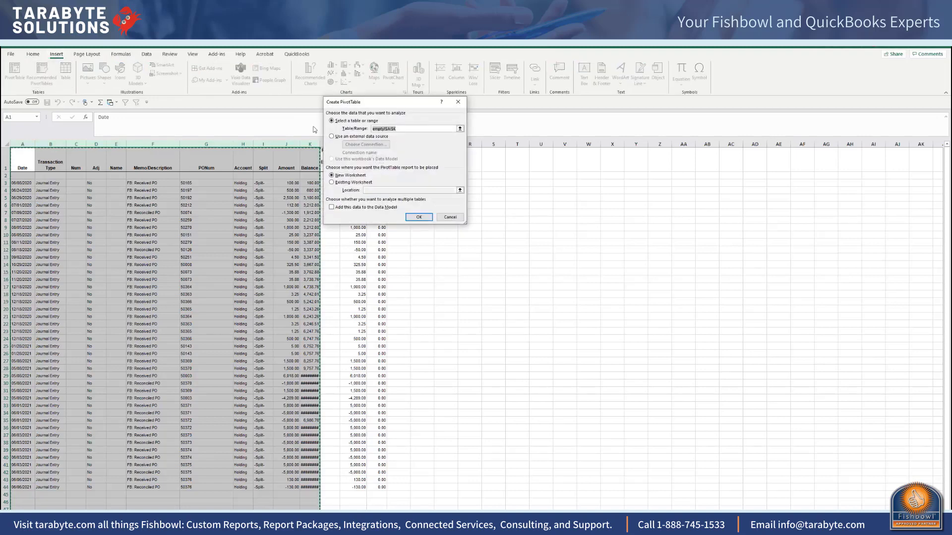
{"action": "left_click", "coordinate": [424, 217]}
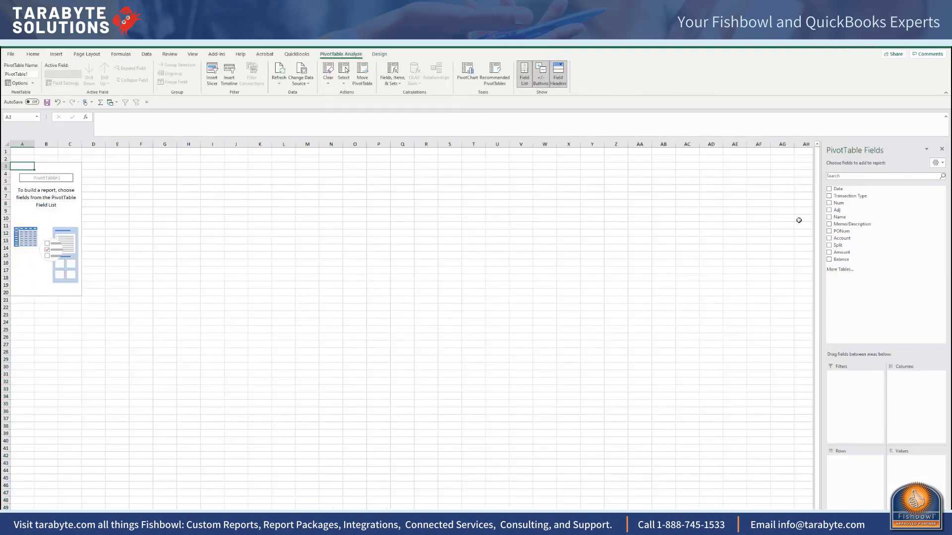
Step: Set PONum as the pivot table's row field and sum Amount as its value field
{"action": "left_click", "coordinate": [829, 231]}
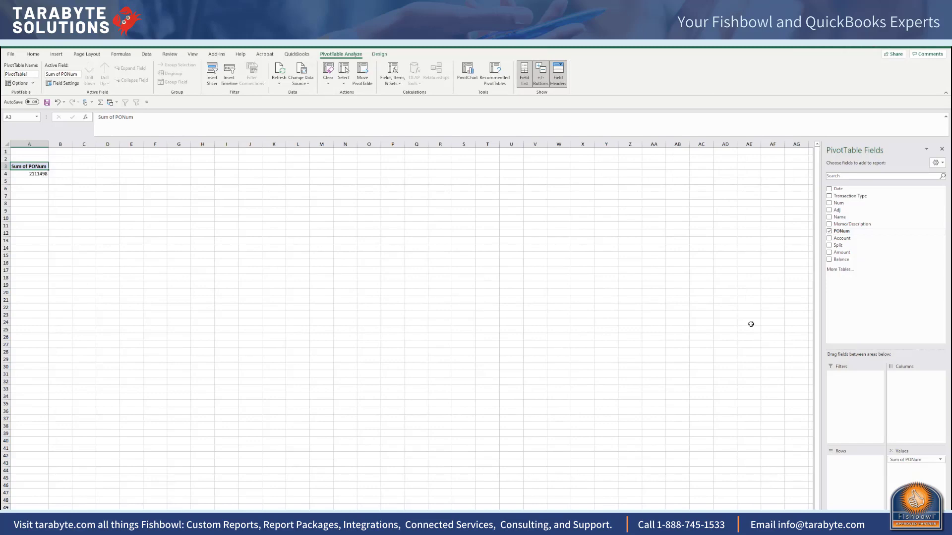
{"action": "left_click_drag", "start_coordinate": [898, 459], "coordinate": [843, 458]}
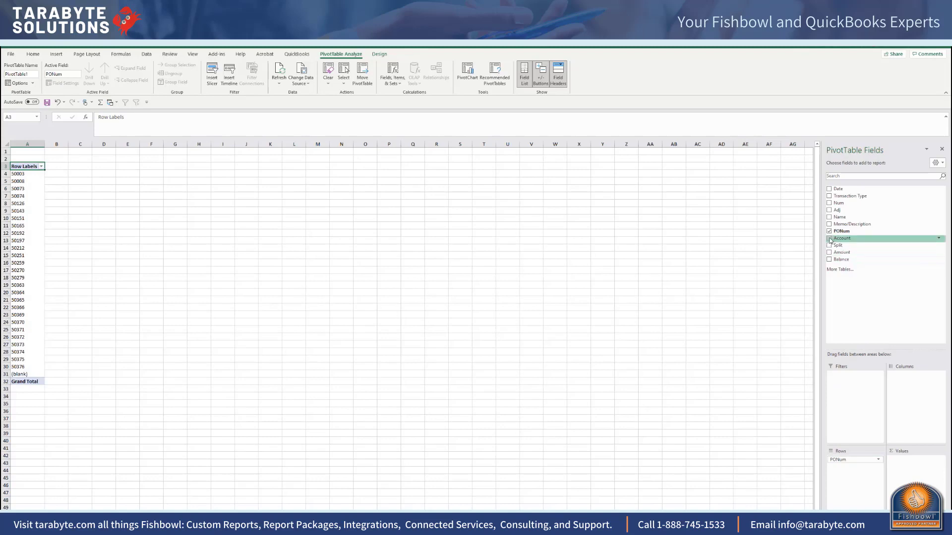
{"action": "left_click_drag", "start_coordinate": [829, 256], "coordinate": [905, 464]}
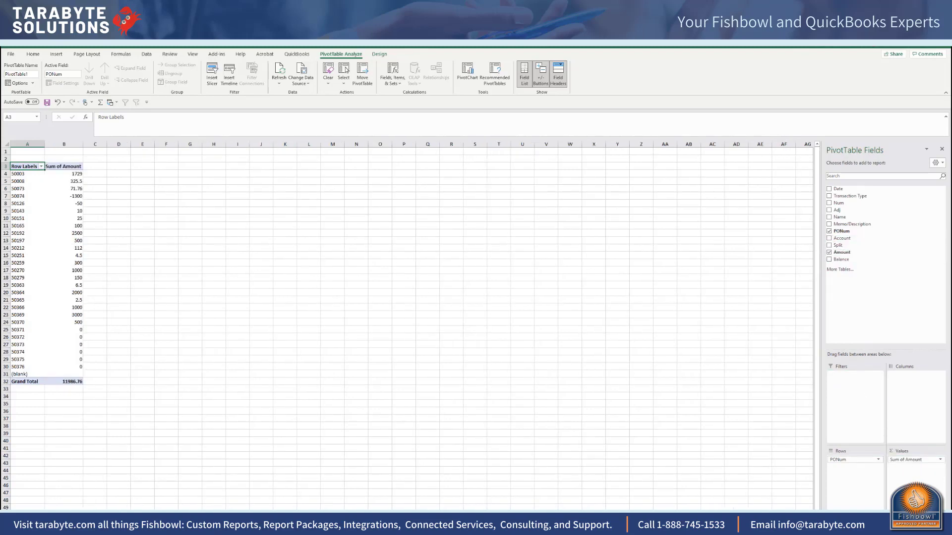
Step: Format the pivot table's Sum of Amount values as Number with two decimal places and a thousands separator
{"action": "left_click", "coordinate": [941, 460]}
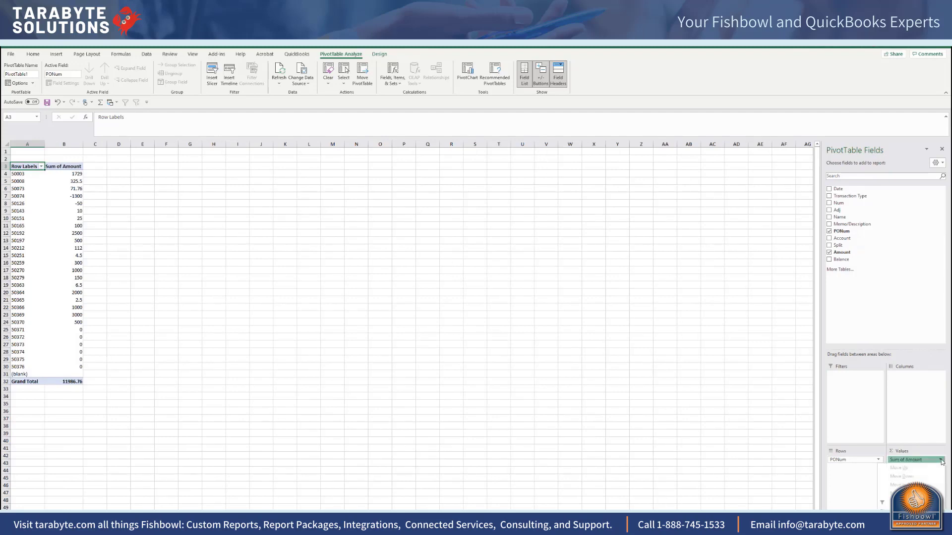
{"action": "left_click", "coordinate": [941, 460]}
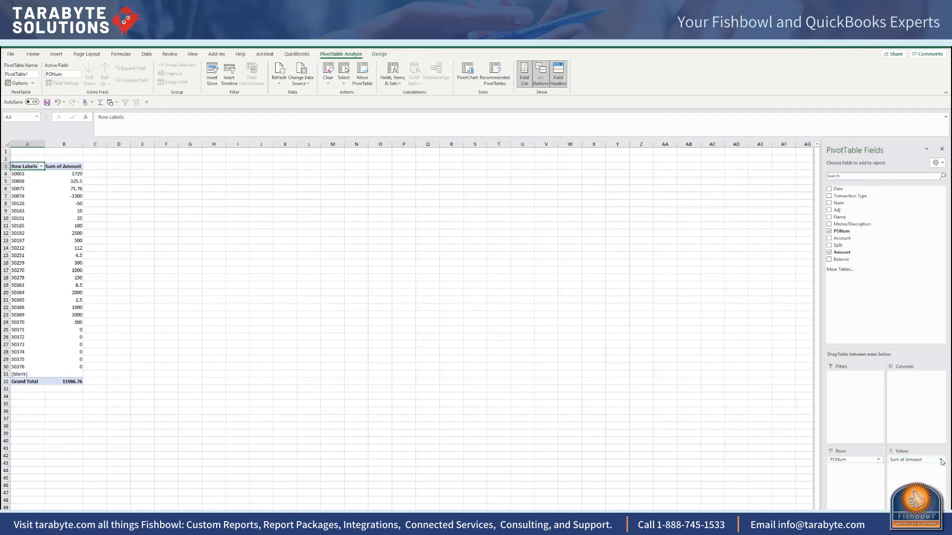
{"action": "left_click", "coordinate": [904, 463]}
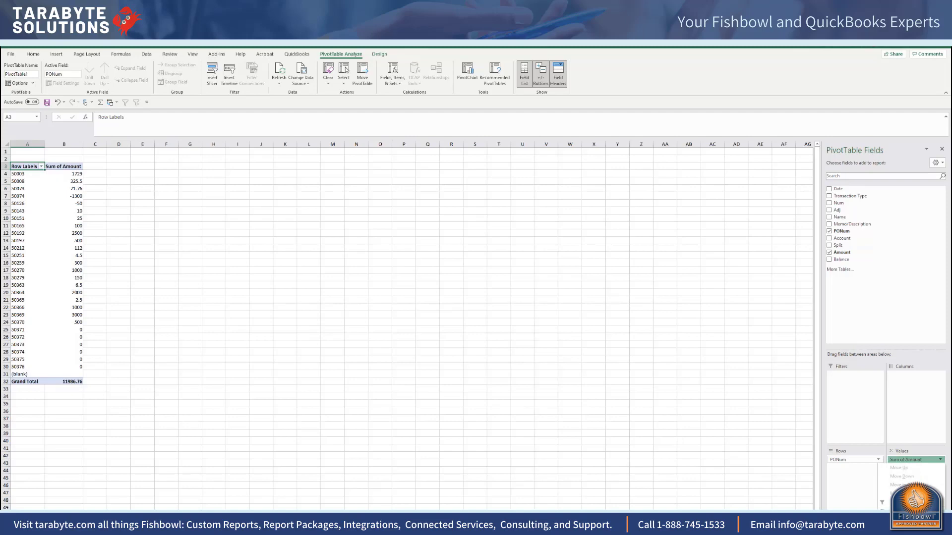
{"action": "left_click", "coordinate": [913, 534]}
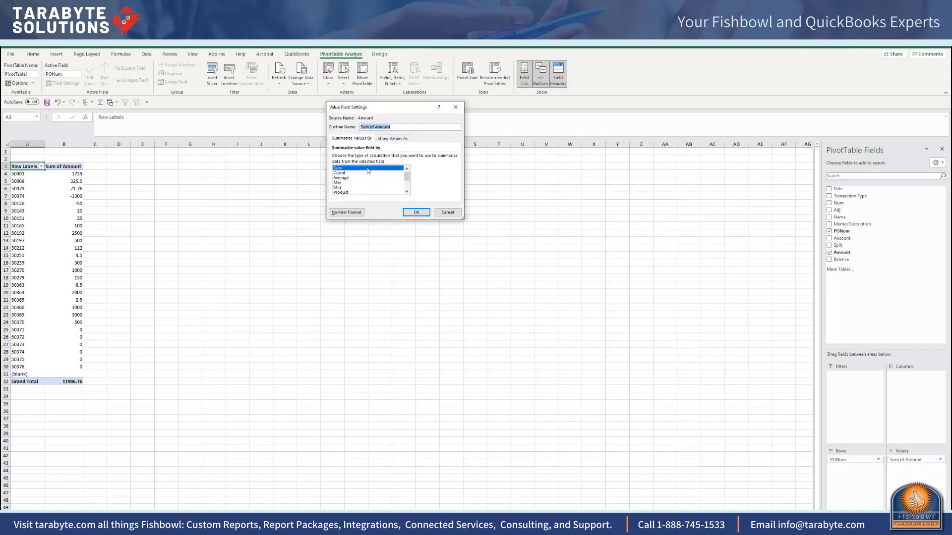
{"action": "left_click", "coordinate": [346, 212]}
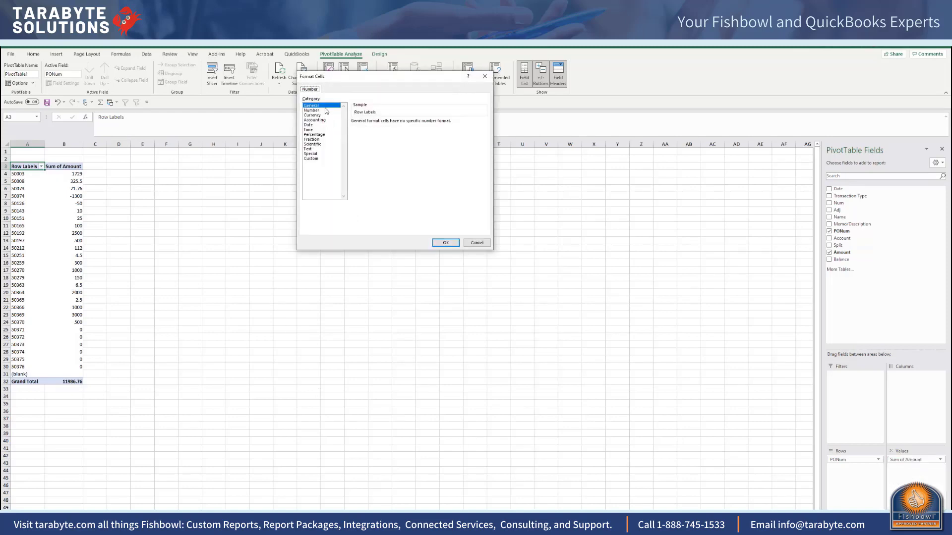
{"action": "left_click", "coordinate": [324, 110]}
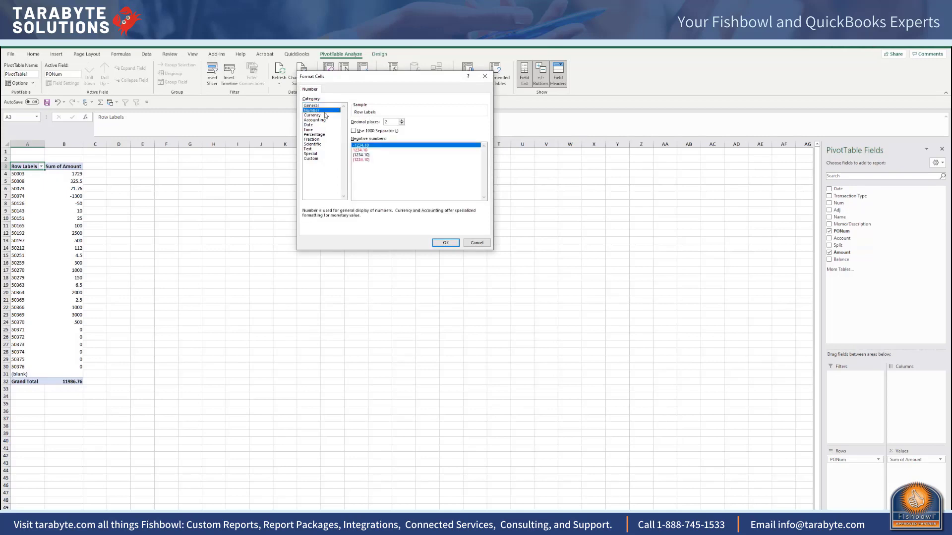
{"action": "left_click", "coordinate": [355, 131]}
{"action": "left_click", "coordinate": [445, 242]}
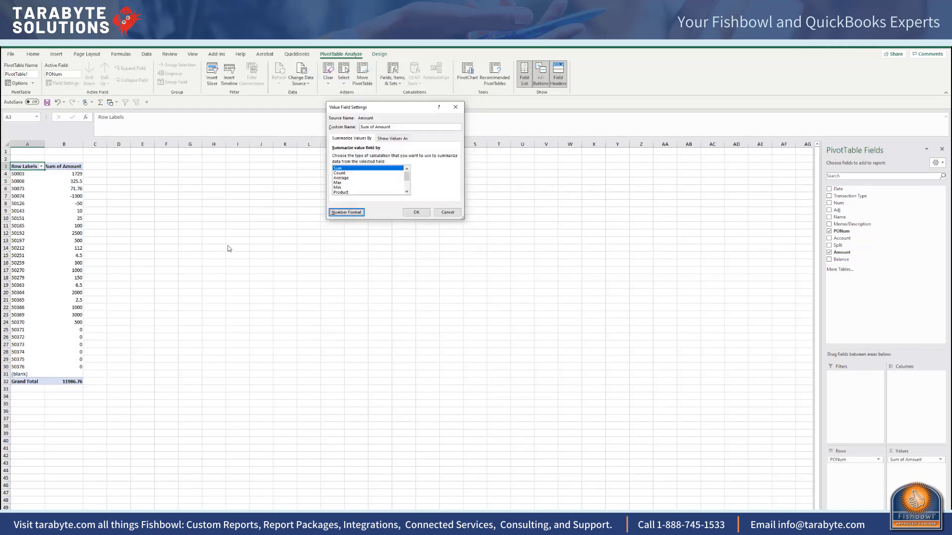
{"action": "left_click", "coordinate": [416, 213]}
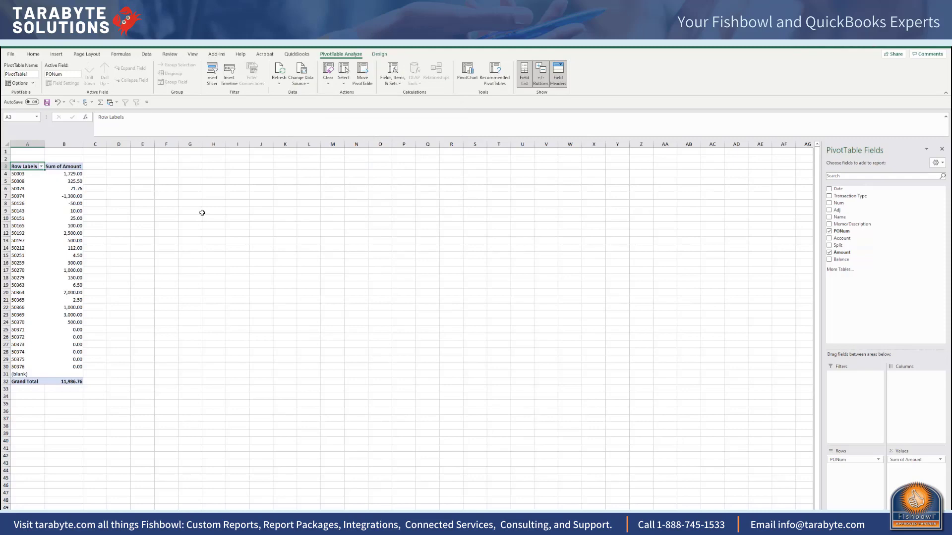
{"action": "left_click", "coordinate": [134, 176]}
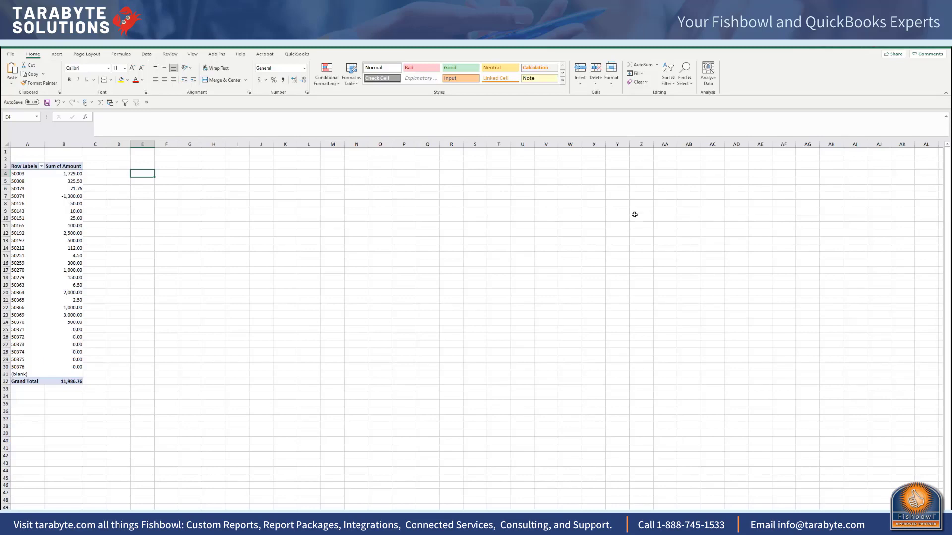
{"action": "left_click", "coordinate": [411, 232]}
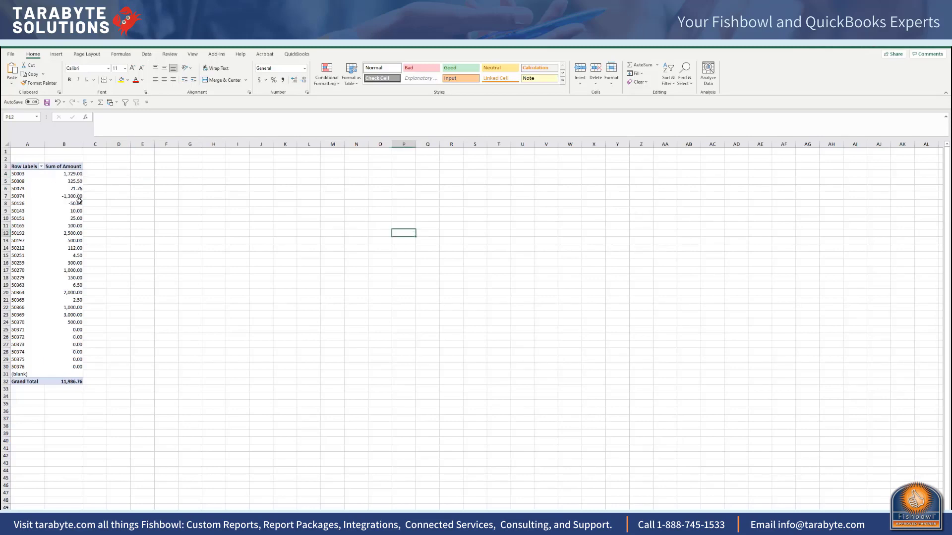
Step: Add the Date field beneath PONum in the pivot table's rows and review the amounts by date for each purchase order
{"action": "mouse_move", "coordinate": [83, 199]}
{"action": "left_click", "coordinate": [30, 223]}
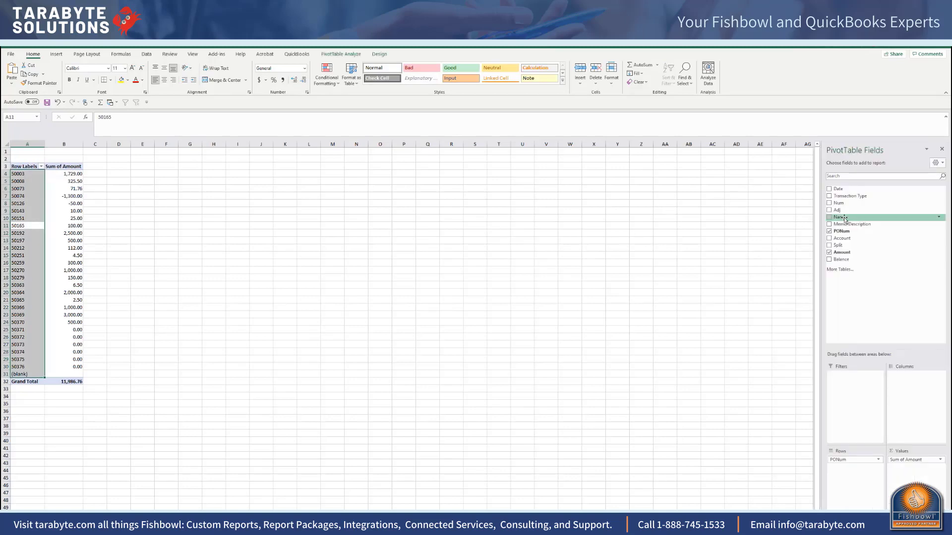
{"action": "left_click", "coordinate": [829, 196]}
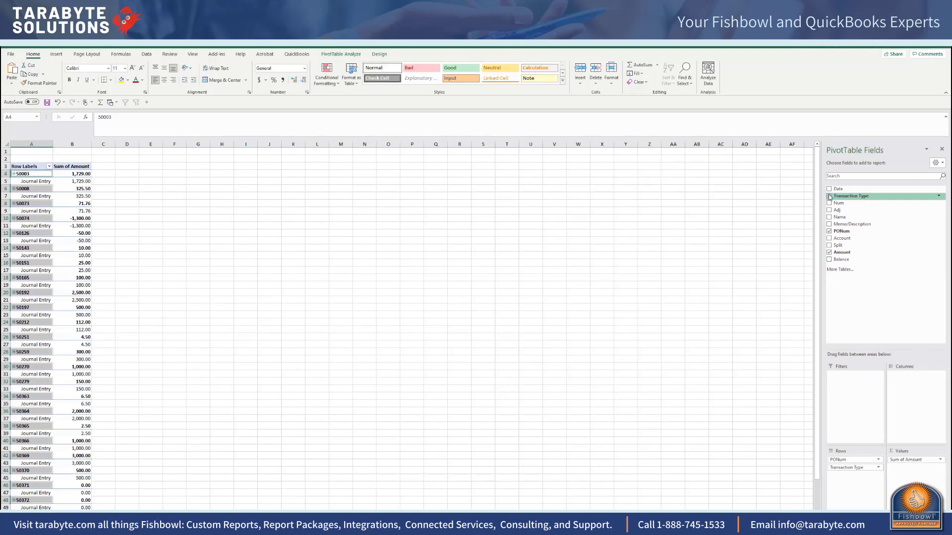
{"action": "left_click", "coordinate": [829, 196]}
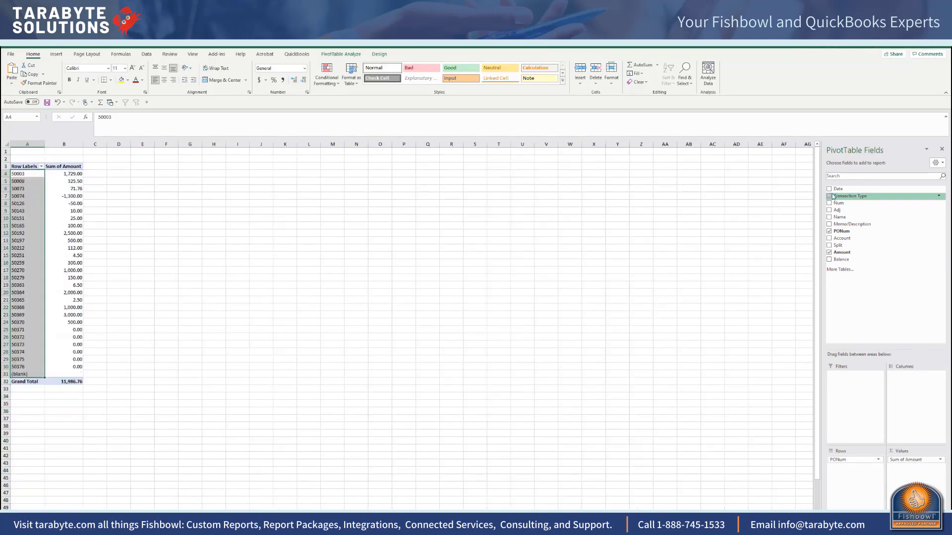
{"action": "left_click", "coordinate": [829, 189]}
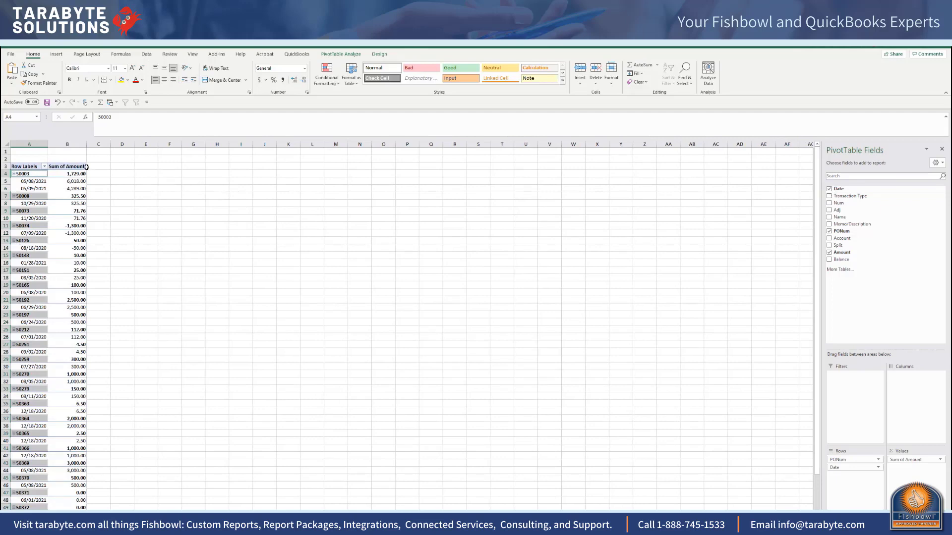
{"action": "scroll", "coordinate": [101, 427], "scroll_direction": "down", "scroll_amount": 5}
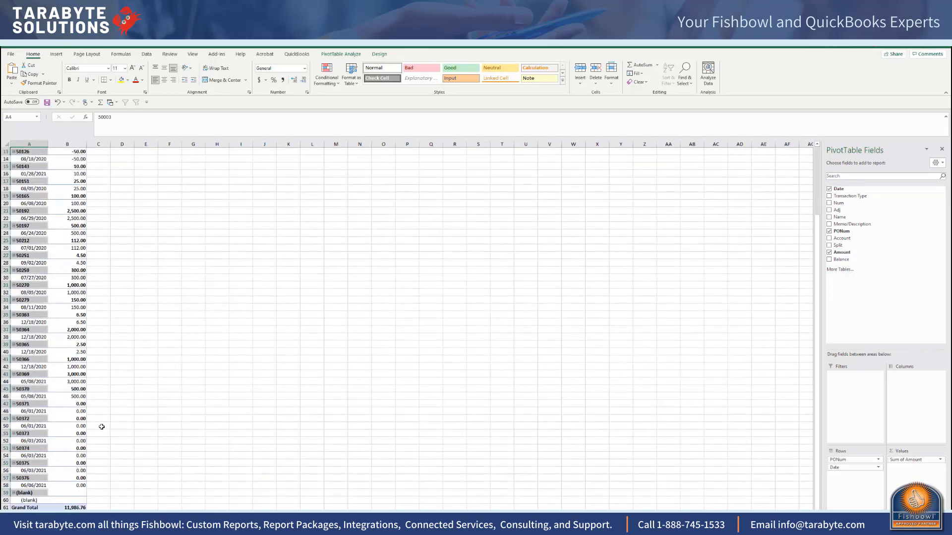
{"action": "scroll", "coordinate": [102, 427], "scroll_direction": "down", "scroll_amount": 5}
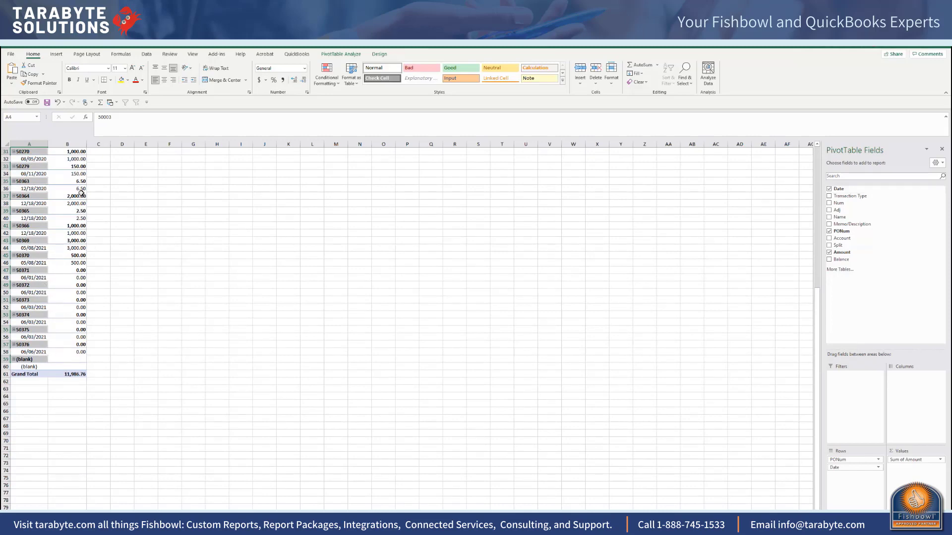
{"action": "scroll", "coordinate": [81, 190], "scroll_direction": "up", "scroll_amount": 4}
{"action": "scroll", "coordinate": [80, 190], "scroll_direction": "up", "scroll_amount": 6}
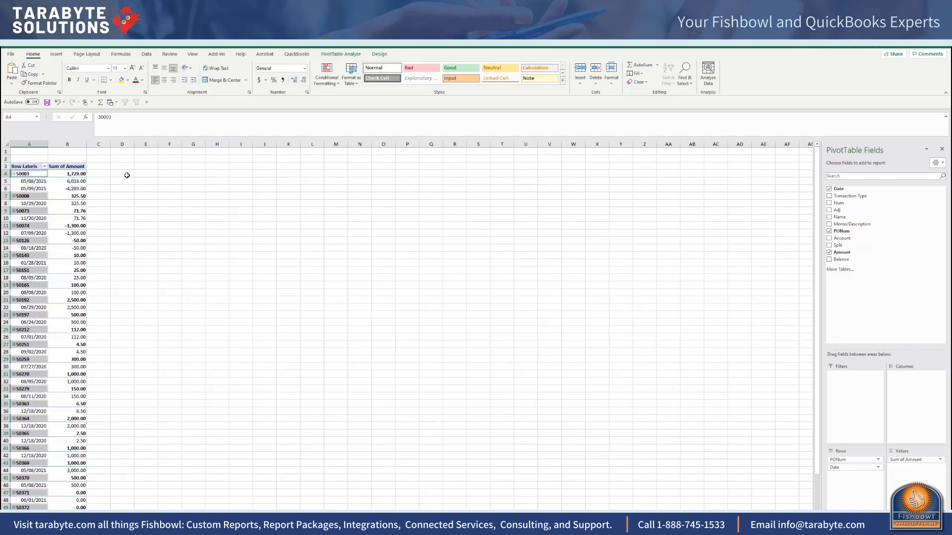
Step: Switch back to Fishbowl's Accounting Integration and close the completed Export summary
{"action": "left_click", "coordinate": [908, 45]}
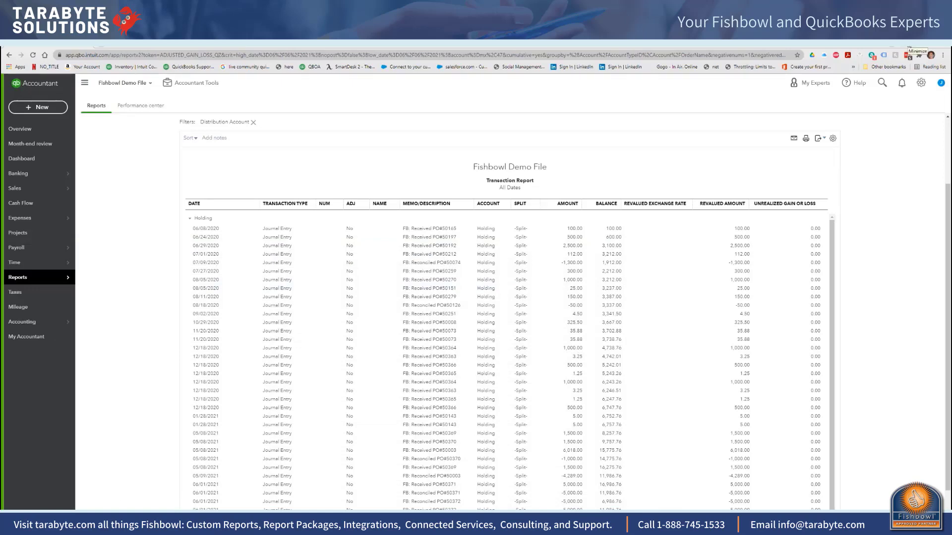
{"action": "left_click", "coordinate": [909, 48]}
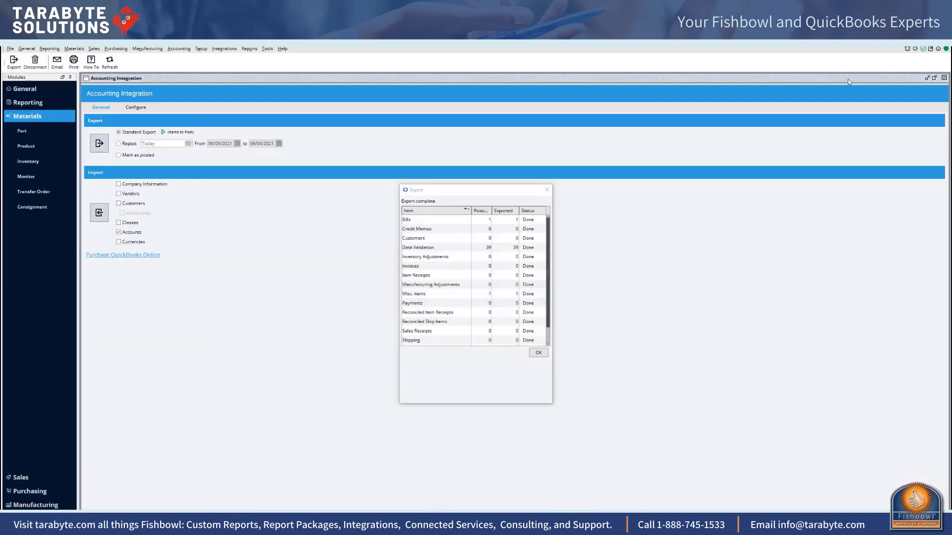
{"action": "left_click", "coordinate": [537, 354]}
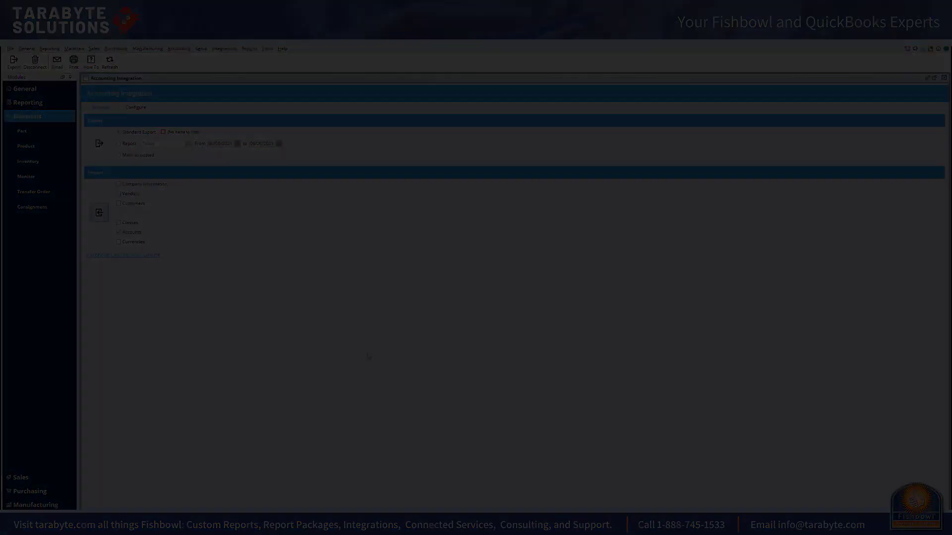